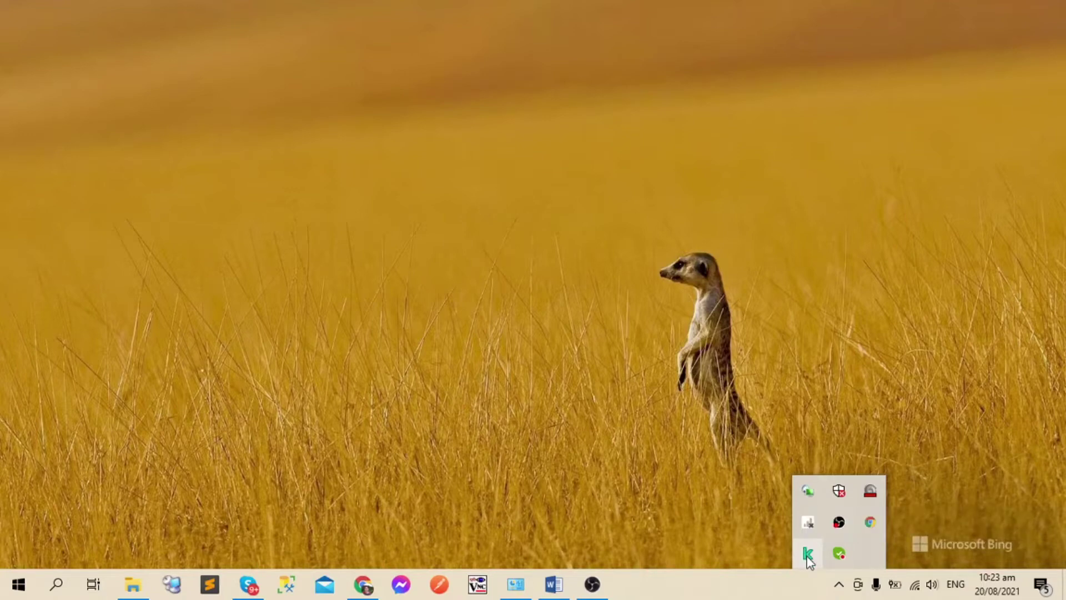
- Open Kaspersky Endpoint Security from the system tray and check its database update status and license information
right_click(808, 555)
left_click(811, 588)
left_click(837, 583)
right_click(808, 555)
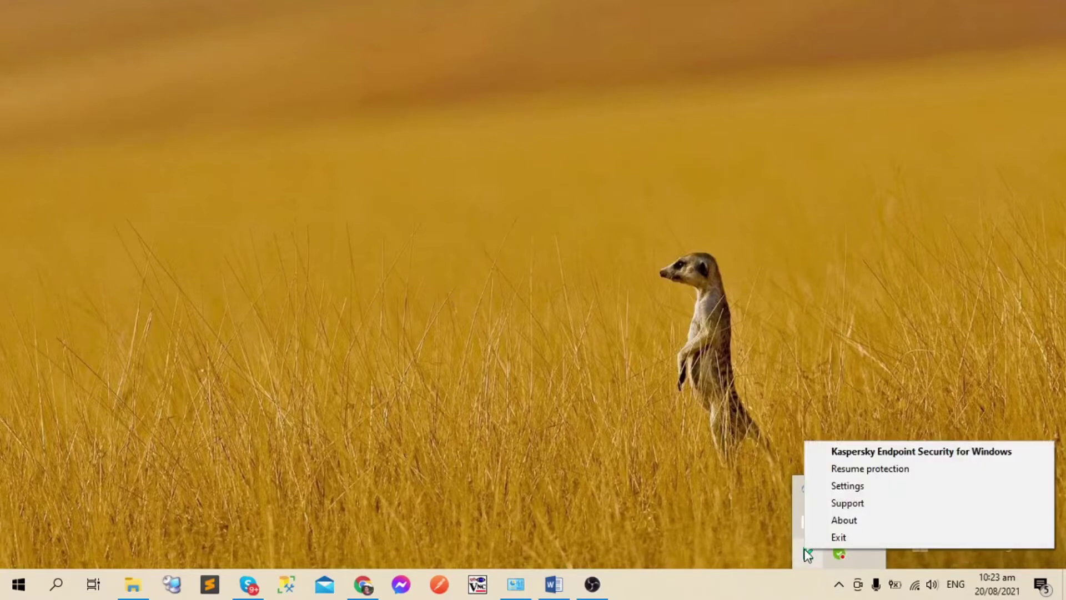
left_click(869, 451)
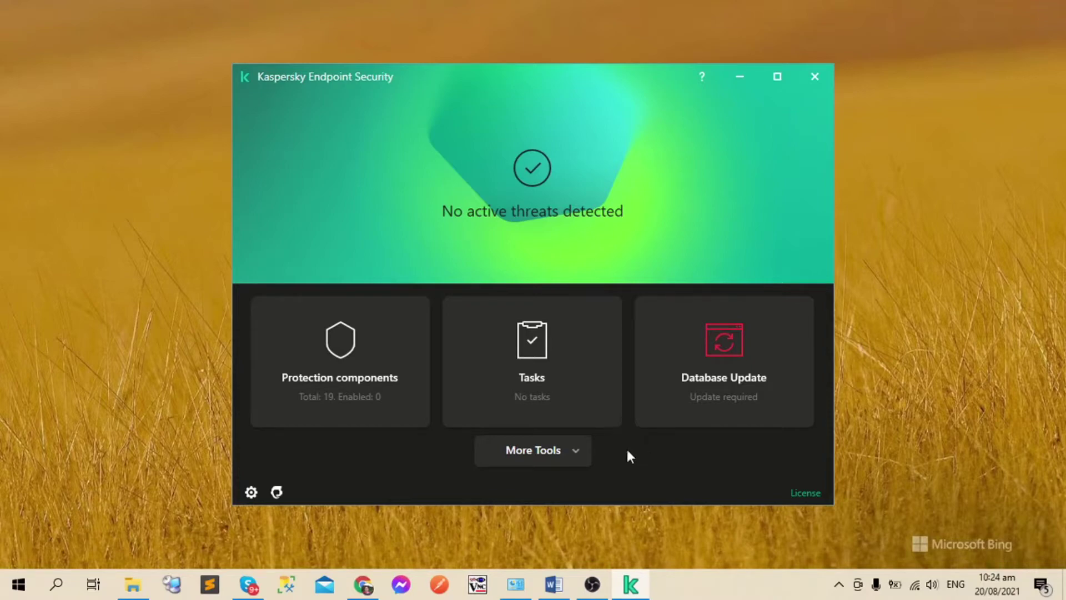
left_click(732, 346)
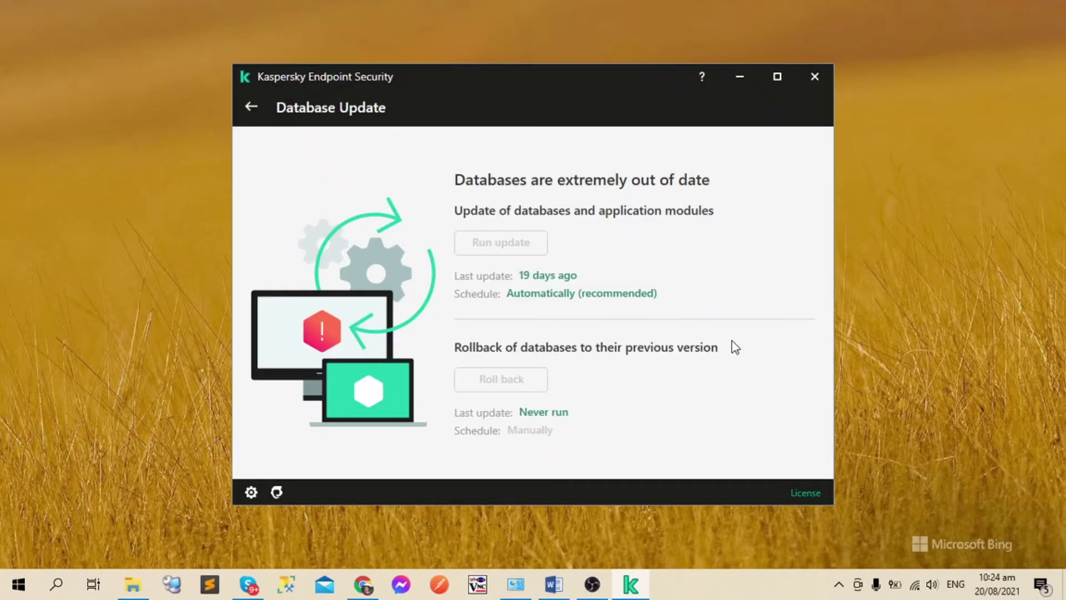
left_click(809, 493)
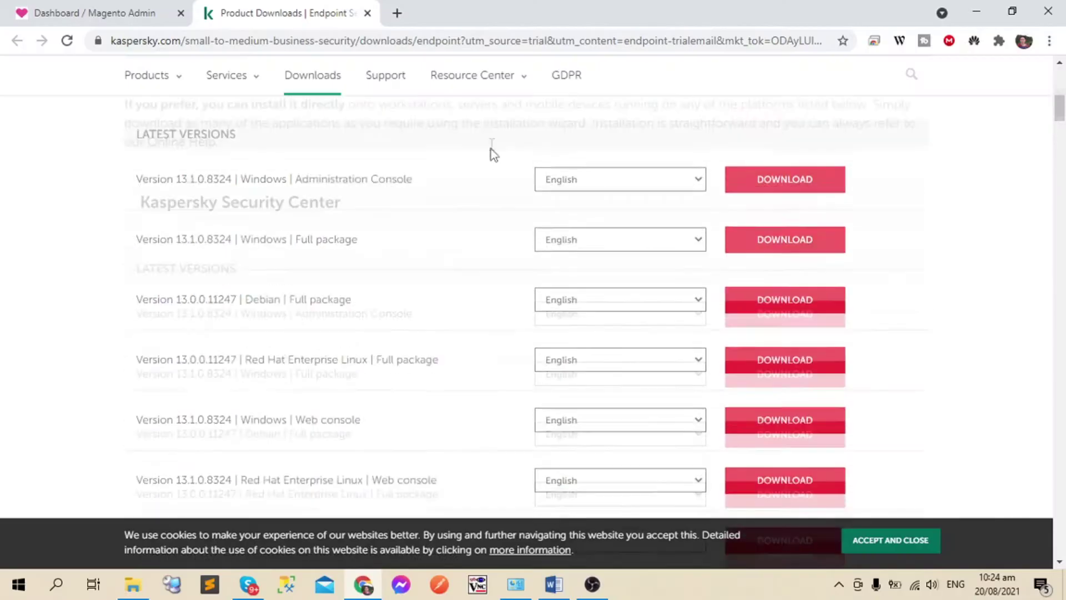
- In Chrome, examine the address and heading of Kaspersky's Endpoint Security for Business downloads page
scroll(491, 149, "up", 4)
left_click(538, 43)
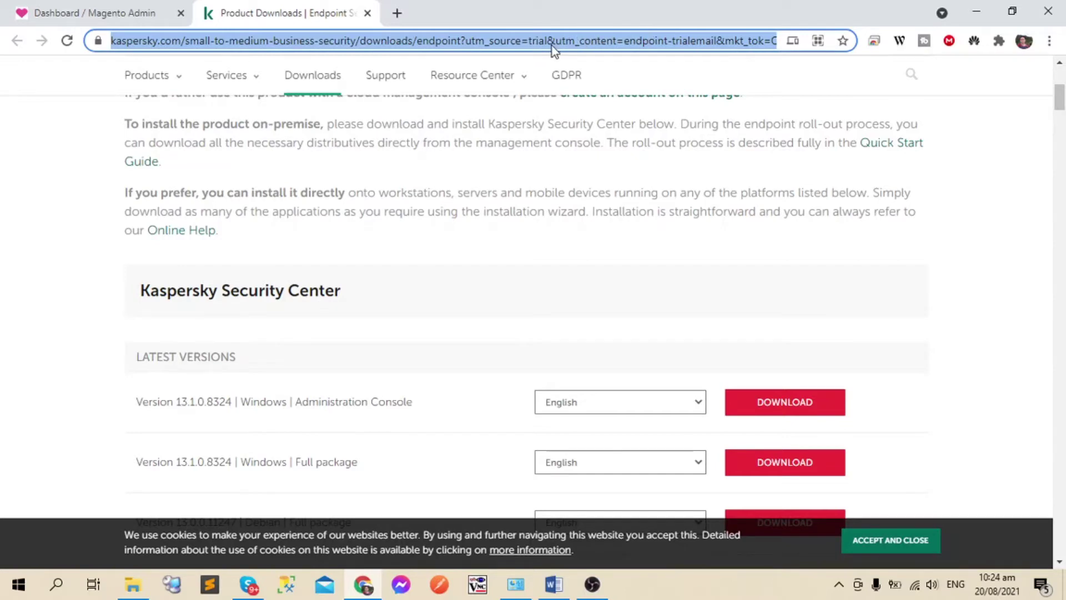
scroll(644, 166, "up", 5)
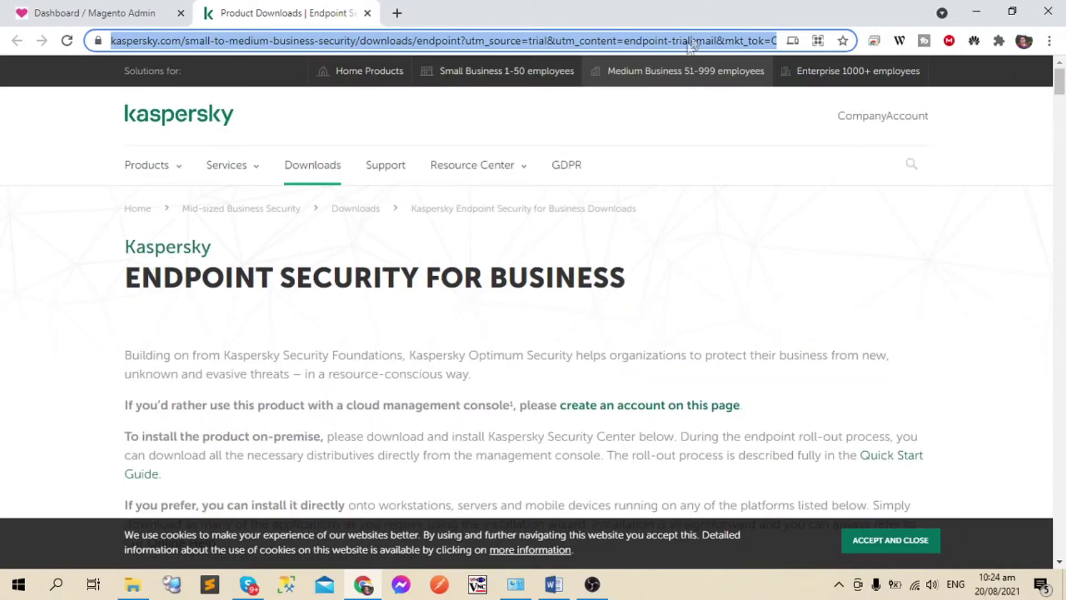
left_click_drag(126, 243, 646, 263)
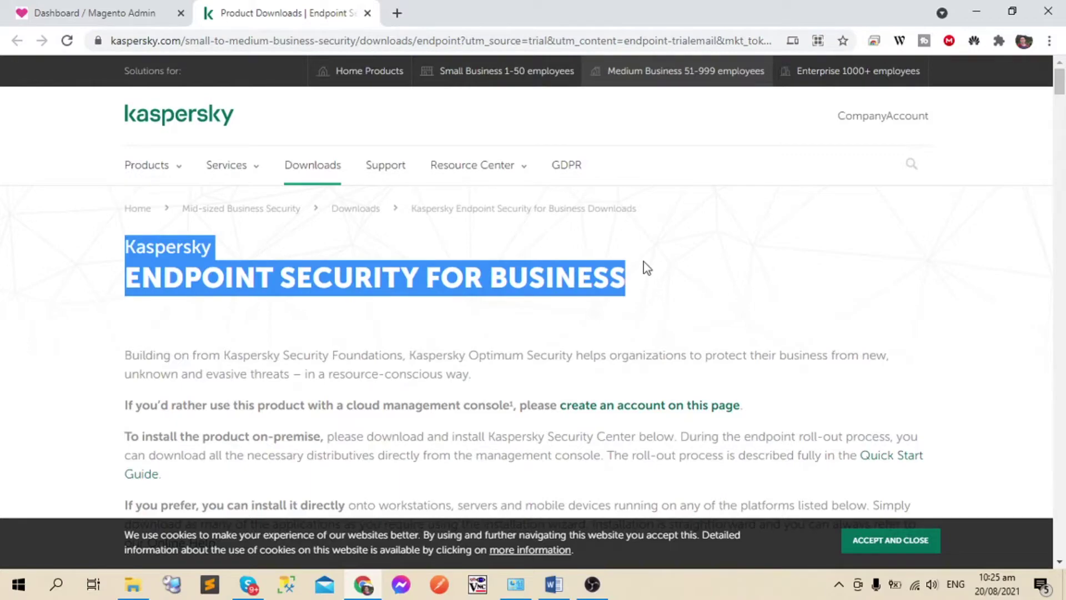
left_click(403, 274)
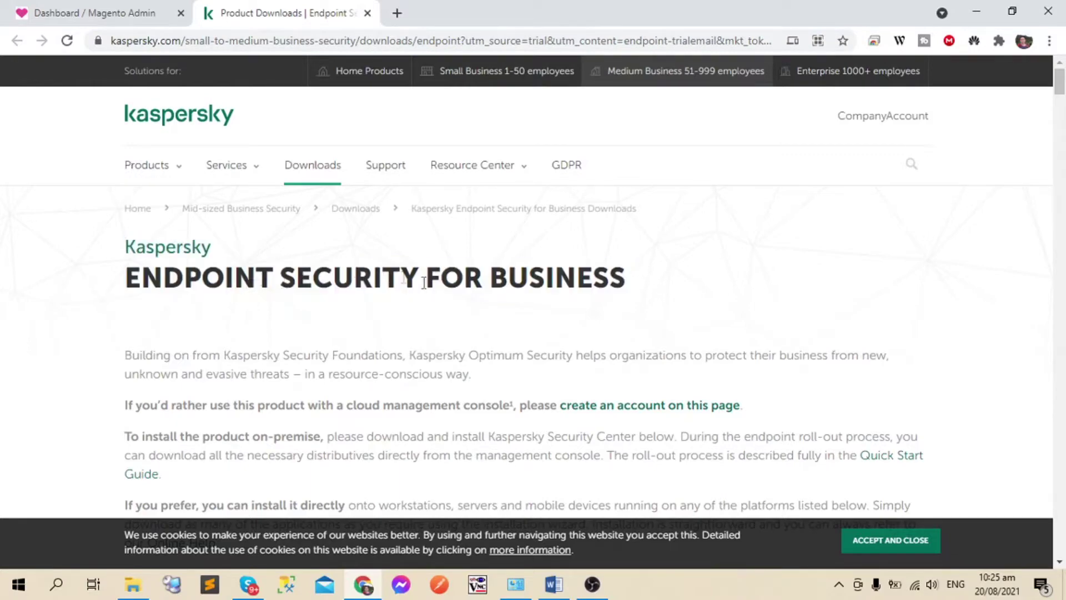
- Find the latest versions of Kaspersky Endpoint Security for Windows on the downloads page
scroll(737, 273, "down", 5)
scroll(738, 273, "up", 5)
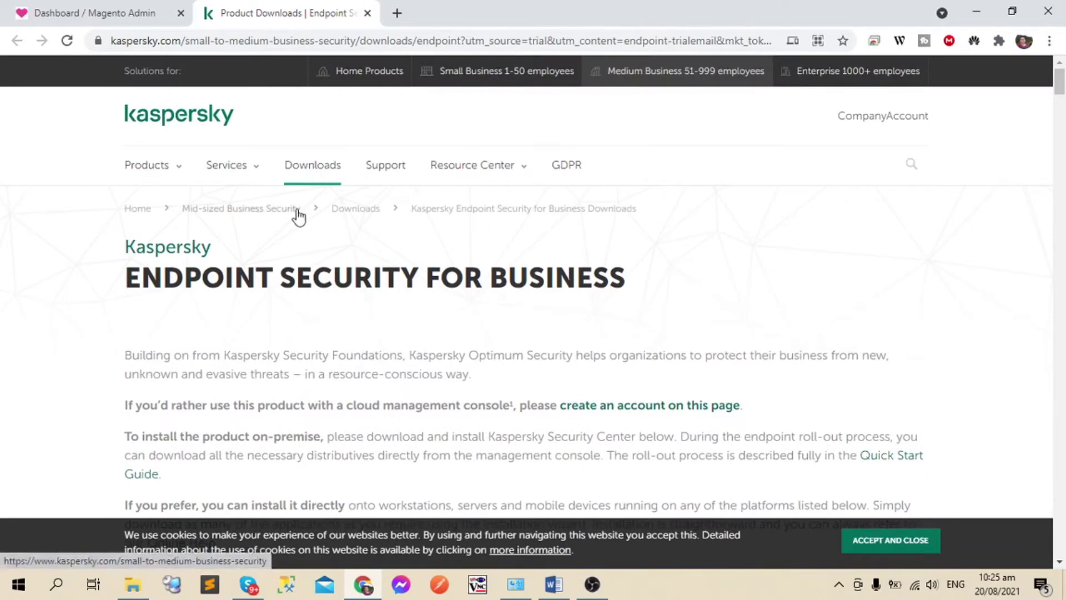
scroll(716, 269, "down", 1)
scroll(715, 269, "down", 15)
scroll(714, 262, "down", 9)
scroll(705, 257, "up", 3)
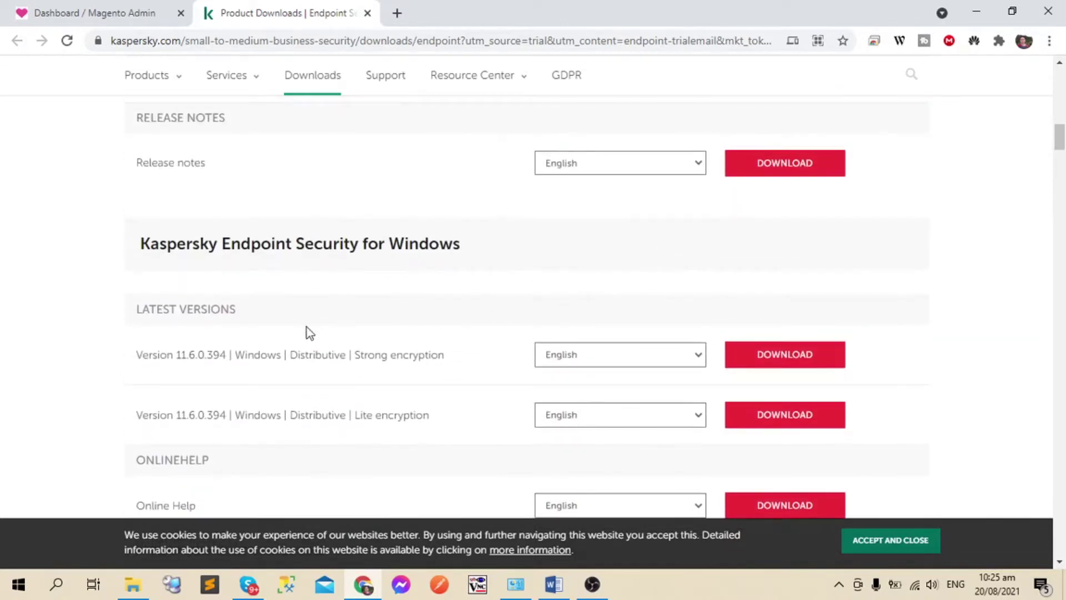
scroll(611, 300, "down", 7)
scroll(622, 294, "up", 7)
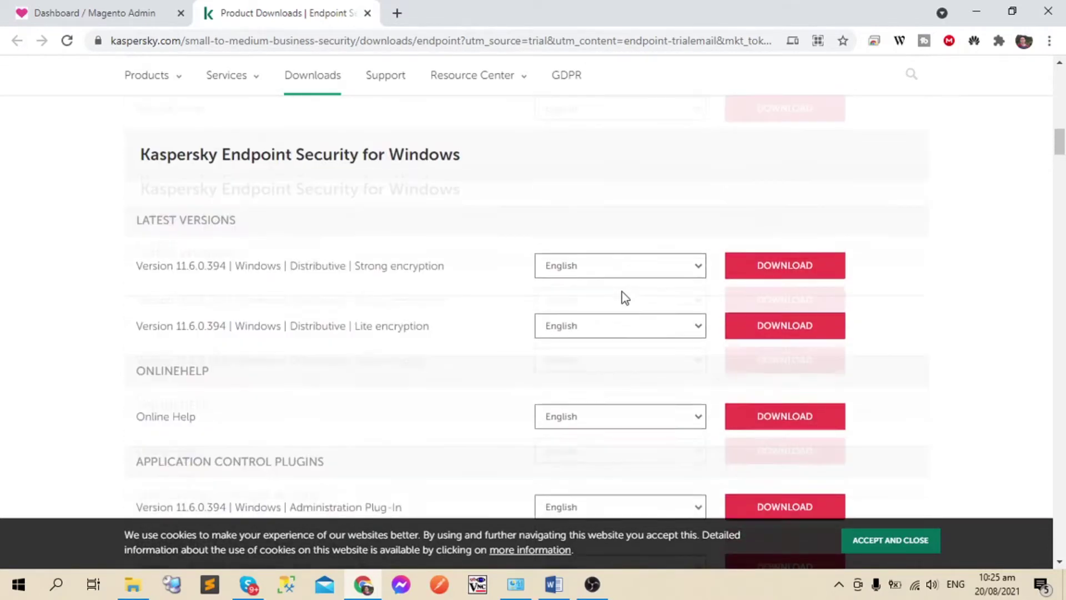
- Compare the strong and lite encryption distributives of version 11.6.0.394 and check the language choice for the strong one
left_click_drag(135, 352, 275, 347)
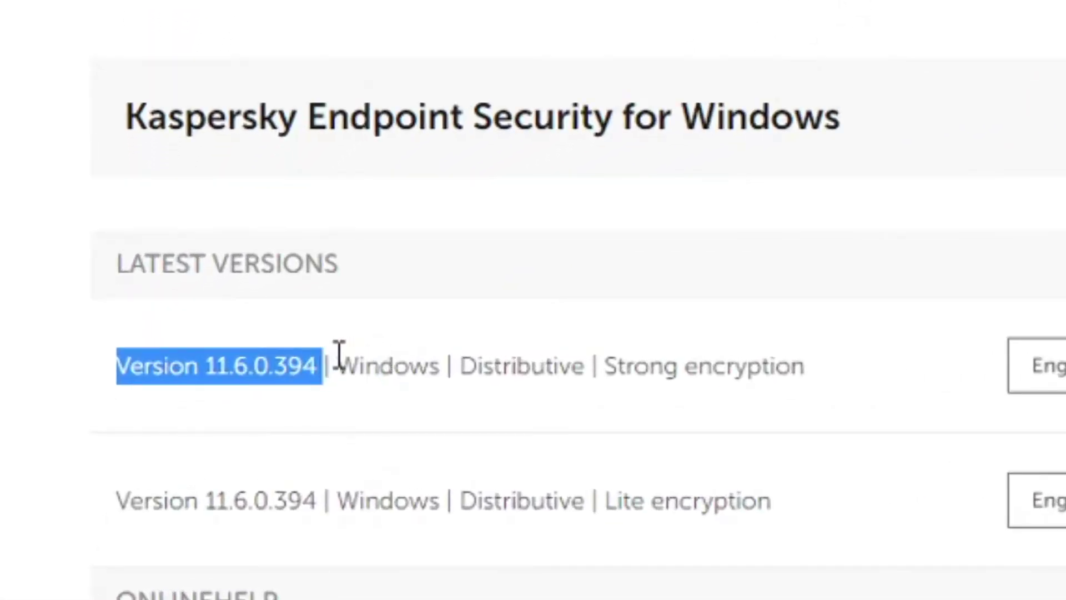
left_click(343, 358)
left_click_drag(344, 358, 814, 353)
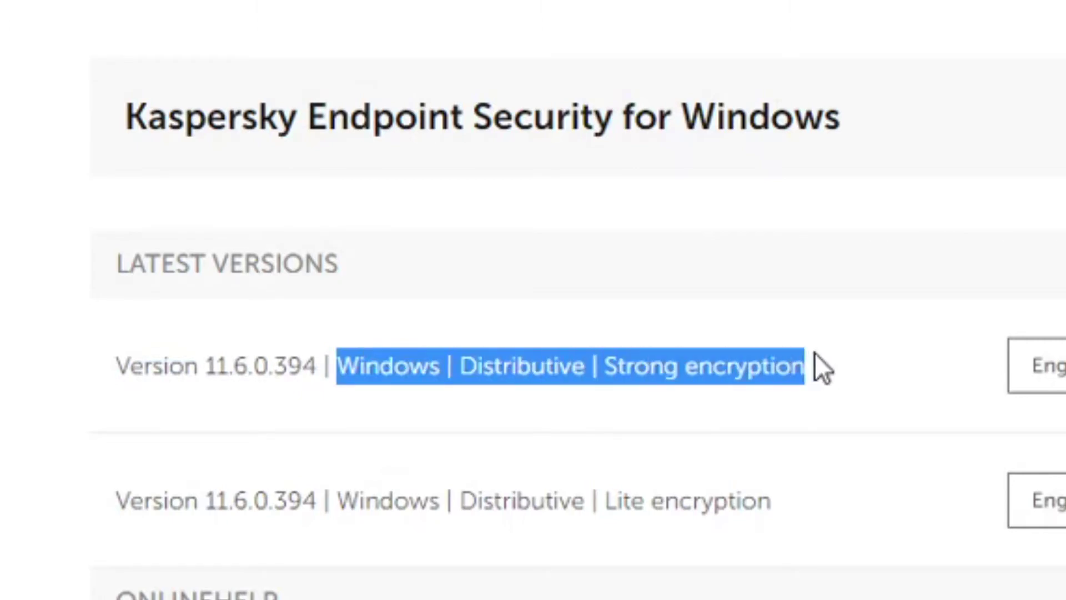
left_click(611, 496)
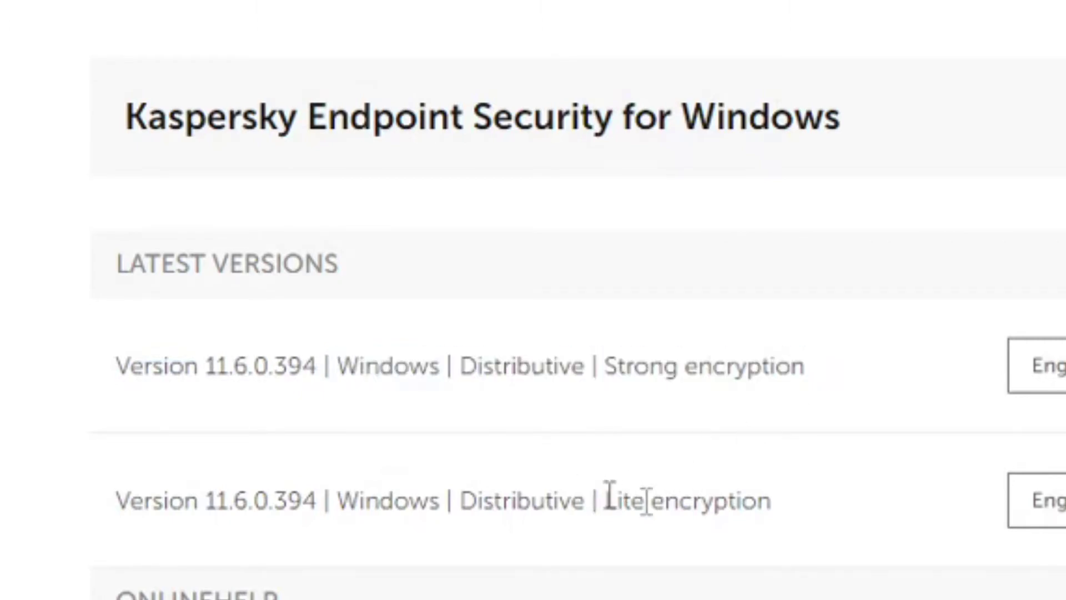
triple_click(610, 495)
left_click_drag(609, 371, 842, 334)
left_click(842, 313)
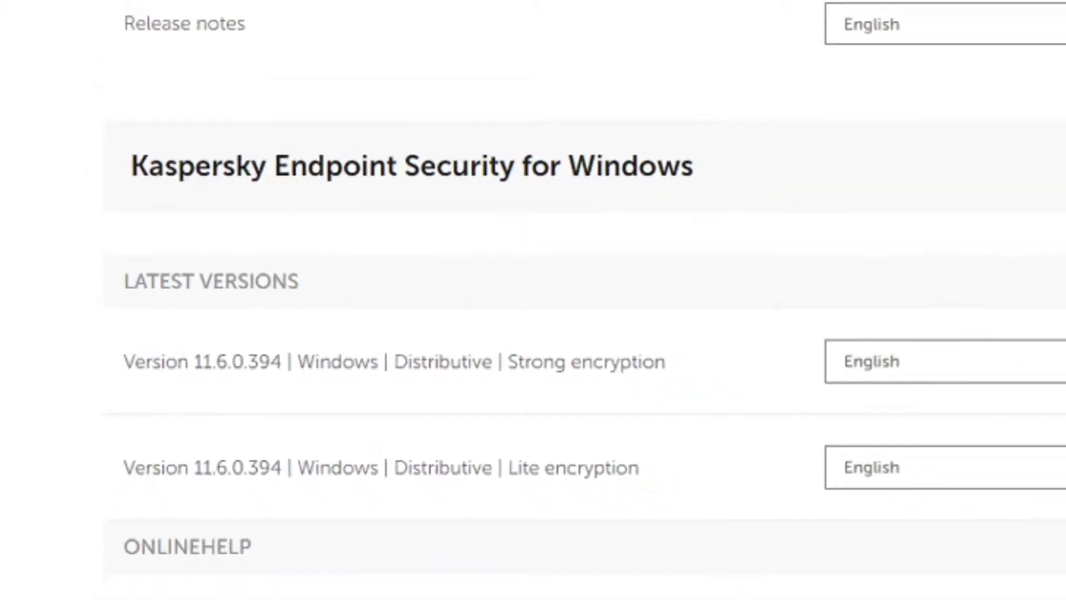
left_click(1049, 366)
left_click(1049, 366)
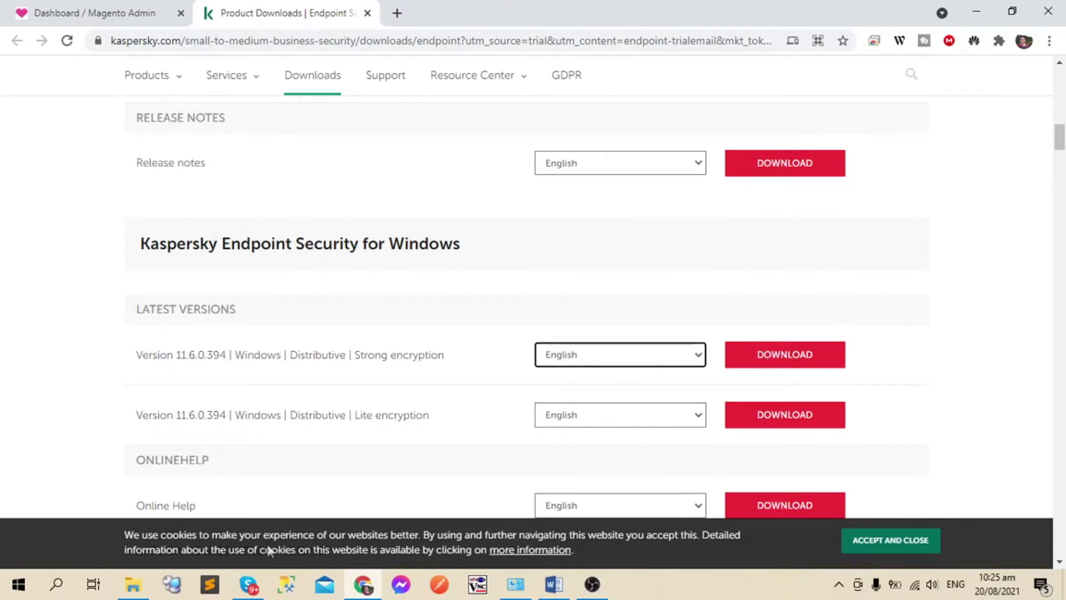
- Switch to File Explorer and examine the keswin_11.6.0.394_en_aes256 installer, the WinRAR archive and the extracted folder in kaspersky_endpoint
left_click(139, 585)
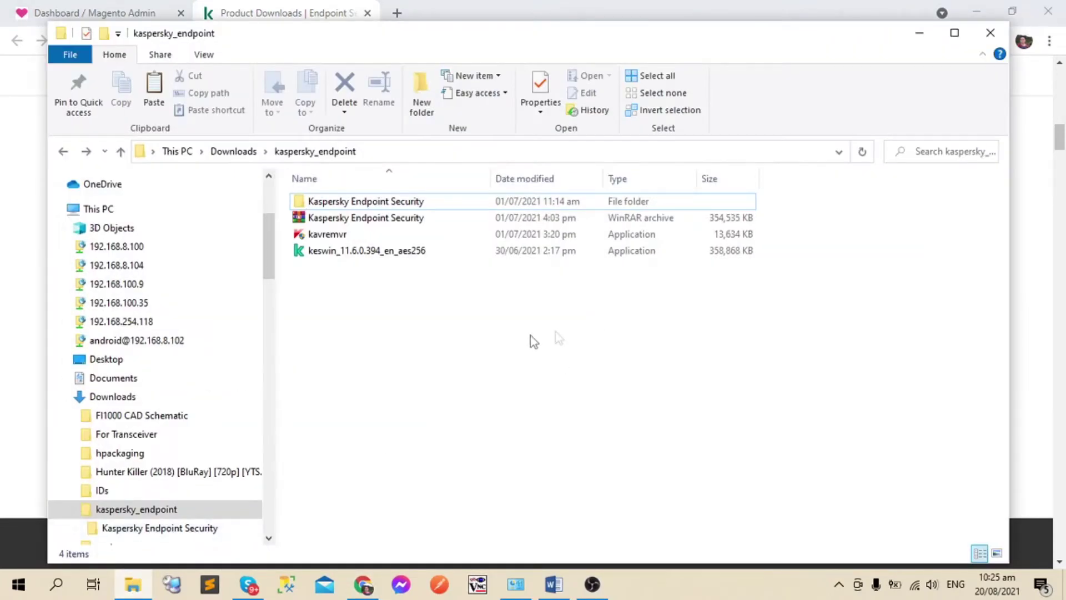
left_click(403, 253)
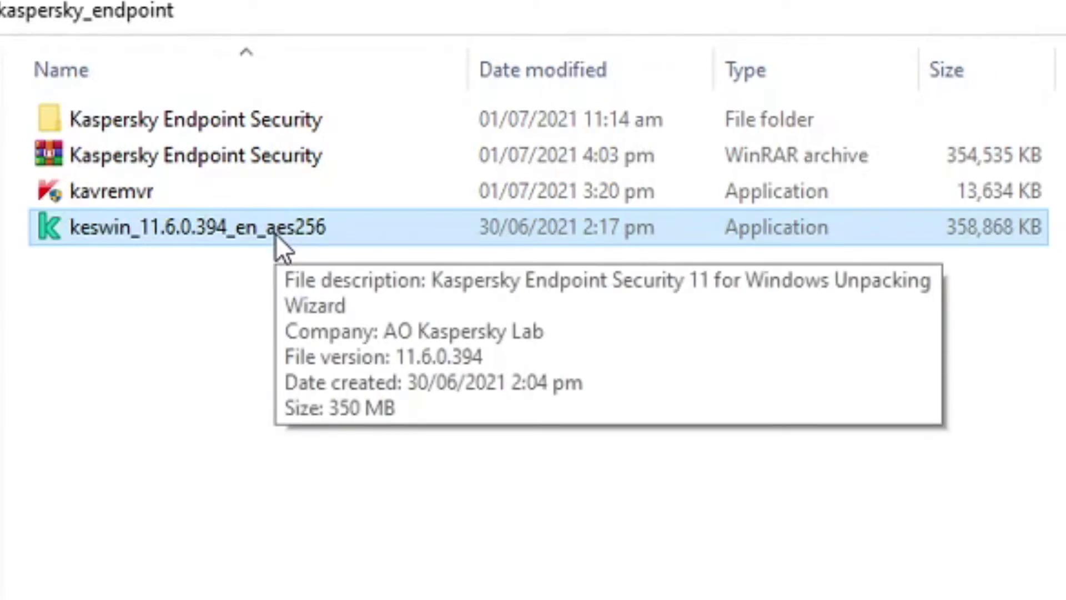
left_click(324, 154)
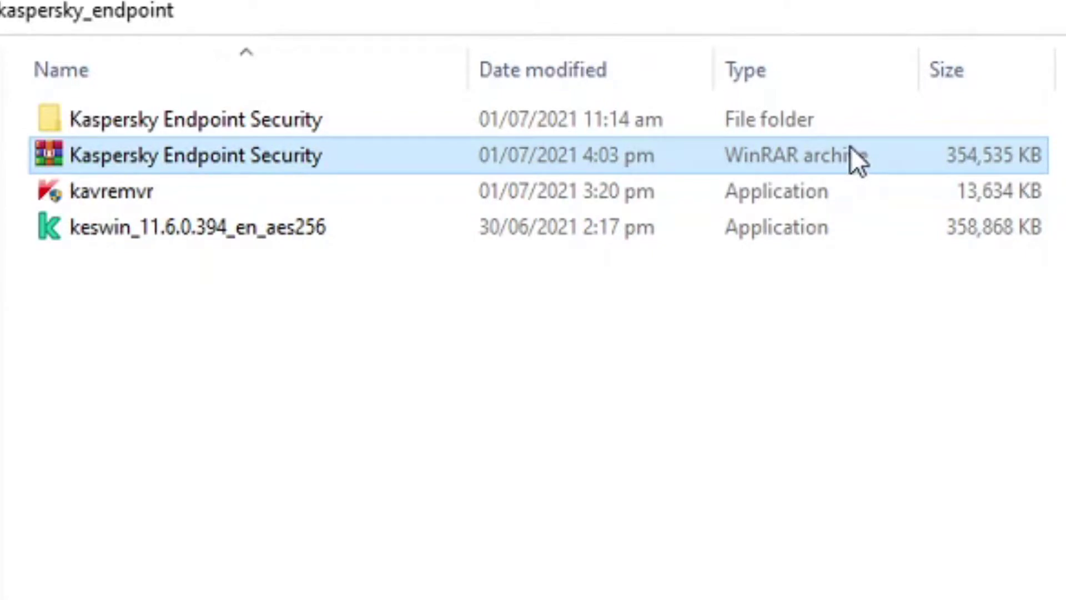
left_click(236, 120, "ctrl")
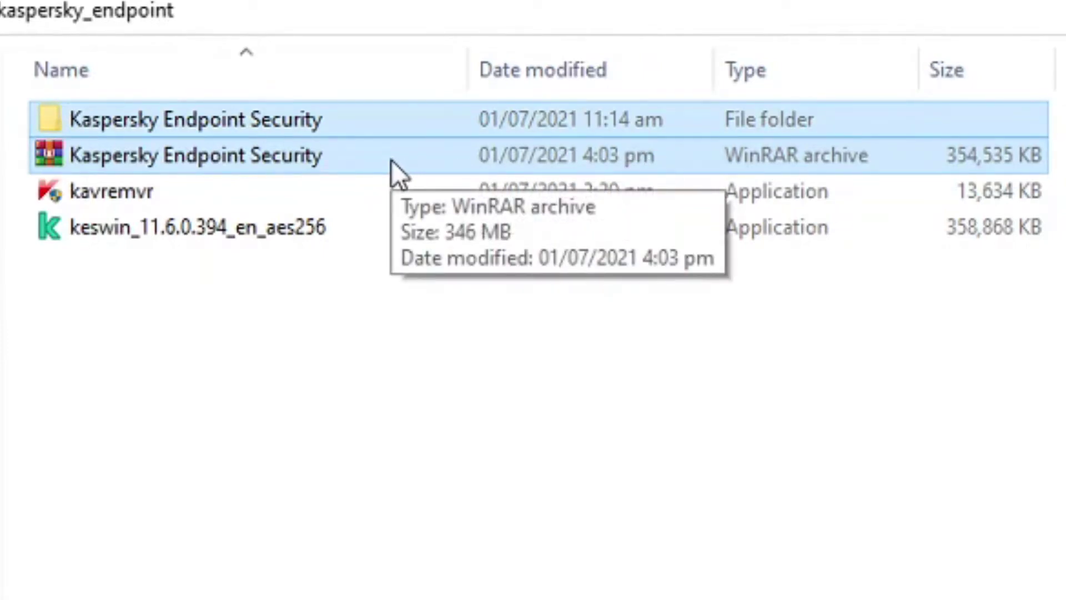
left_click(380, 288)
left_click(336, 158)
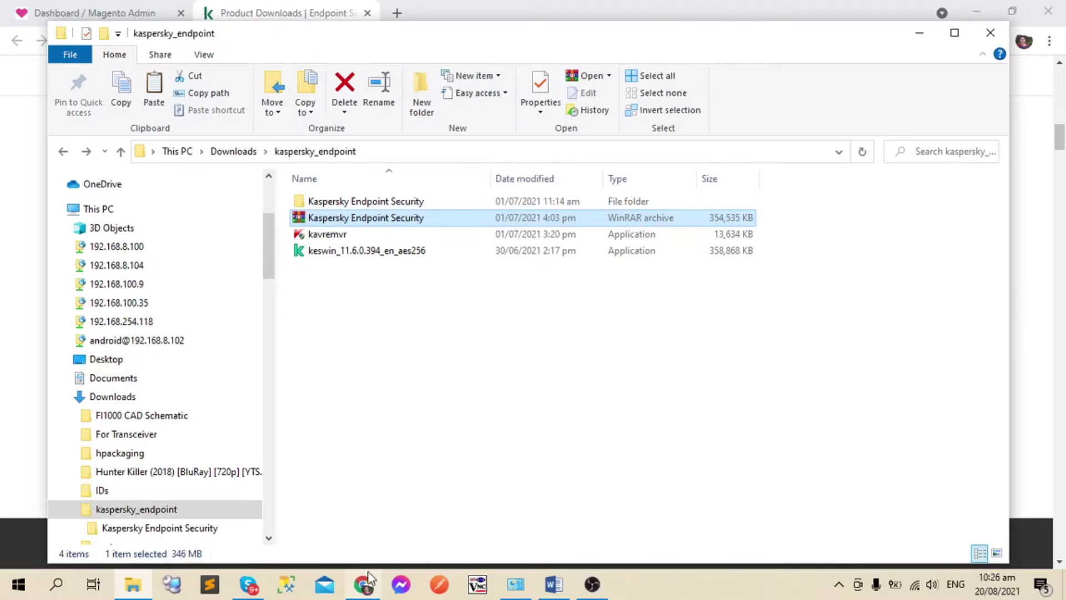
- Switch to Chrome, search Google for winrar in a new tab, and open the official WinRAR download result
left_click(366, 582)
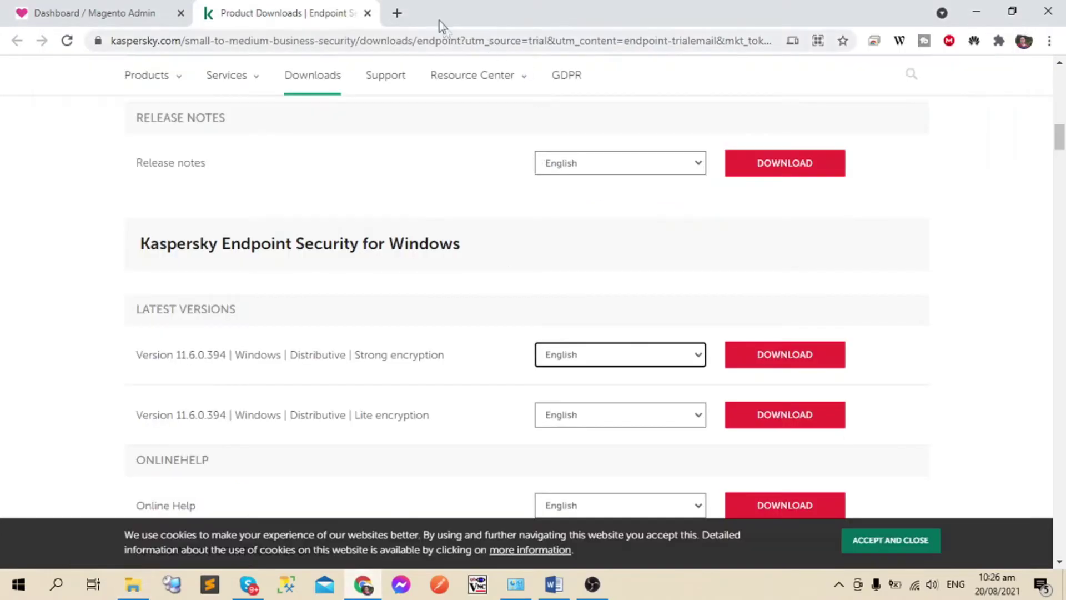
left_click(396, 13)
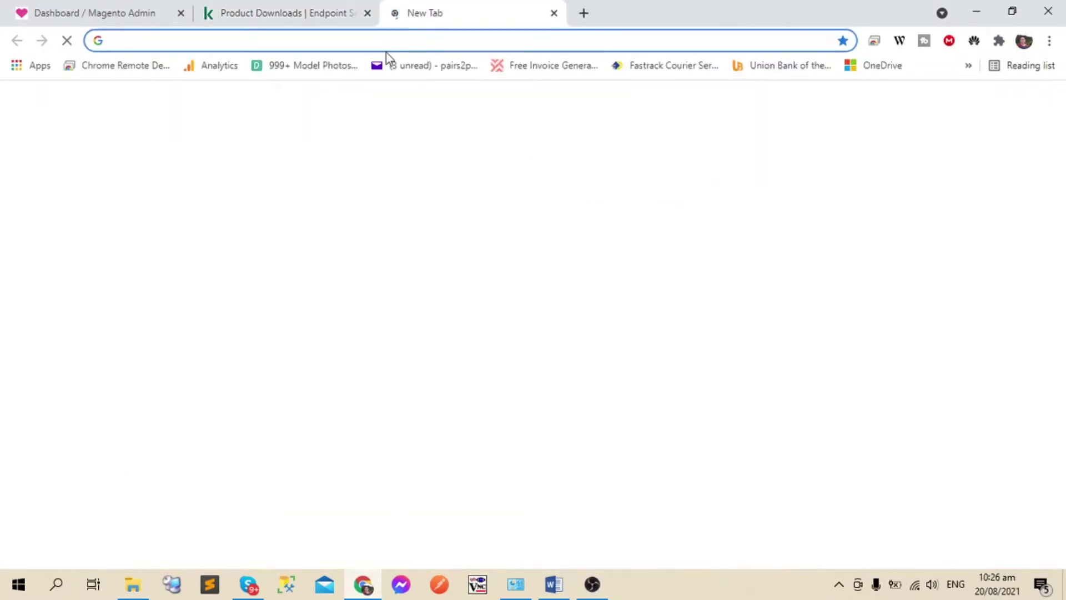
type("winrar")
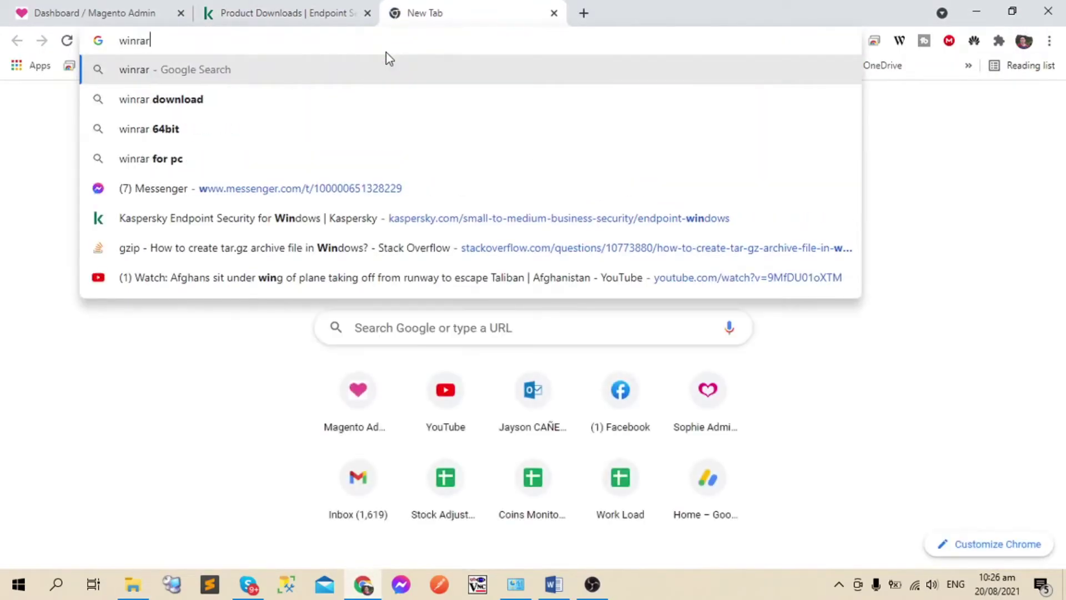
key("Return")
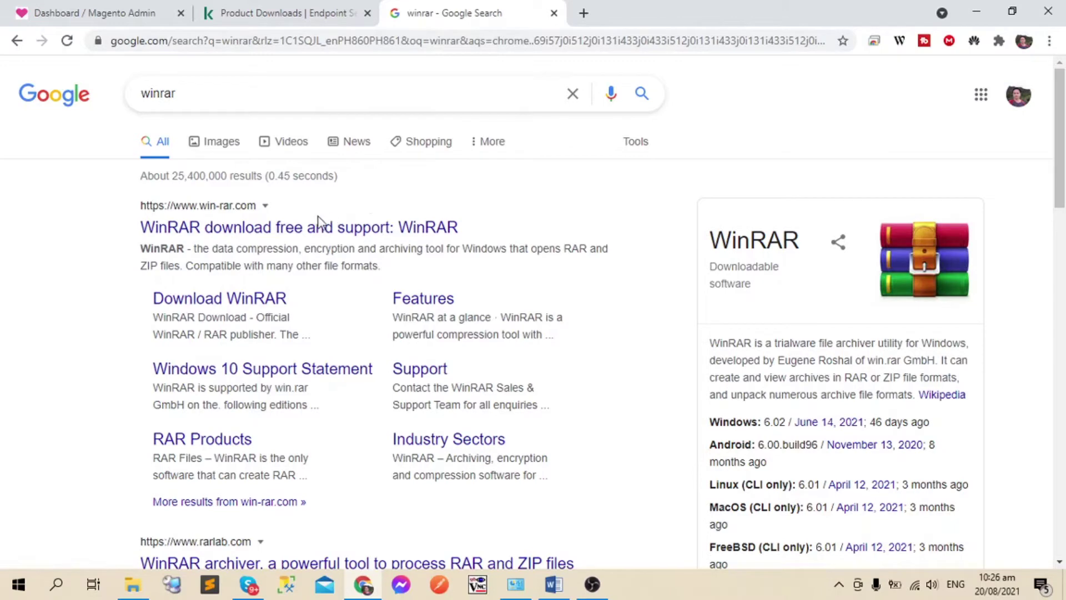
left_click(305, 234)
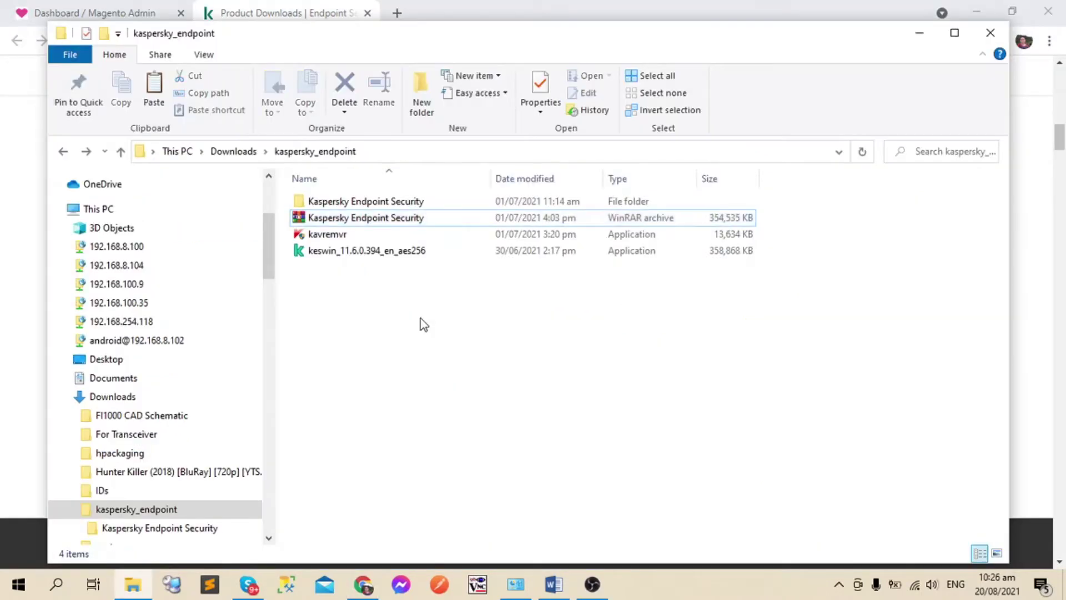
- Switch to File Explorer and check the extraction options for the Kaspersky Endpoint Security archive without extracting it
left_click(398, 218)
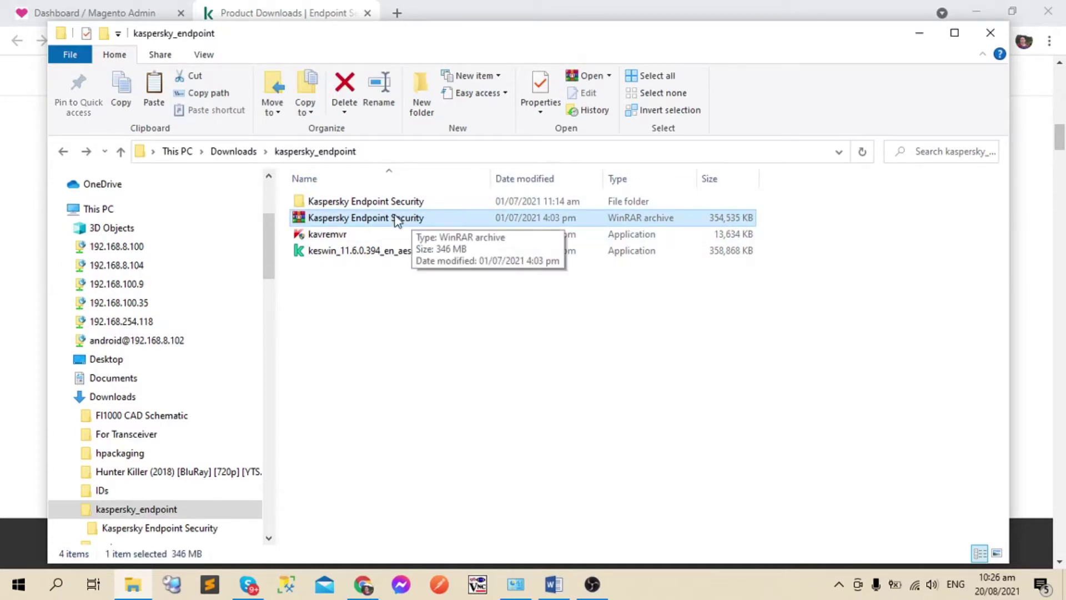
right_click(444, 219)
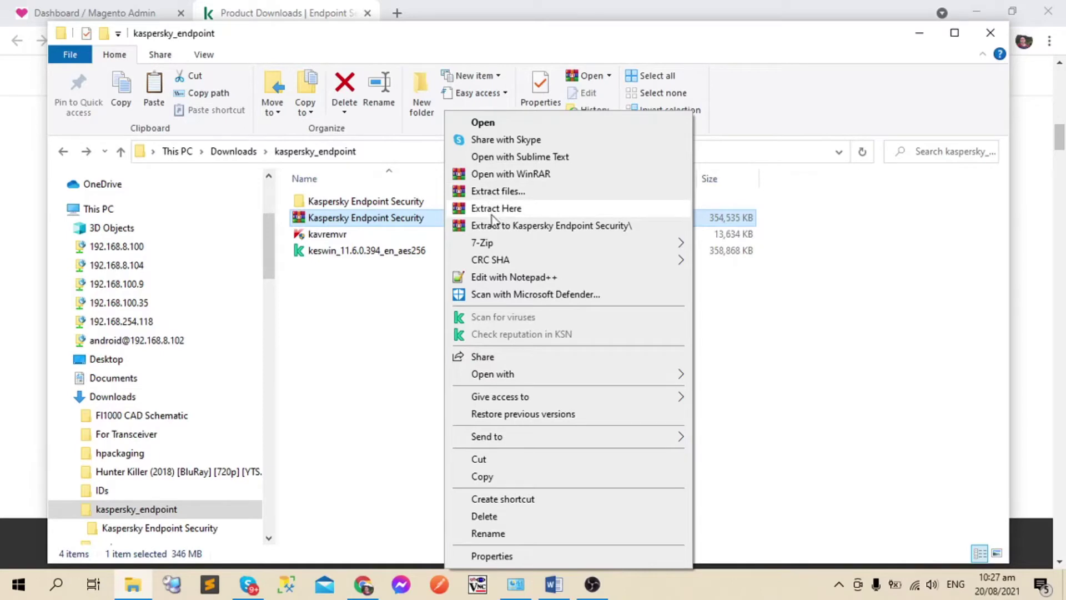
left_click(349, 345)
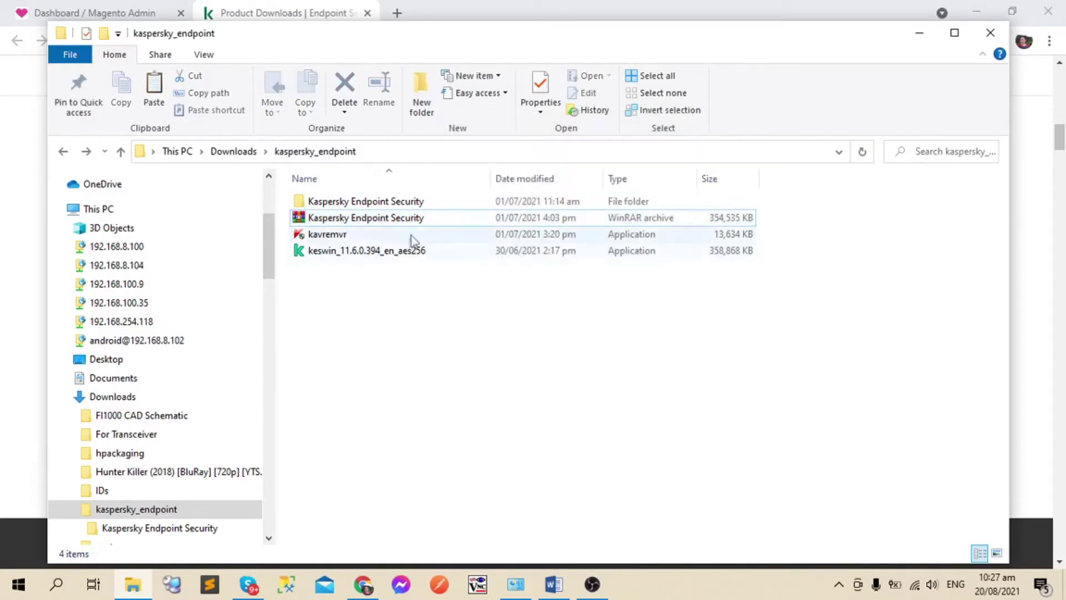
- View the contents of the extracted Kaspersky Endpoint Security folder and return to kaspersky_endpoint
left_click(410, 205)
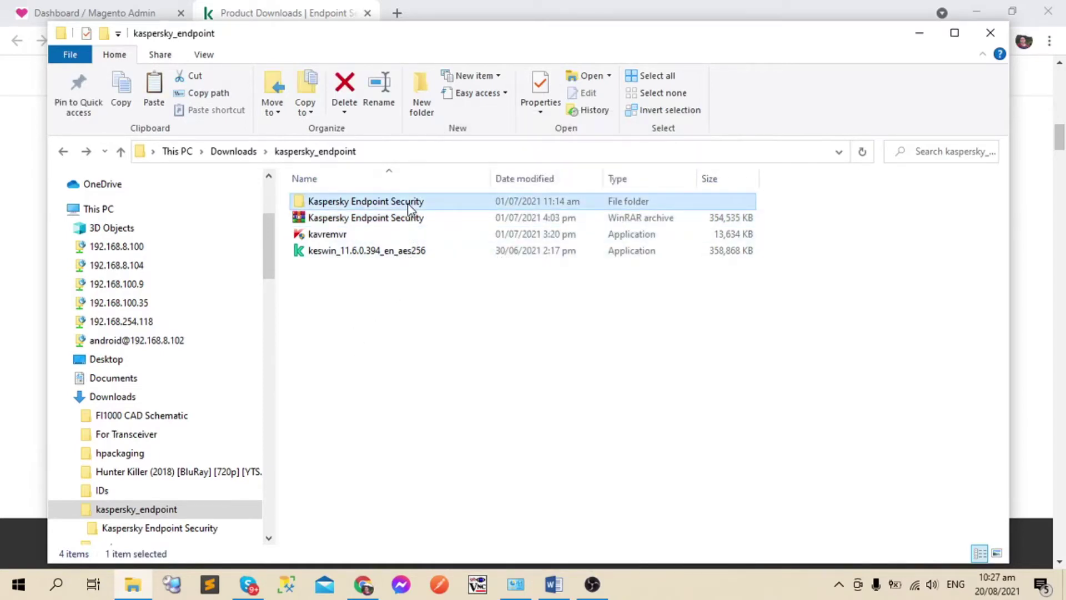
double_click(430, 201)
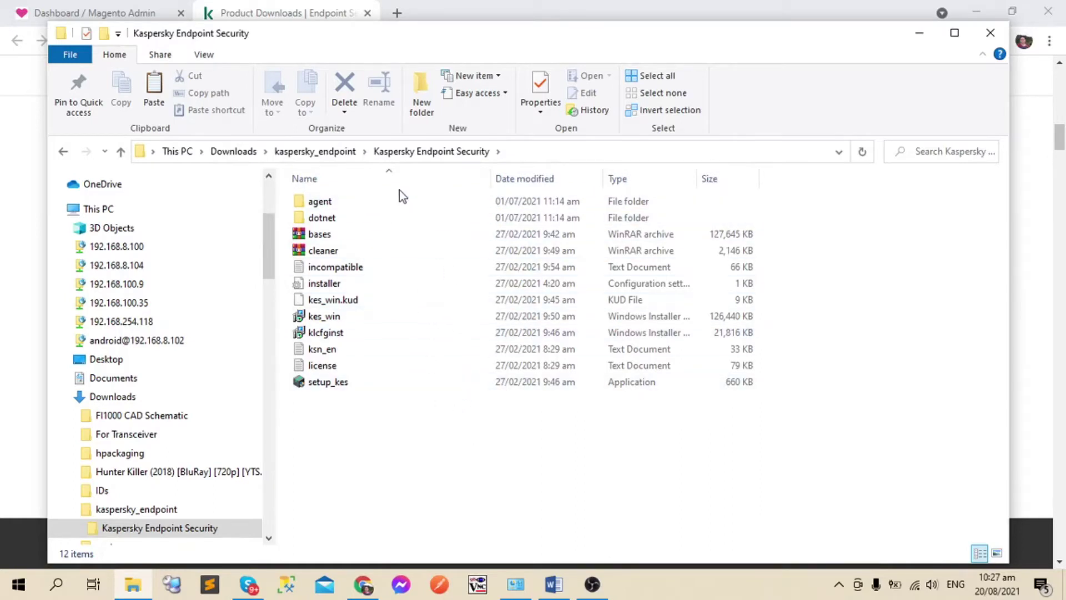
left_click(341, 156)
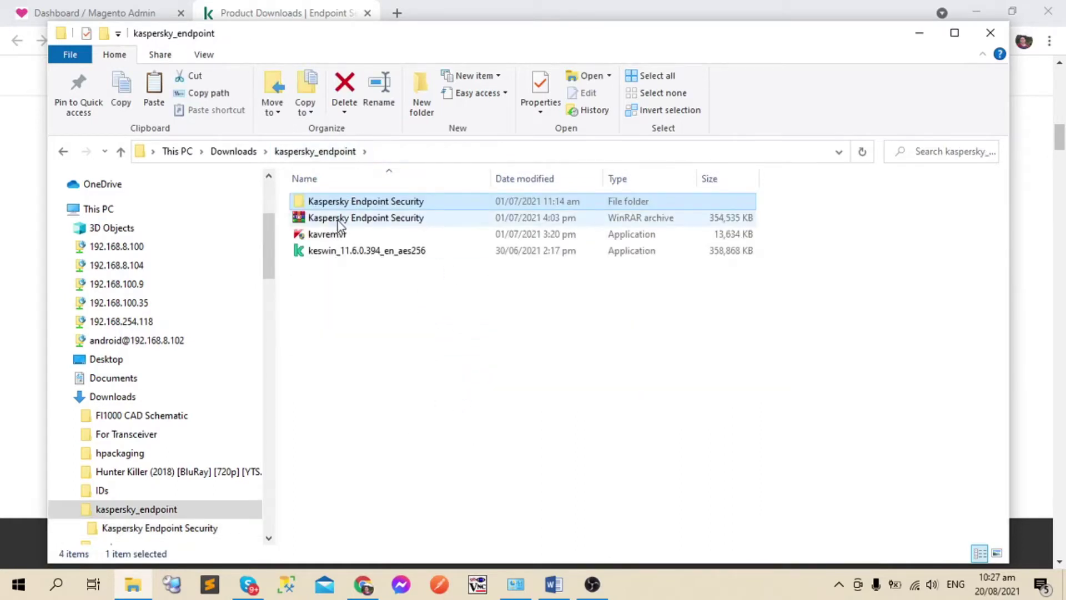
- Open the extracted Kaspersky Endpoint Security folder and select the setup_kes installer
left_click(364, 221)
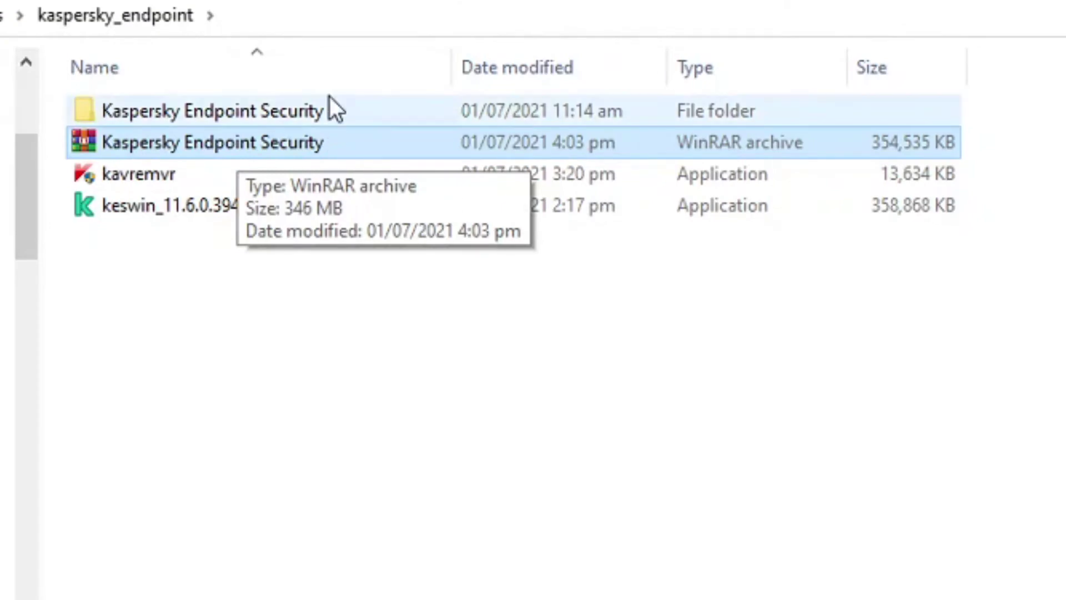
left_click(324, 111)
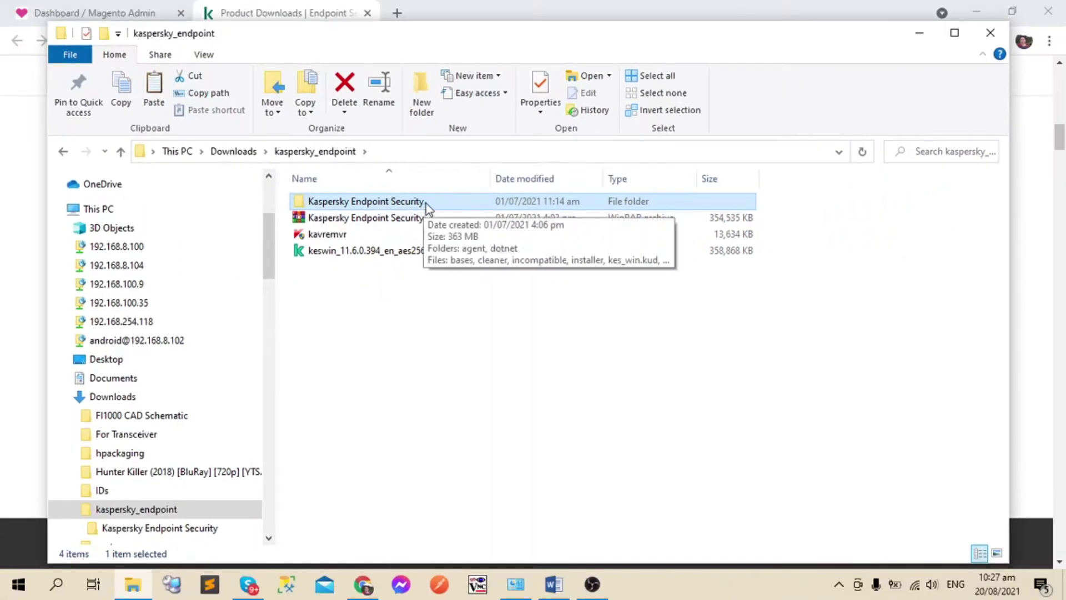
double_click(429, 202)
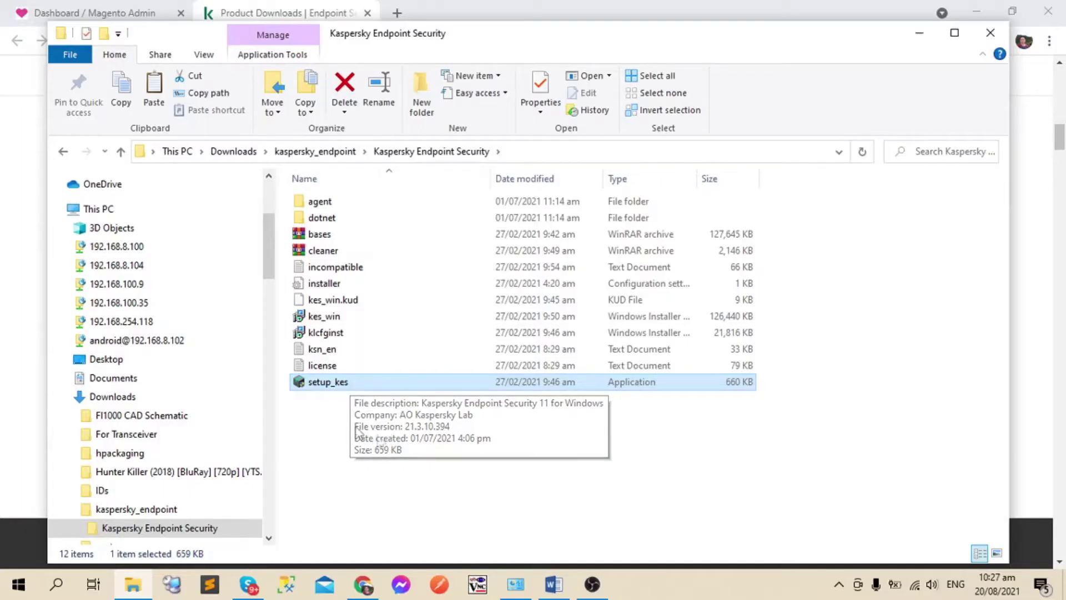
- Deselect the setup_kes installer and minimize the File Explorer and Chrome windows to show the desktop
left_click(344, 427)
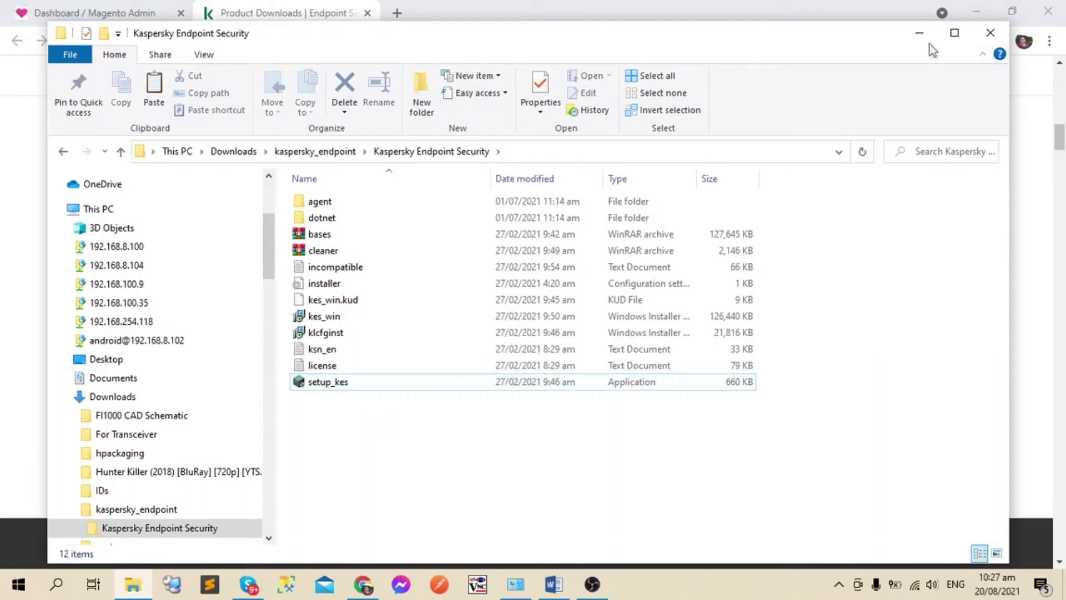
left_click(922, 35)
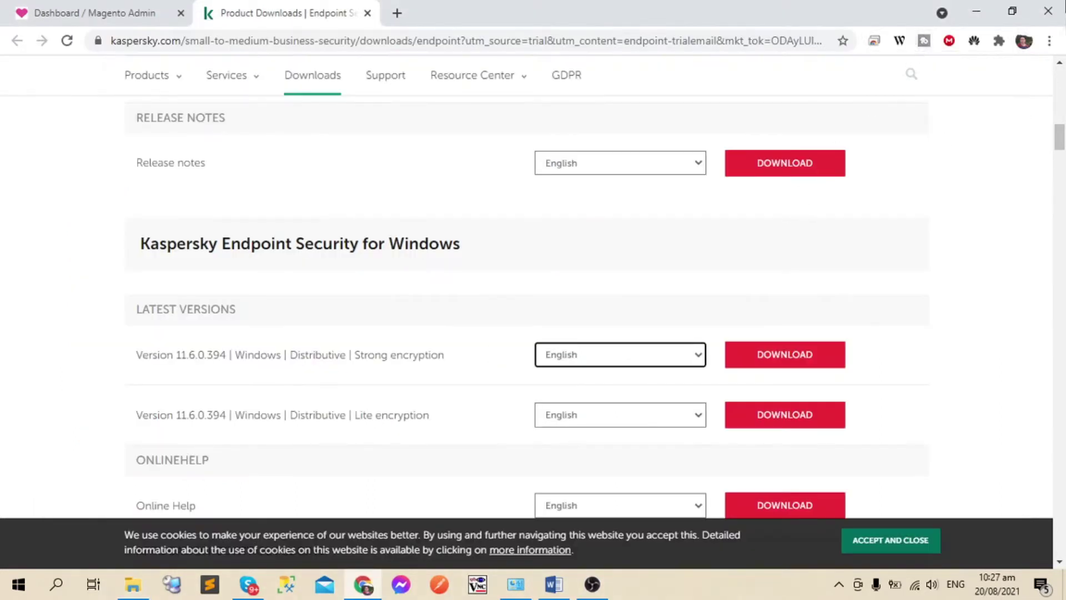
left_click(972, 11)
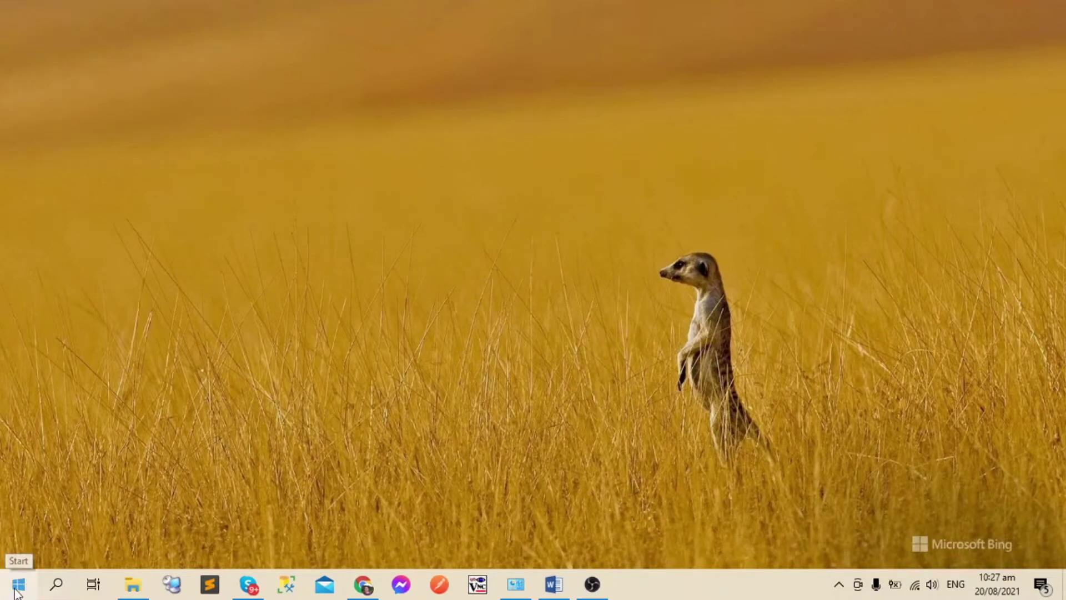
- Search Windows for run and open the Run app
left_click(56, 585)
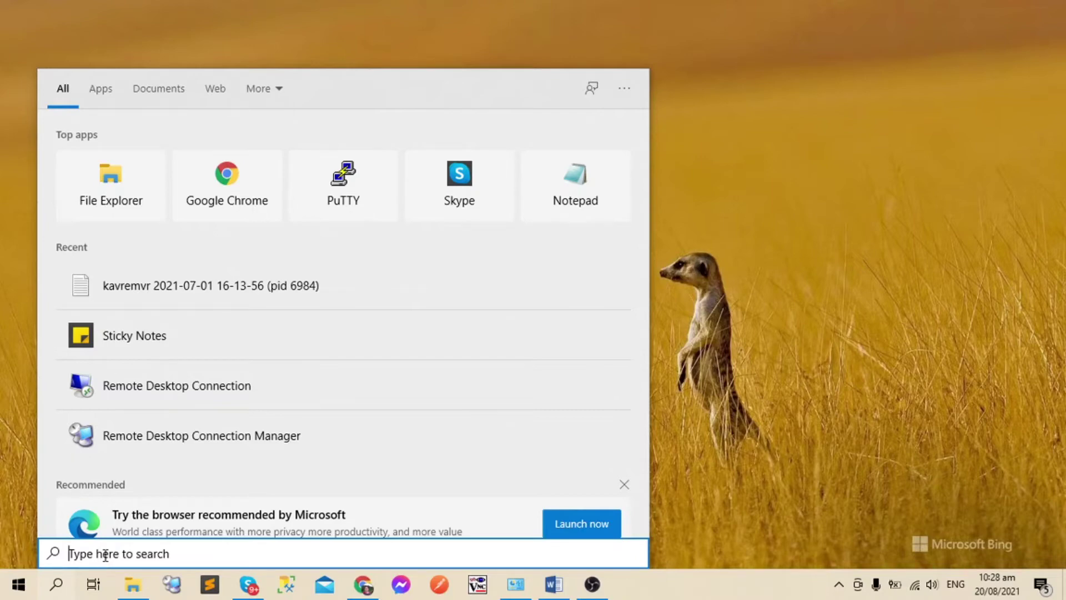
type("run")
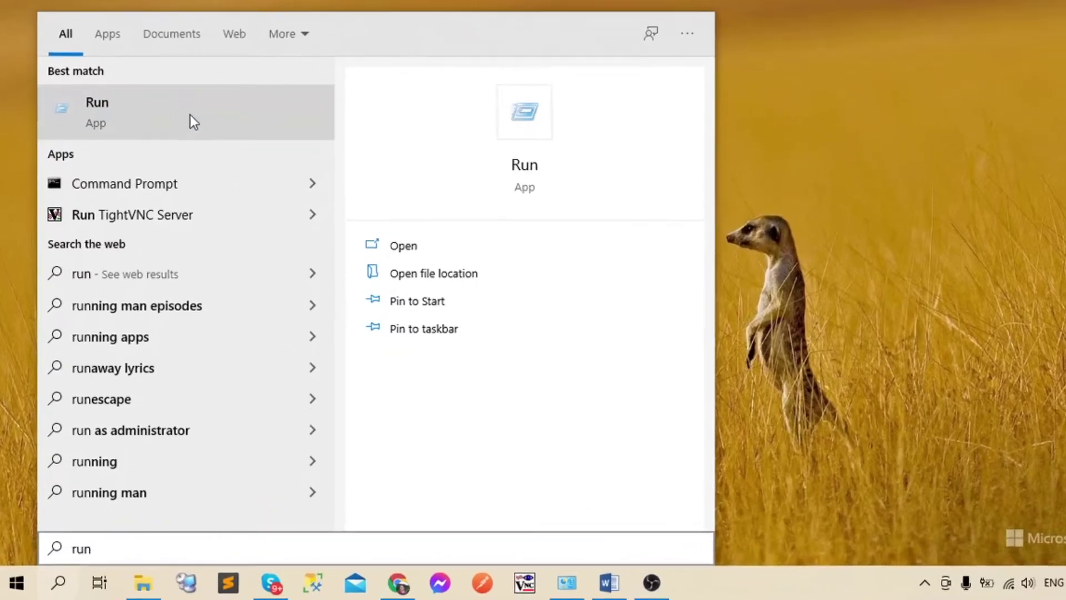
left_click(175, 162)
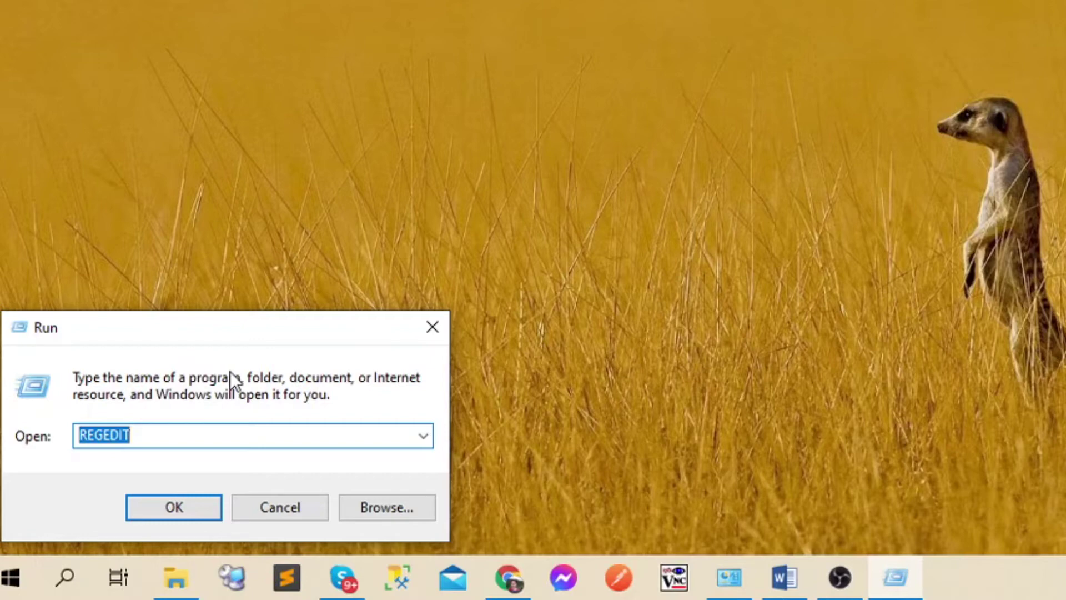
- Replace the existing Run entry with regedit and launch the Registry Editor
left_click(143, 436)
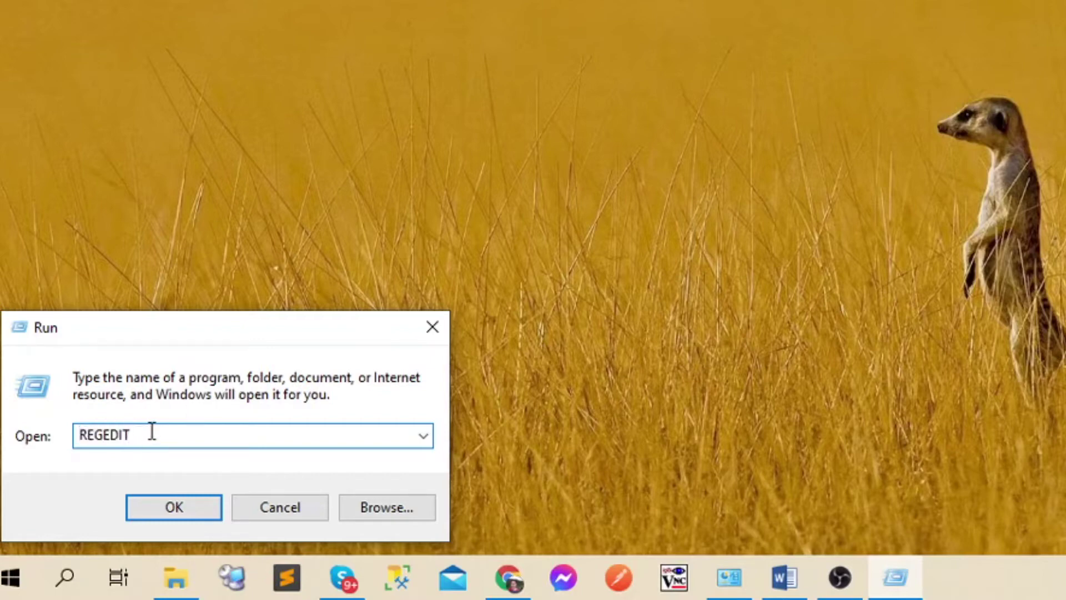
key("BackSpace")
key("BackSpace")
key("BackSpace")
key("BackSpace")
key("BackSpace")
key("BackSpace")
key("BackSpace")
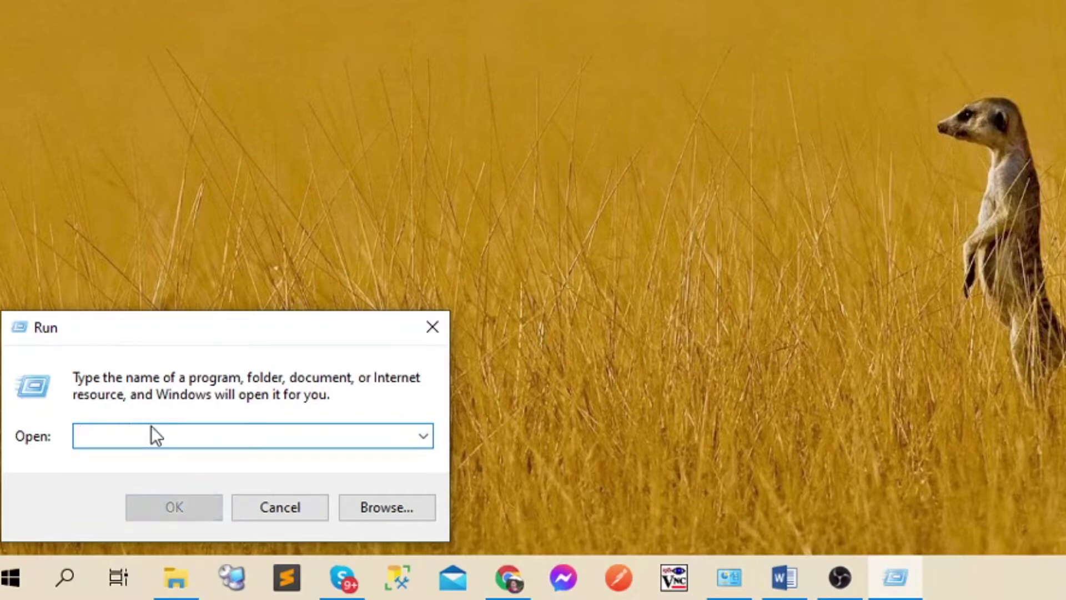
type("regedit")
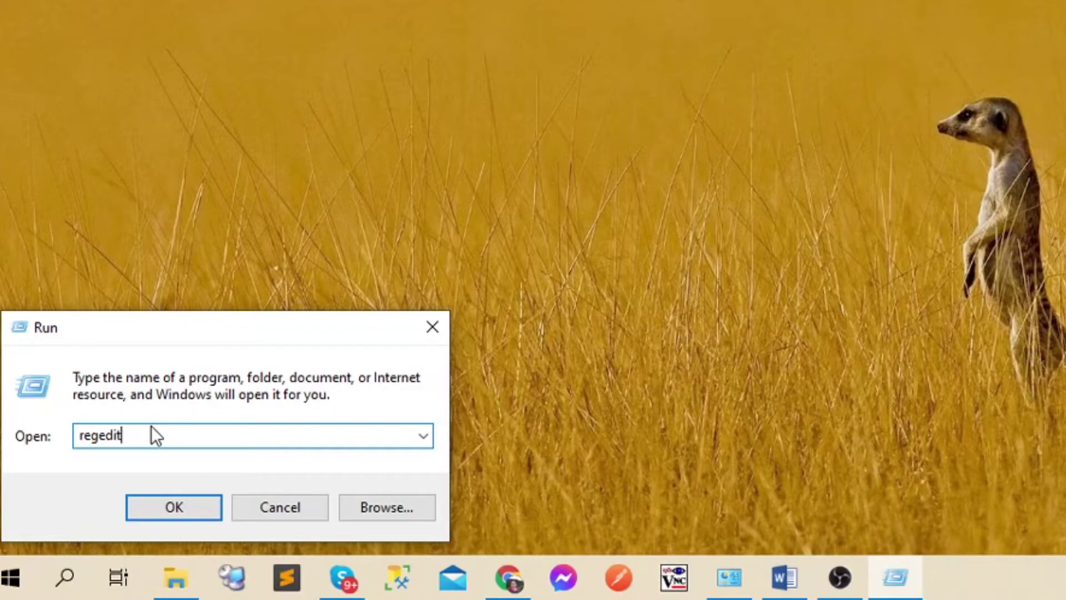
key("Return")
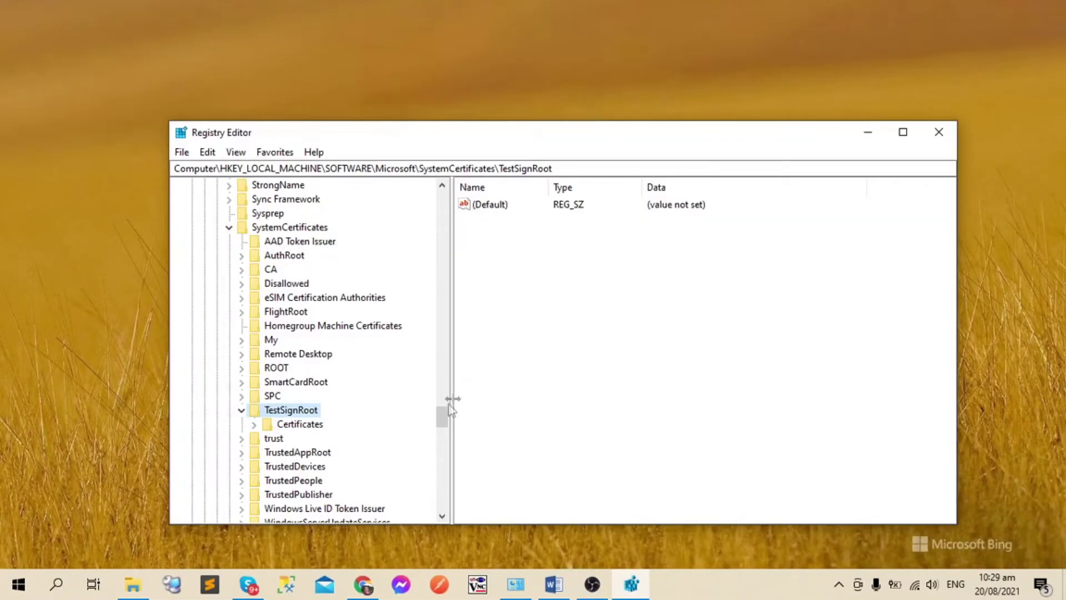
- Collapse the open registry branches, then expand HKEY_LOCAL_MACHINE and select and expand its SOFTWARE key
left_click_drag(440, 416, 441, 194)
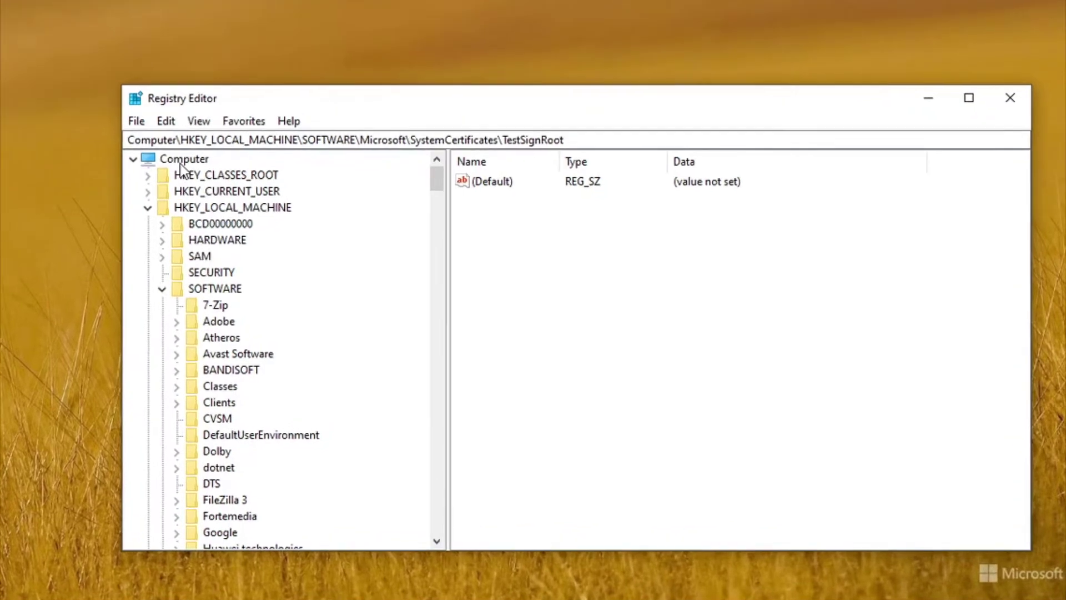
left_click(60, 168)
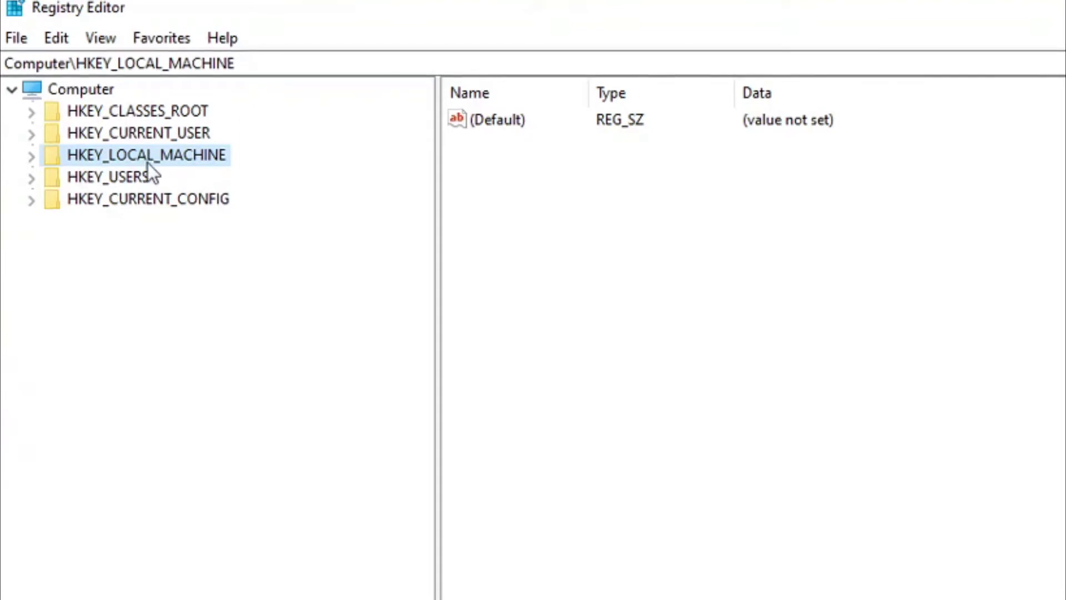
left_click(32, 155)
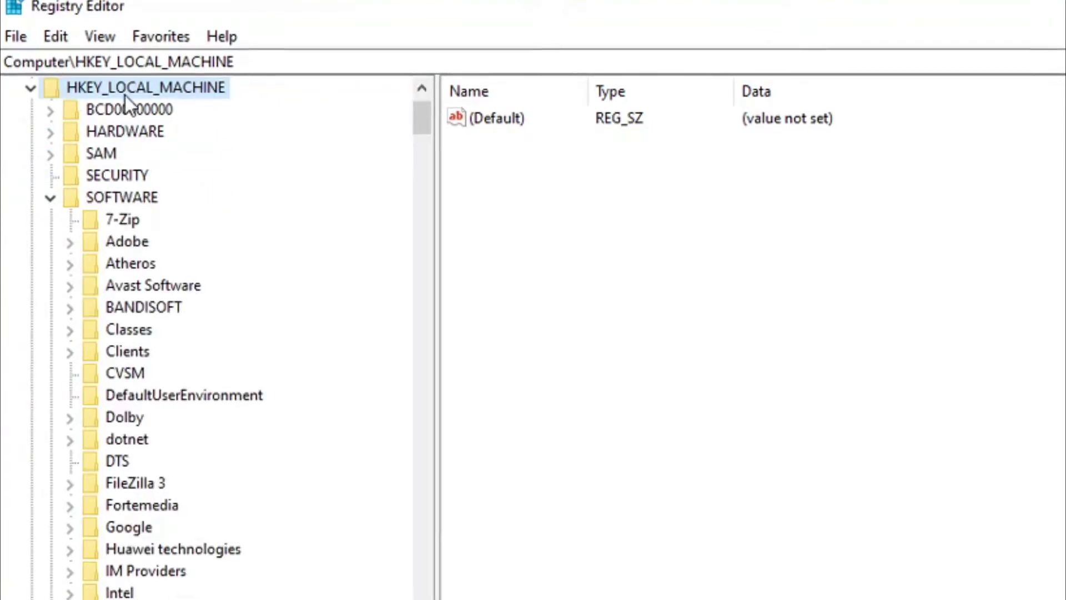
left_click(51, 197)
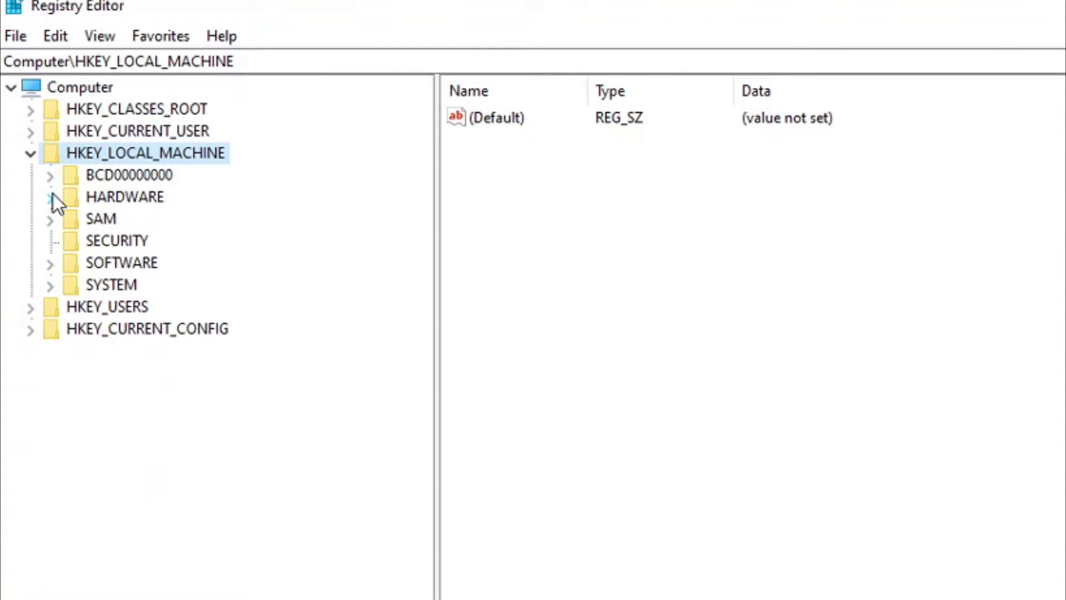
left_click(121, 265)
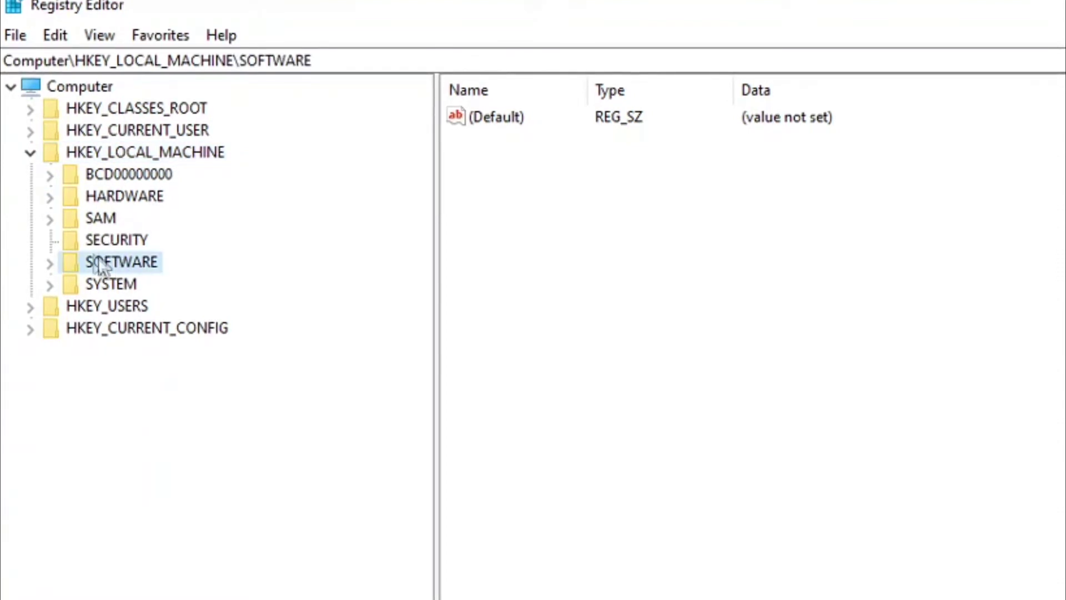
left_click(51, 263)
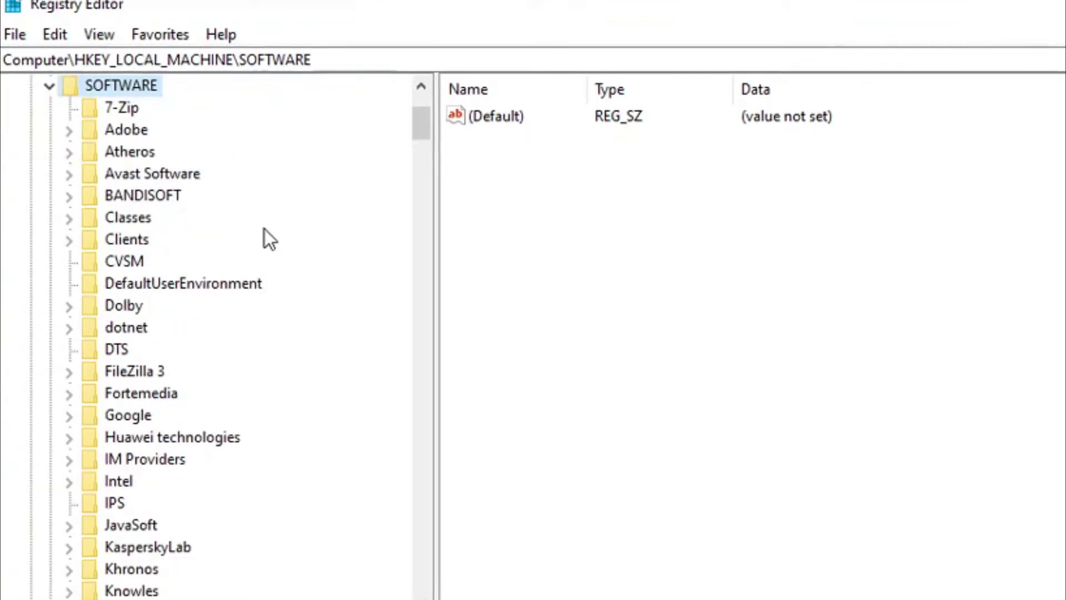
- Select and expand the Microsoft key under HKEY_LOCAL_MACHINE\SOFTWARE
scroll(271, 238, "down", 4)
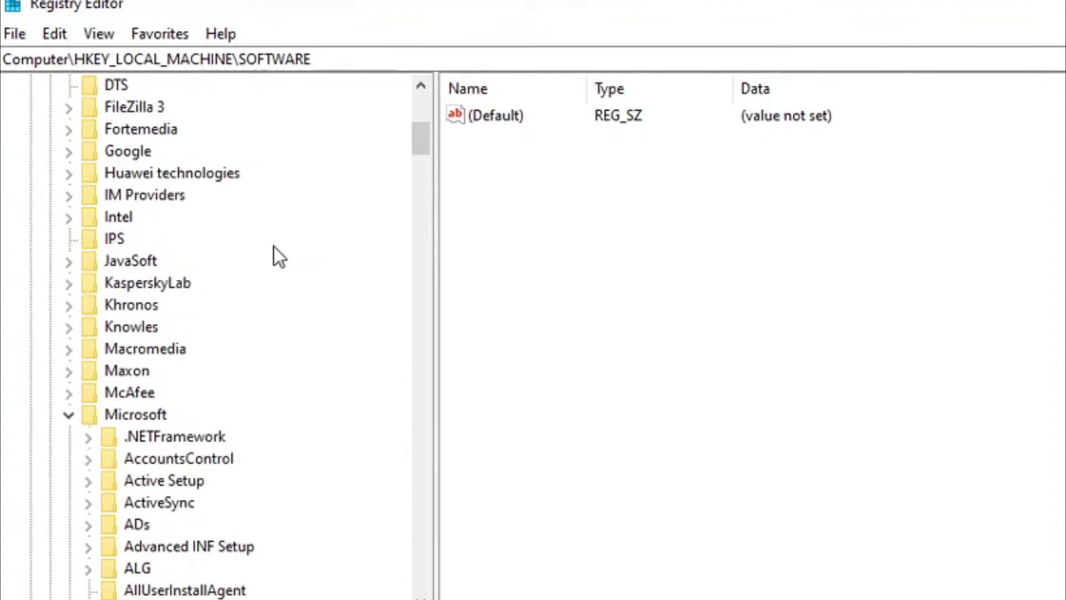
left_click(70, 416)
left_click(133, 415)
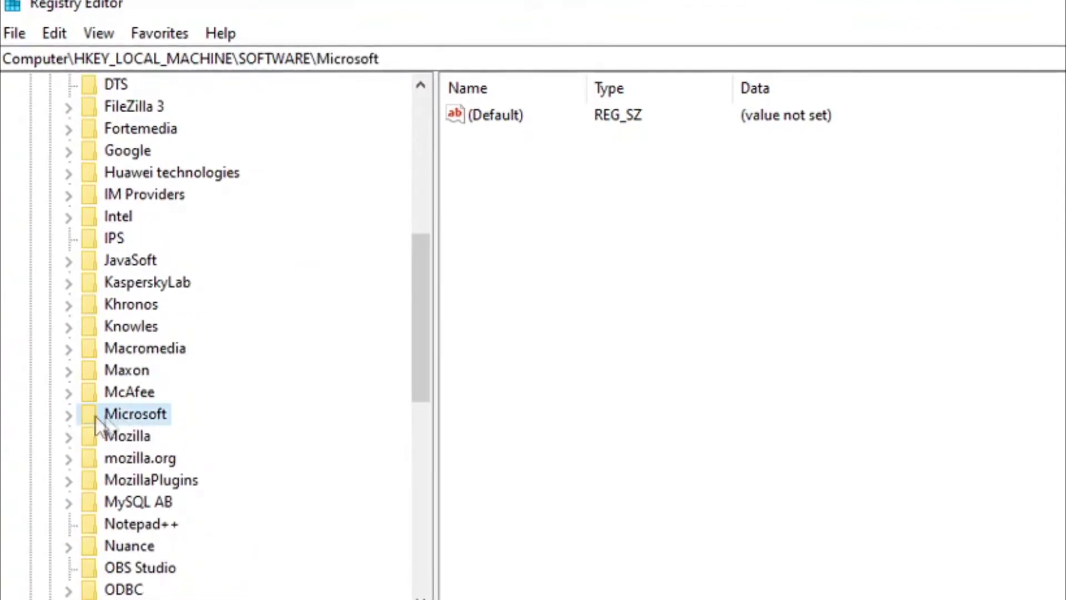
left_click(68, 415)
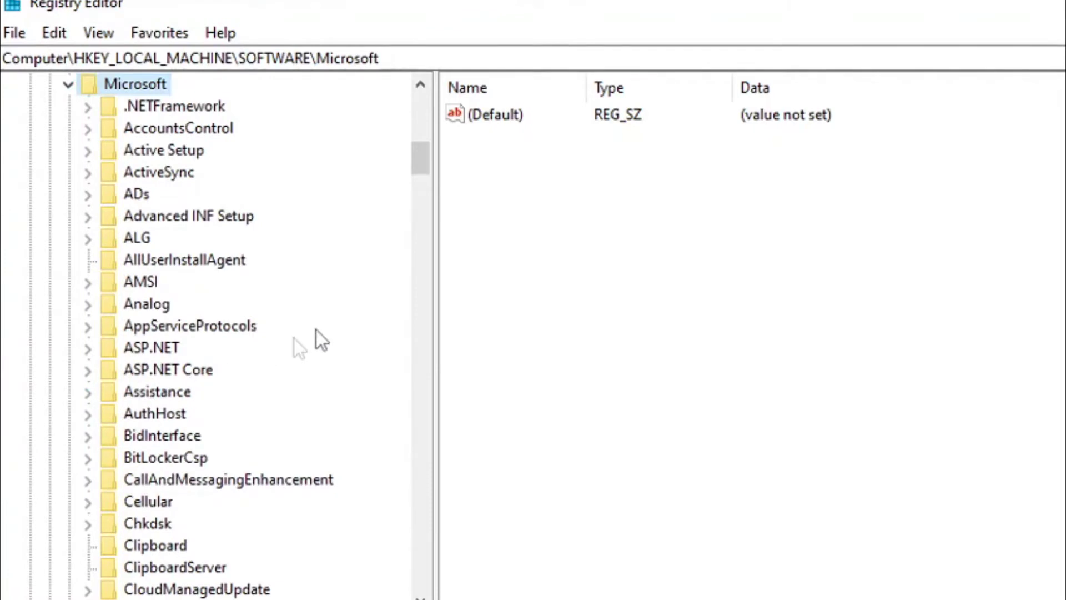
- Locate the SystemCertificates key under Microsoft, select it and leave its subkeys expanded
scroll(297, 295, "down", 3)
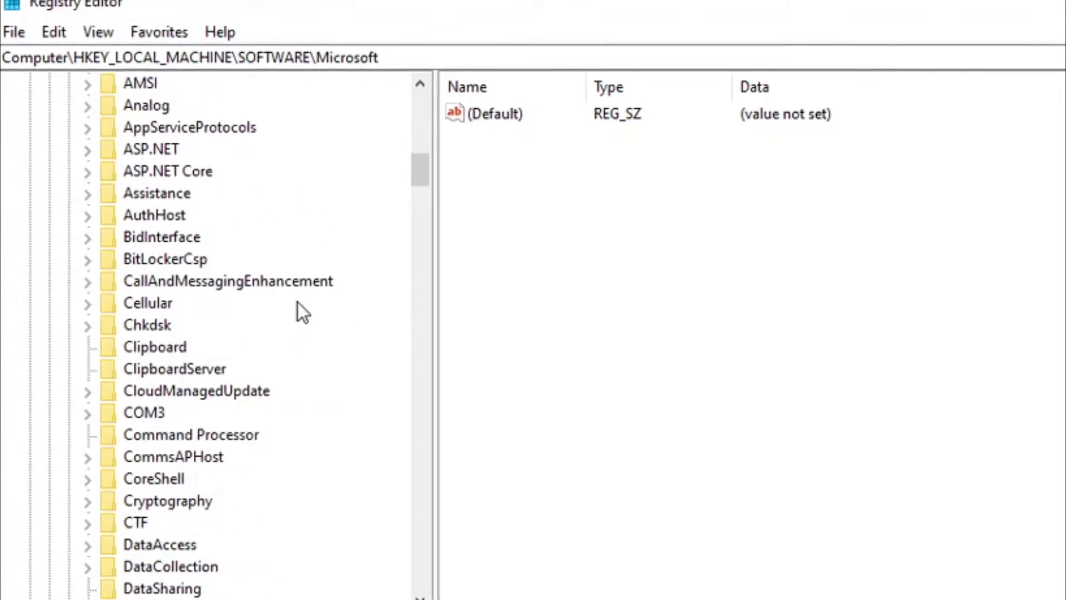
scroll(302, 312, "down", 2)
scroll(299, 306, "down", 9)
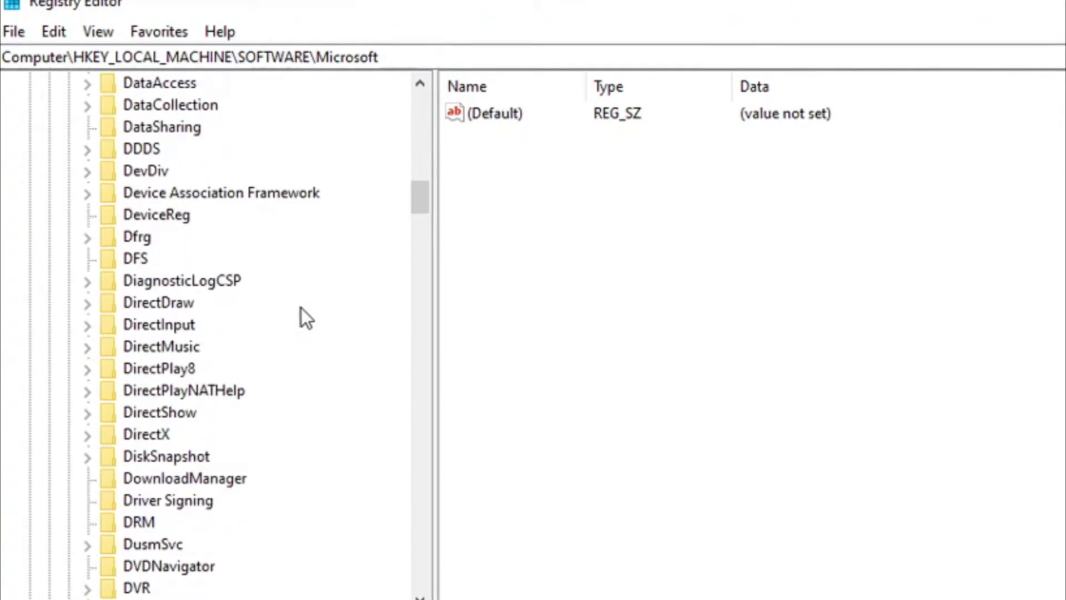
scroll(306, 322, "down", 18)
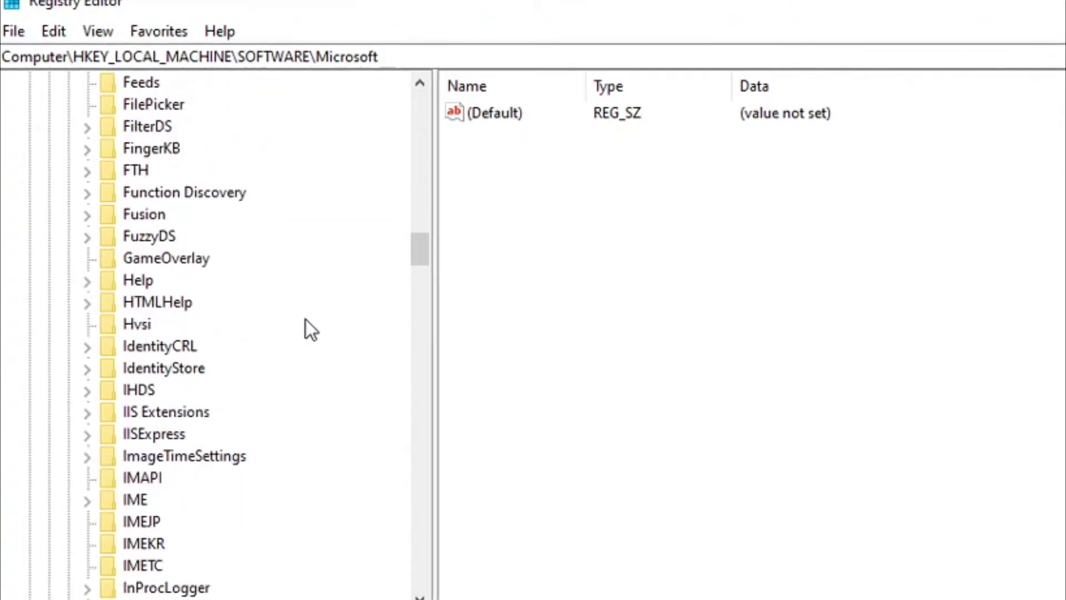
scroll(308, 322, "down", 20)
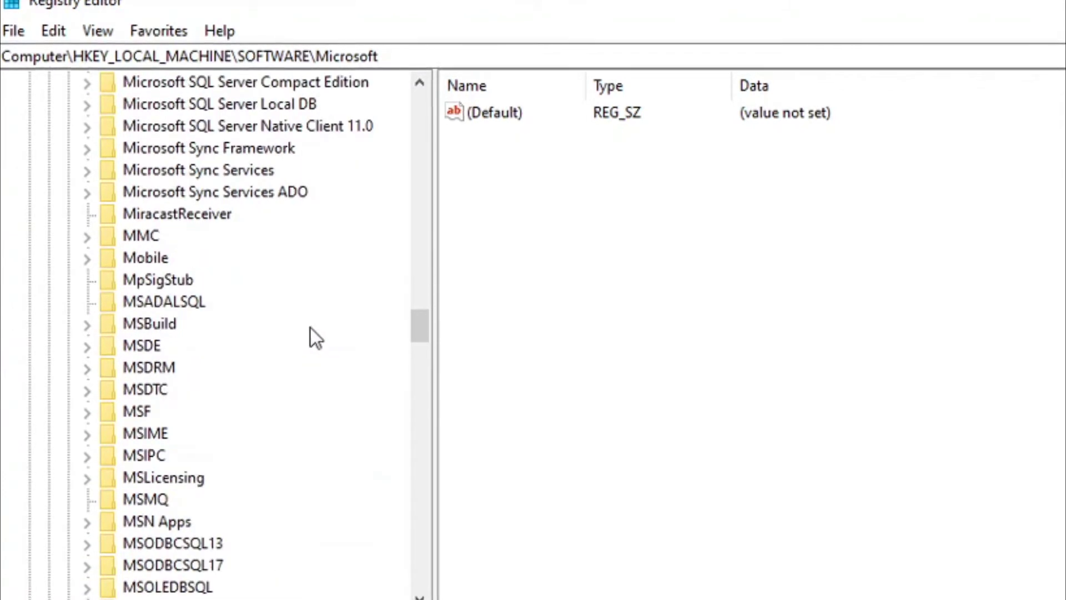
scroll(312, 331, "down", 5)
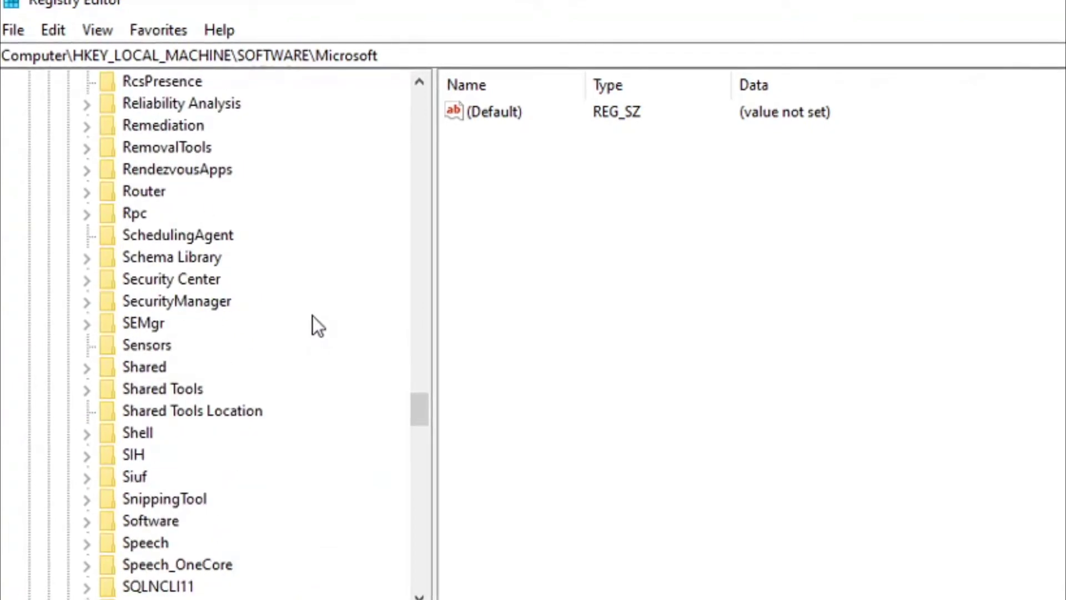
scroll(312, 315, "down", 4)
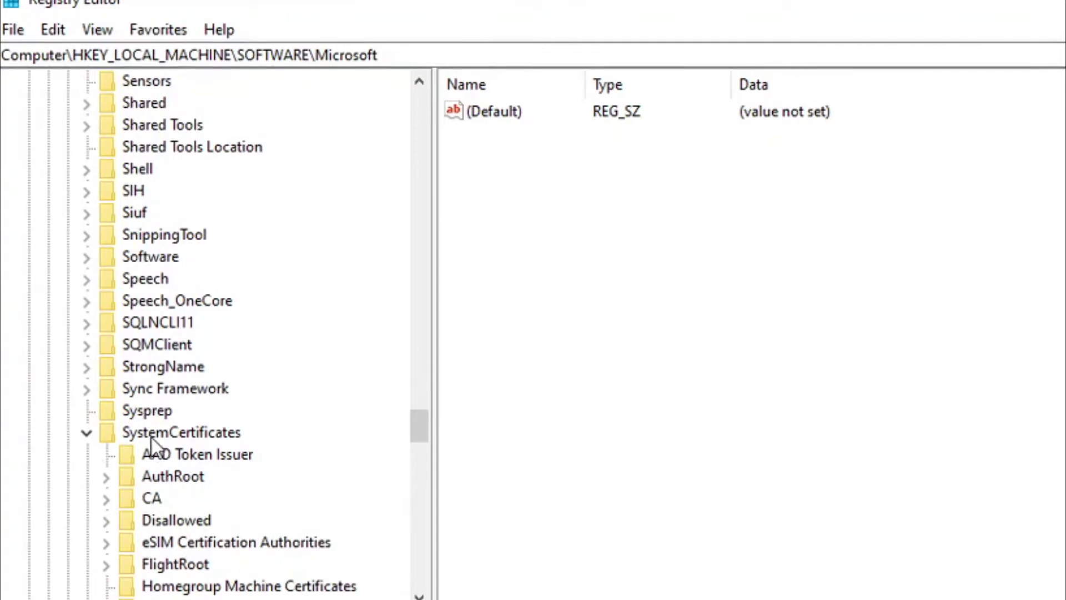
left_click(158, 433)
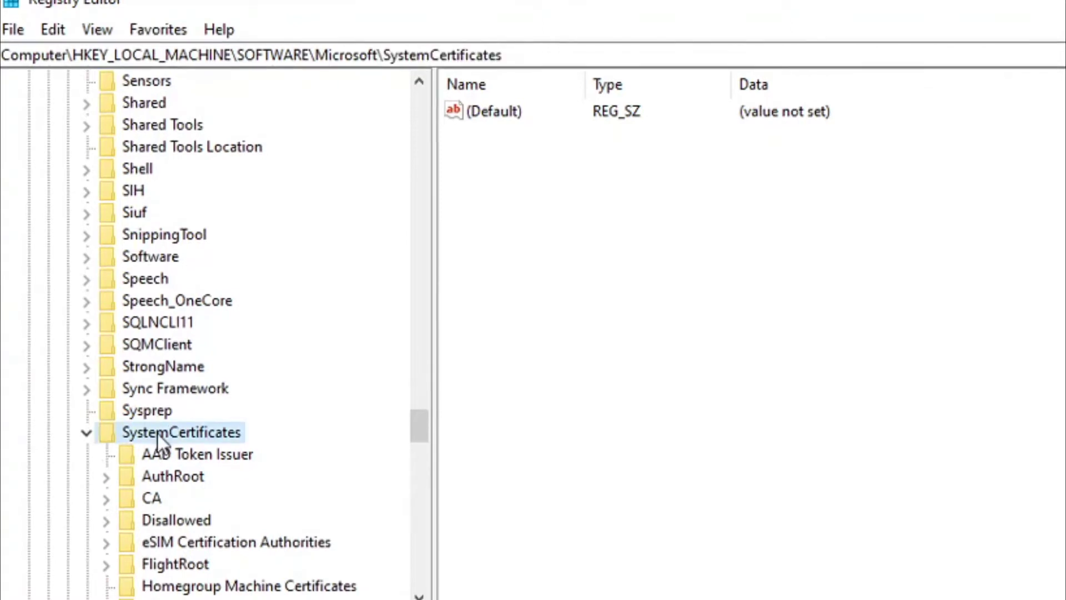
left_click(86, 433)
left_click(88, 433)
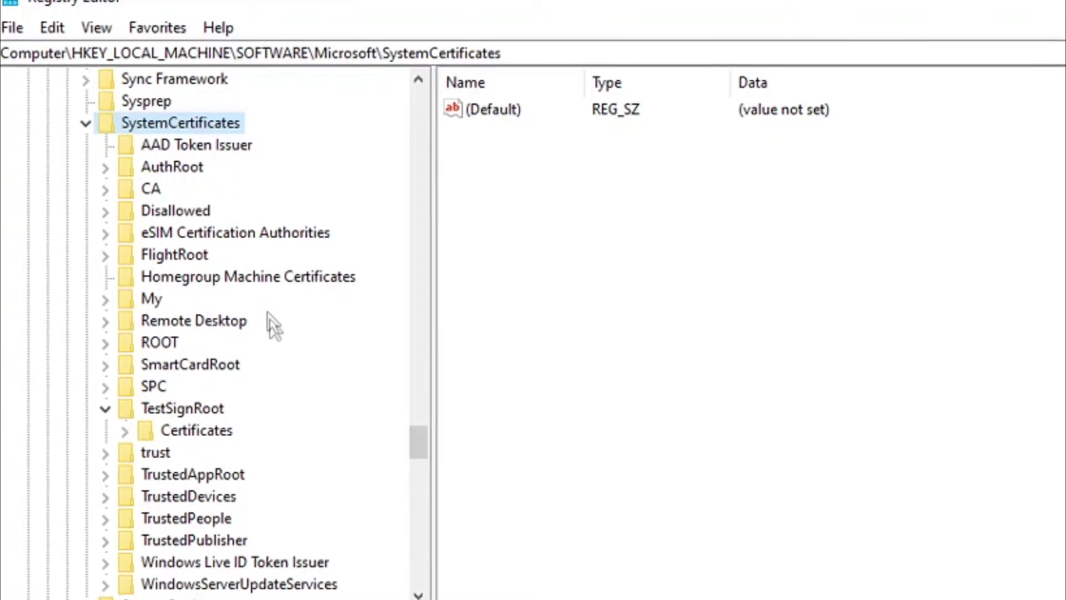
- Select the SPC key under SystemCertificates, view its subkeys and collapse it again
left_click(152, 389)
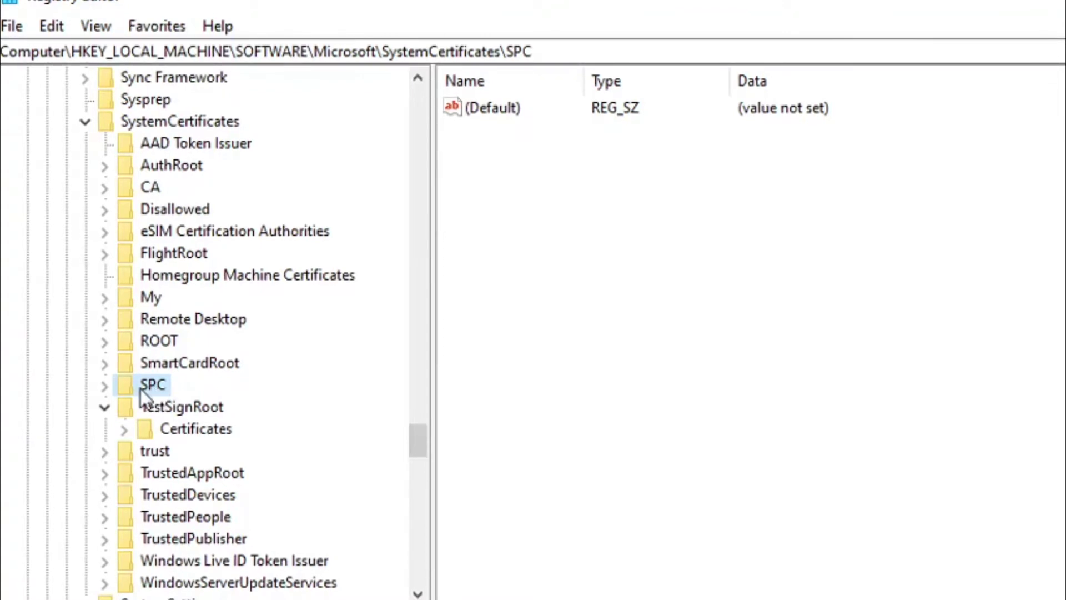
left_click(105, 388)
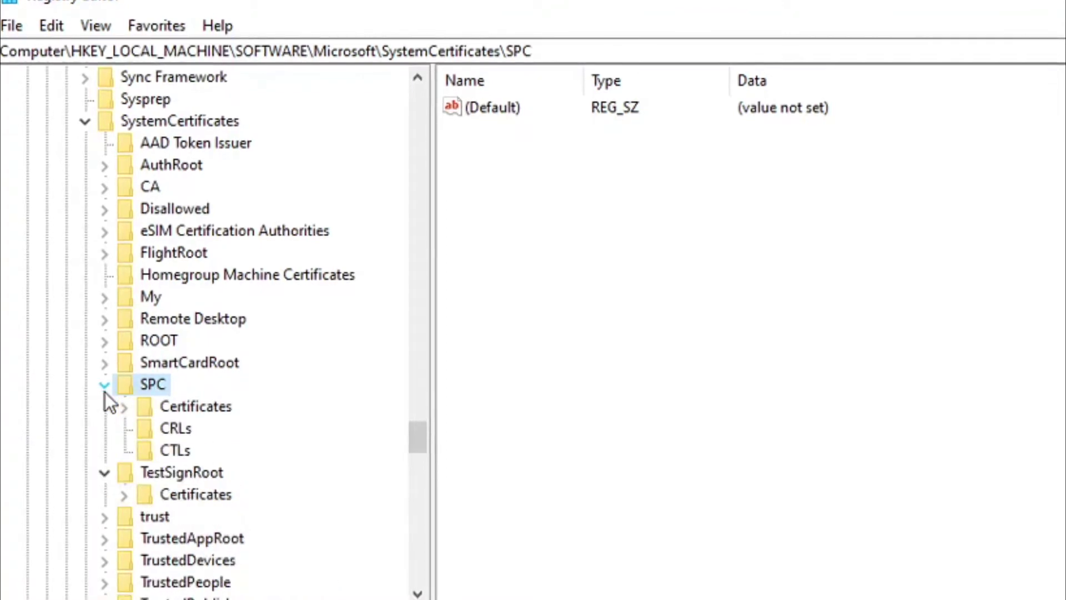
left_click(112, 385)
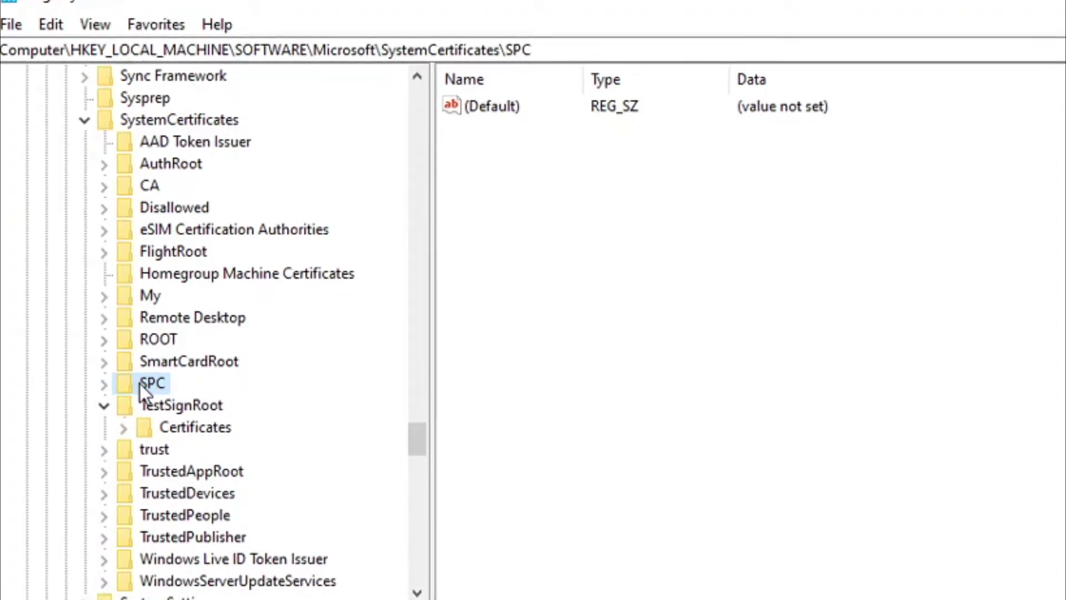
- Export the SPC key to the Documents folder as a registration file named SPC
key("Up")
left_click(148, 382)
right_click(148, 382)
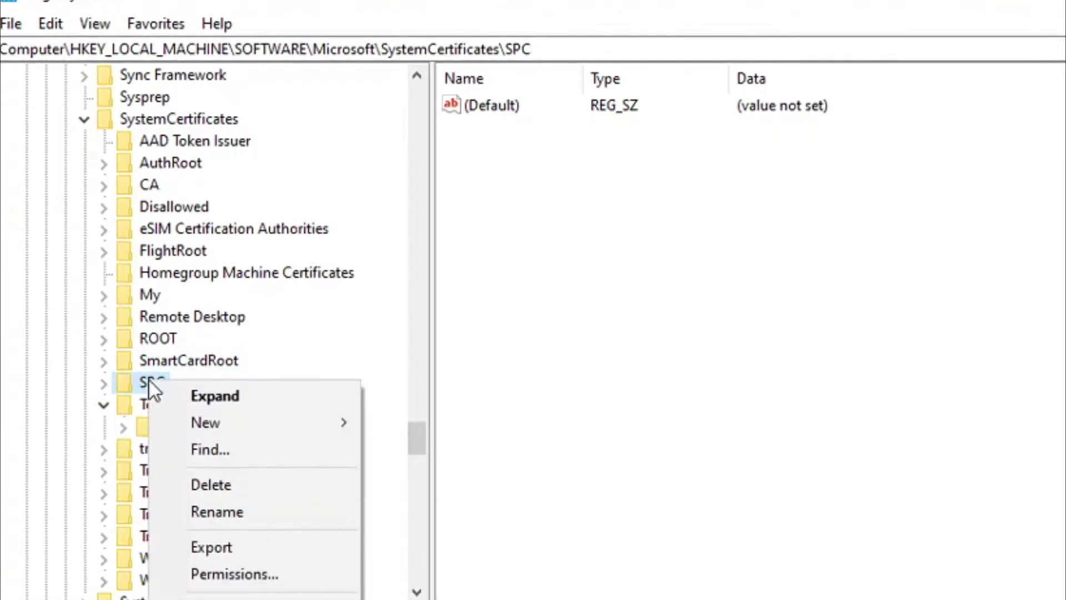
left_click(218, 549)
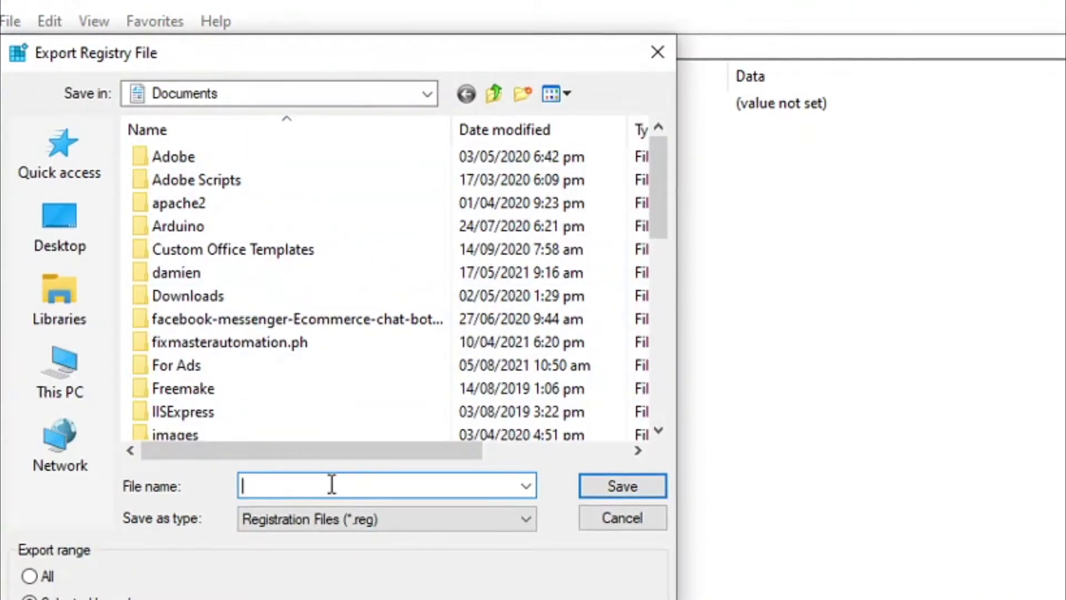
type("SPC")
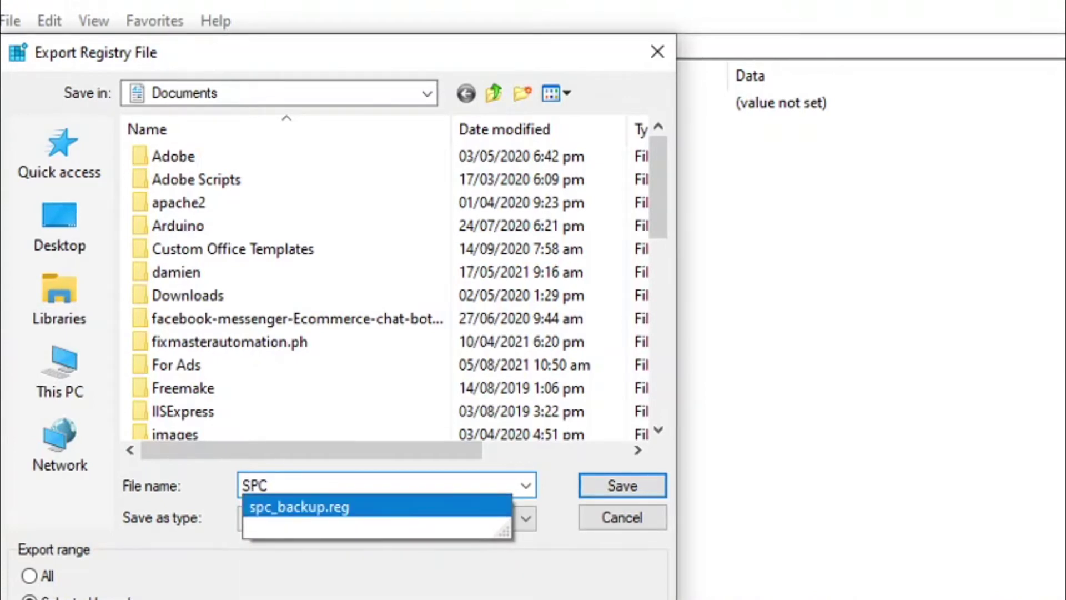
left_click(409, 588)
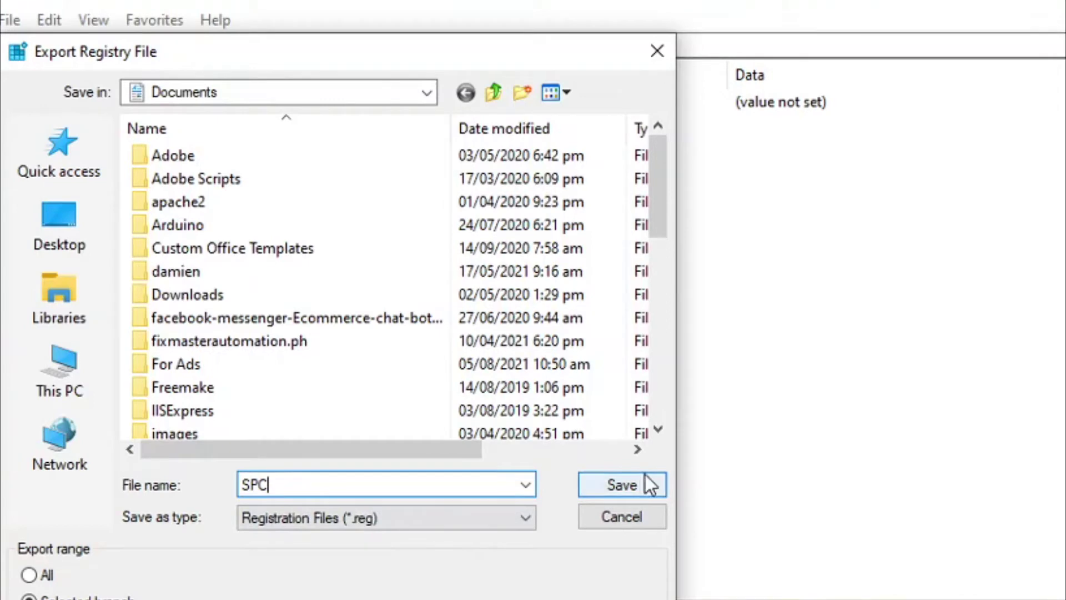
left_click(622, 485)
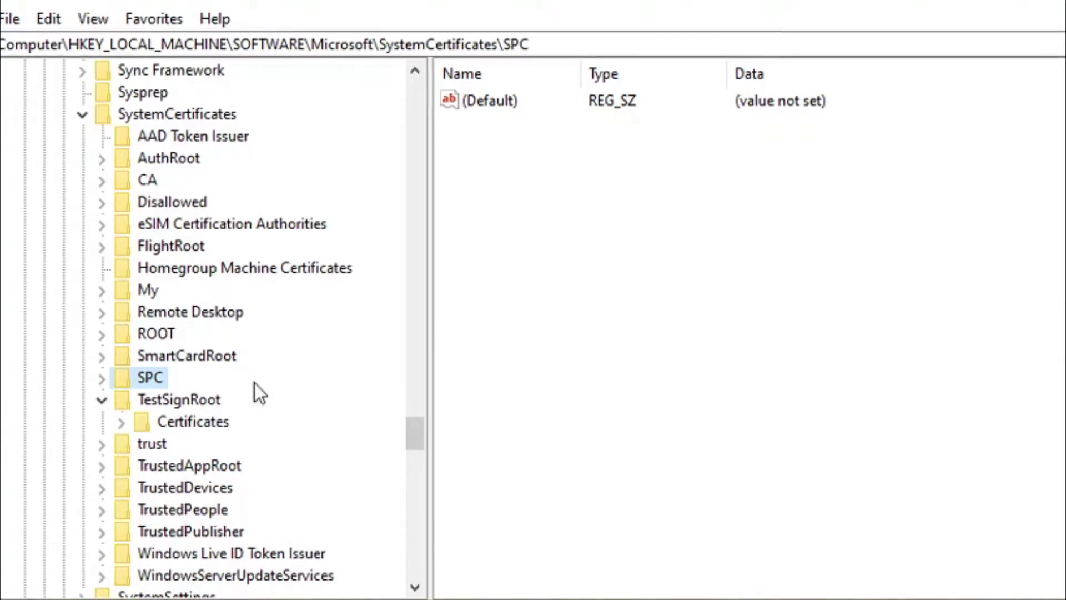
left_click(175, 355)
left_click(141, 383)
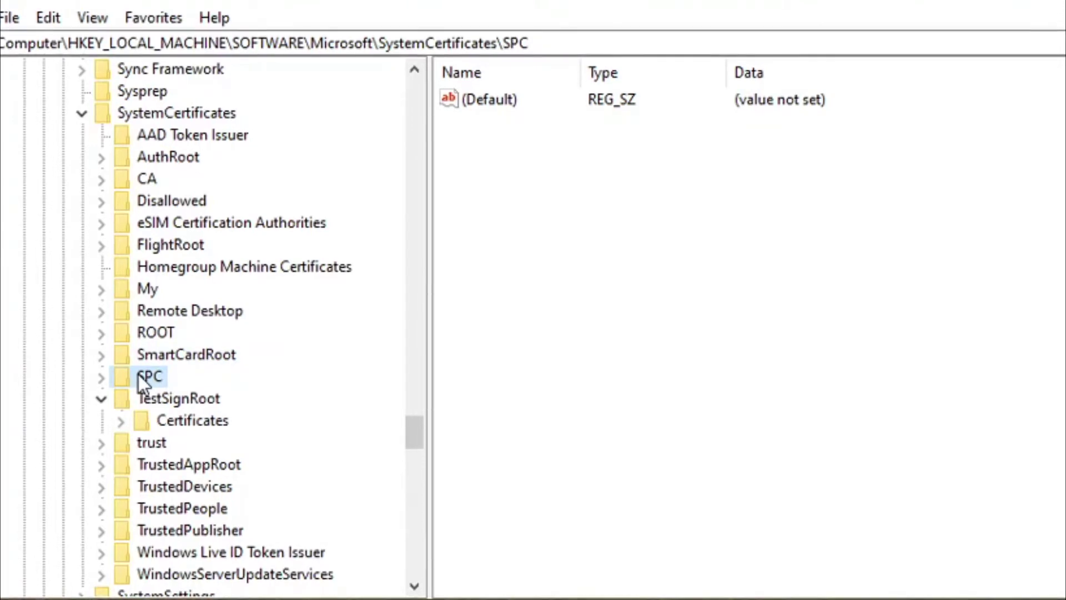
right_click(138, 375)
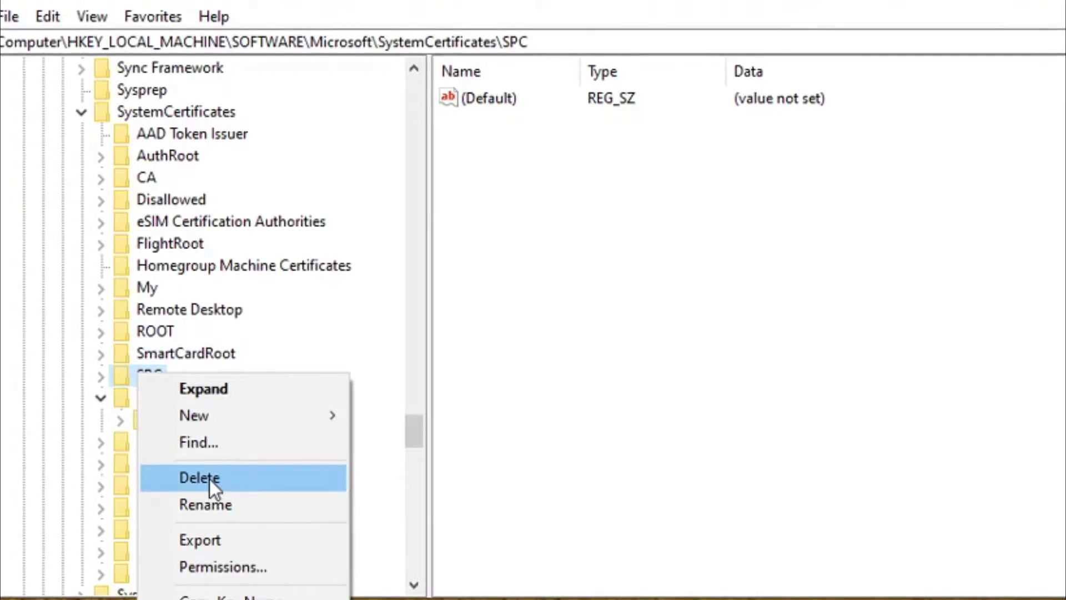
left_click(738, 391)
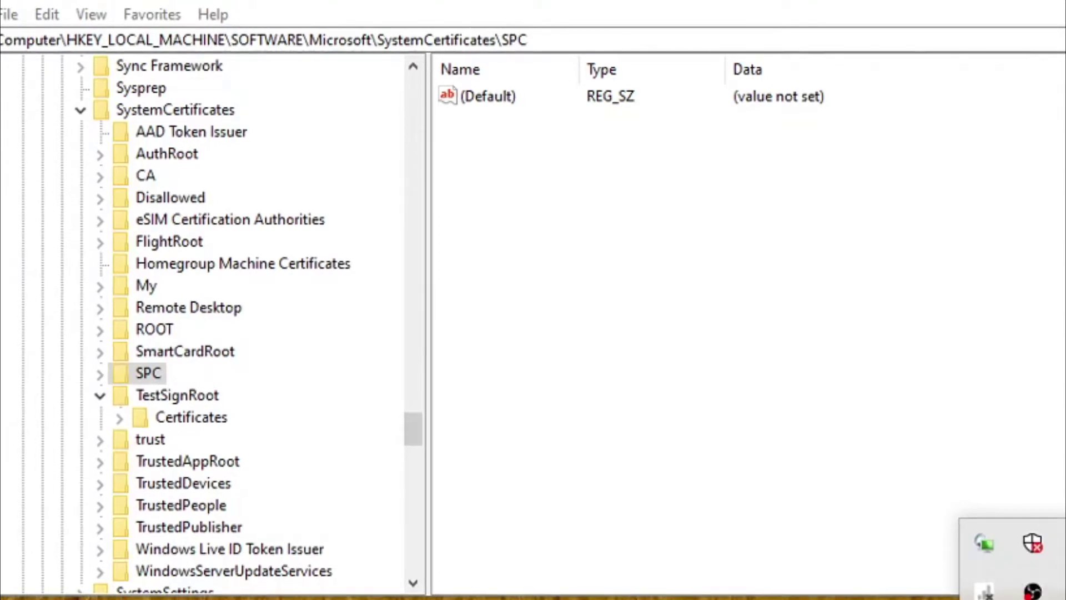
left_click(198, 352)
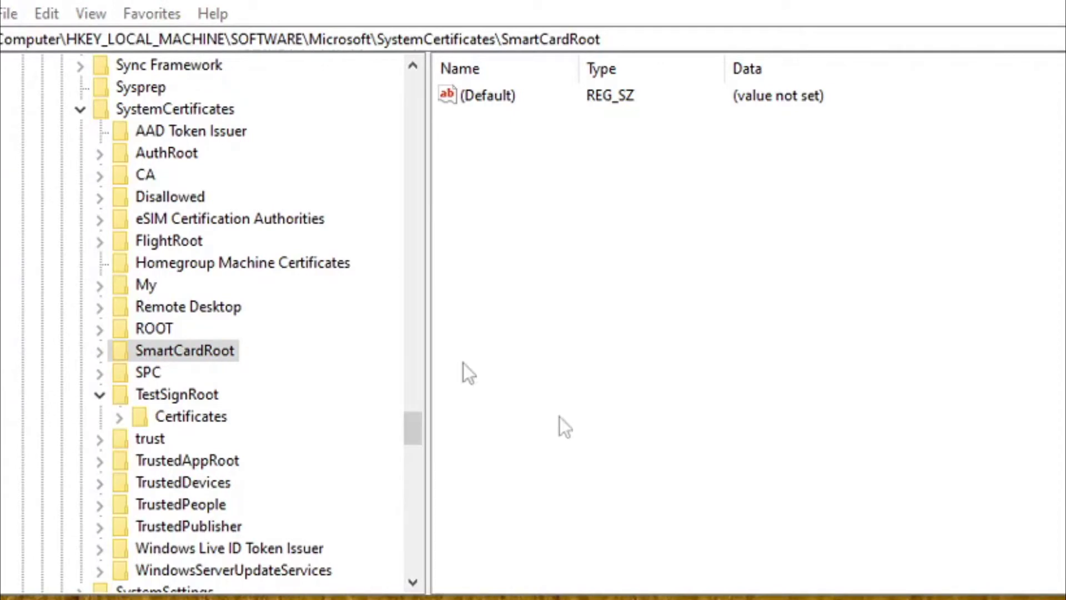
left_click(141, 375)
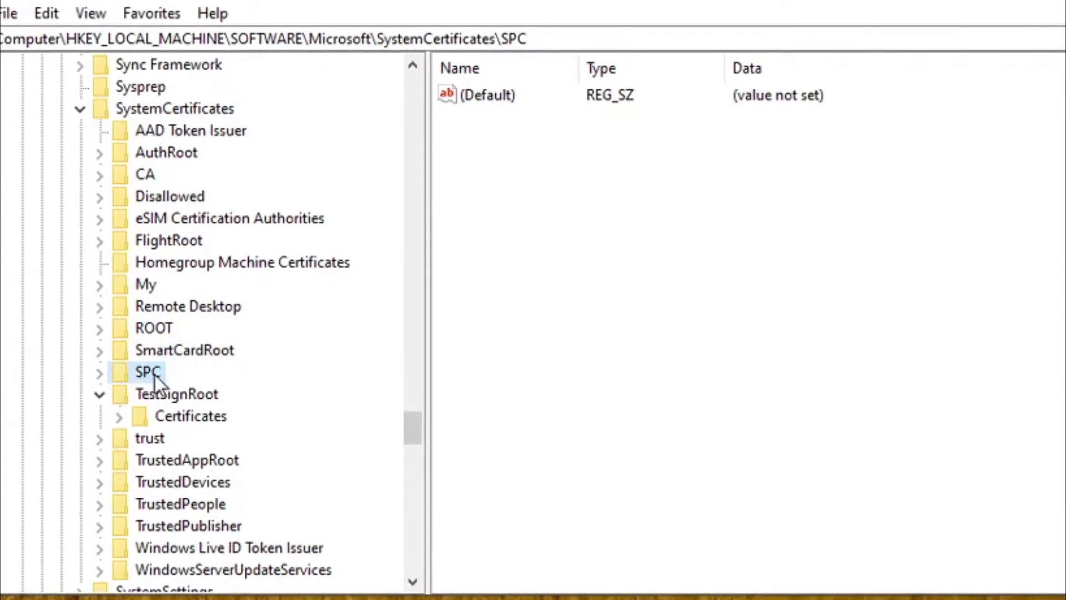
left_click(144, 351)
- Permanently delete the SPC key under SystemCertificates with all its subkeys and close the Registry Editor
left_click(146, 375)
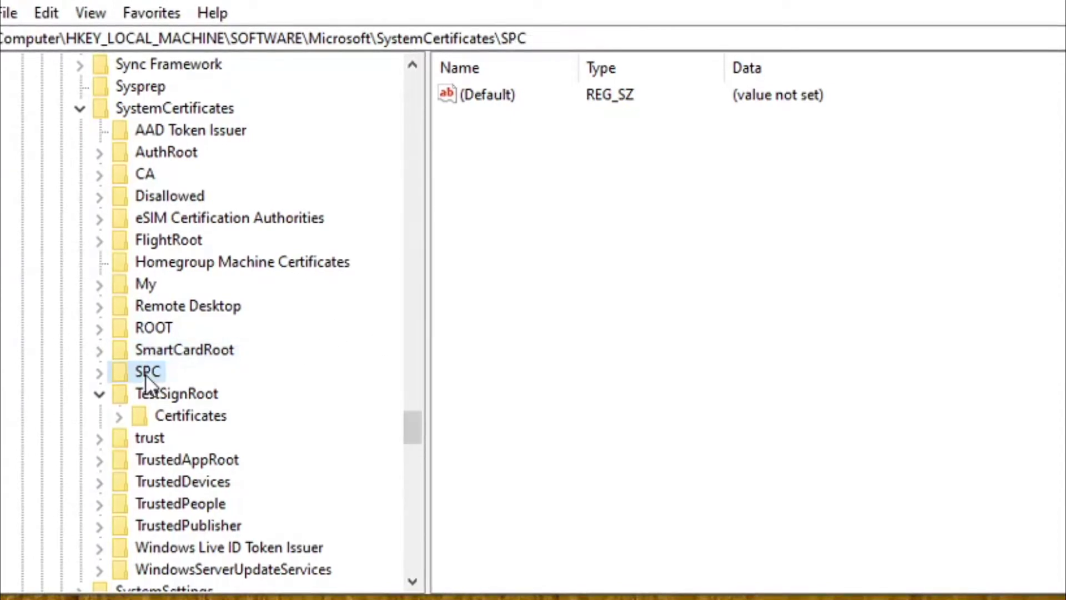
right_click(145, 375)
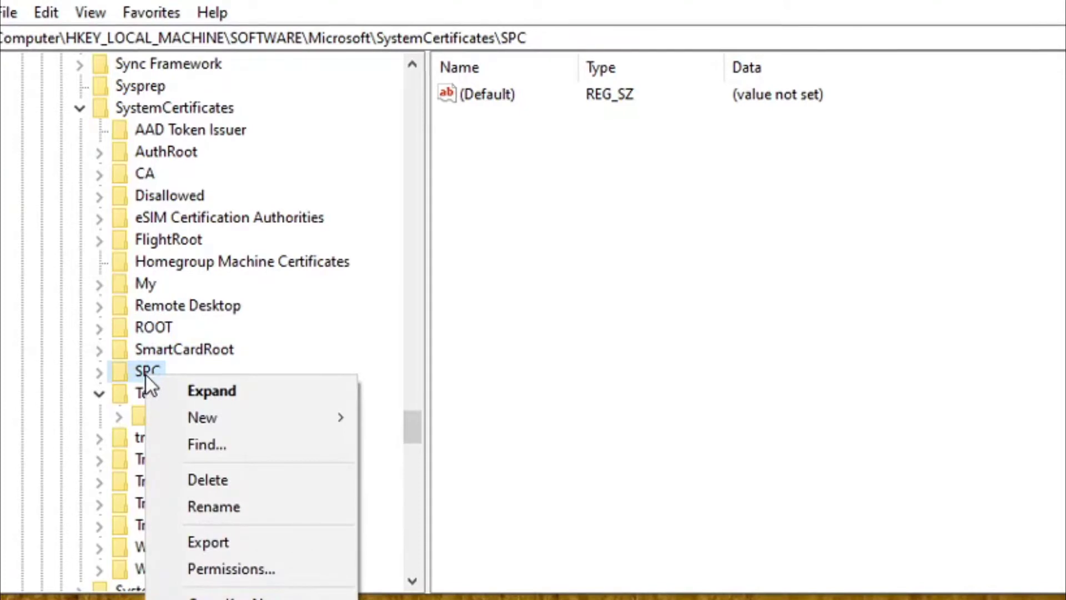
left_click(214, 485)
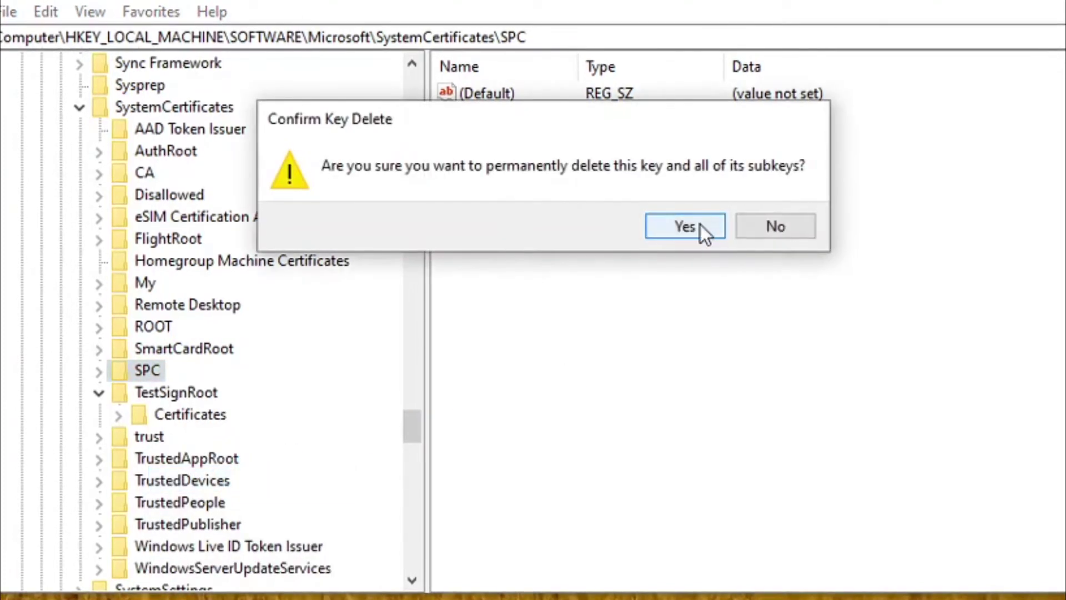
left_click(700, 225)
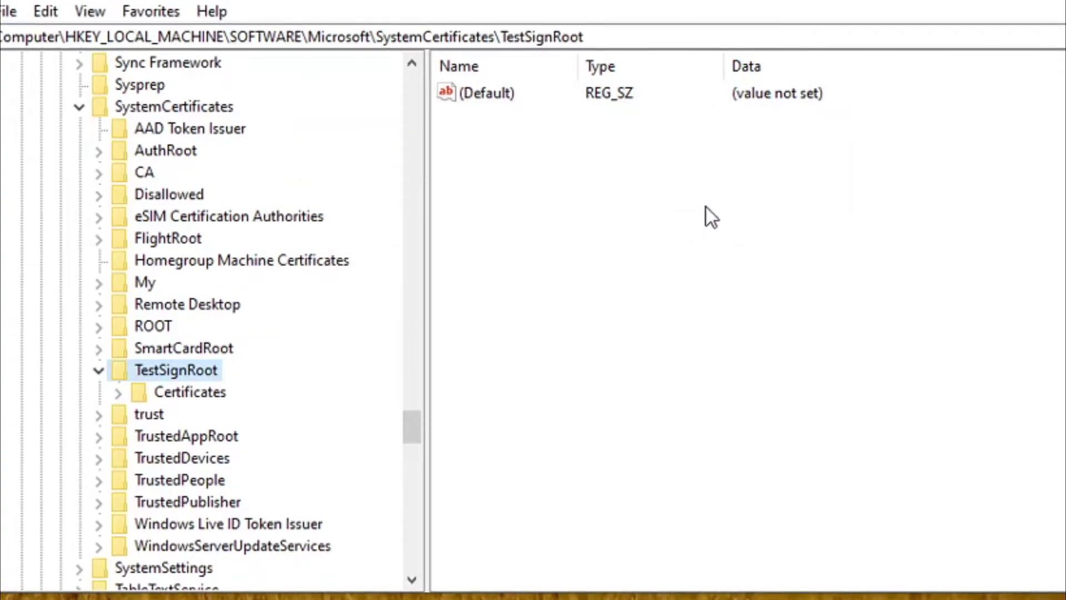
left_click(1049, 45)
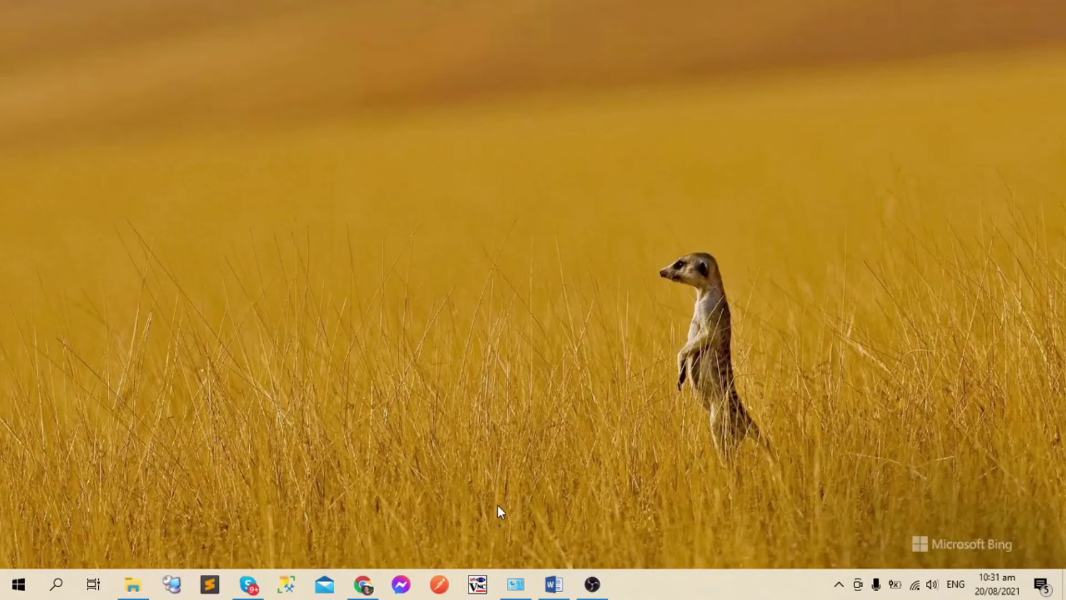
- Find Kaspersky Endpoint Security for Windows among the installed programs in the Control Panel and close the window
left_click(516, 583)
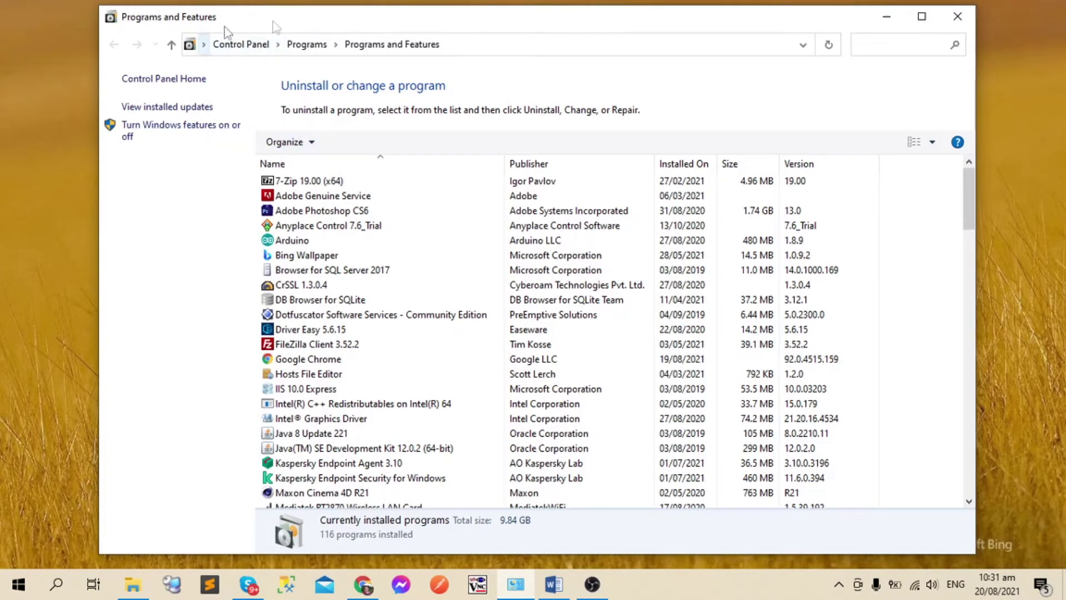
left_click(242, 46)
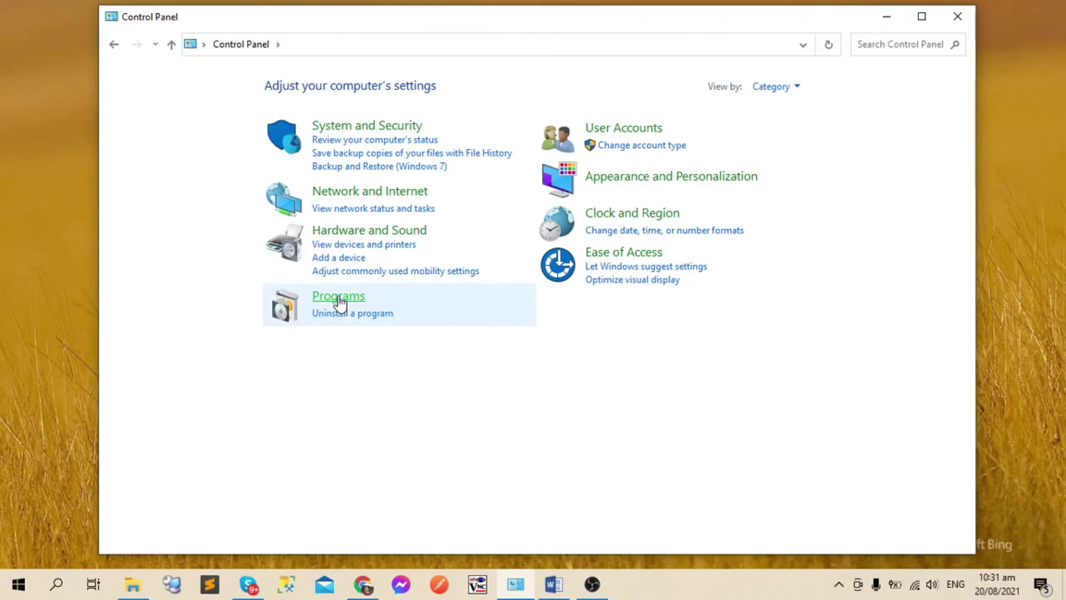
left_click(343, 315)
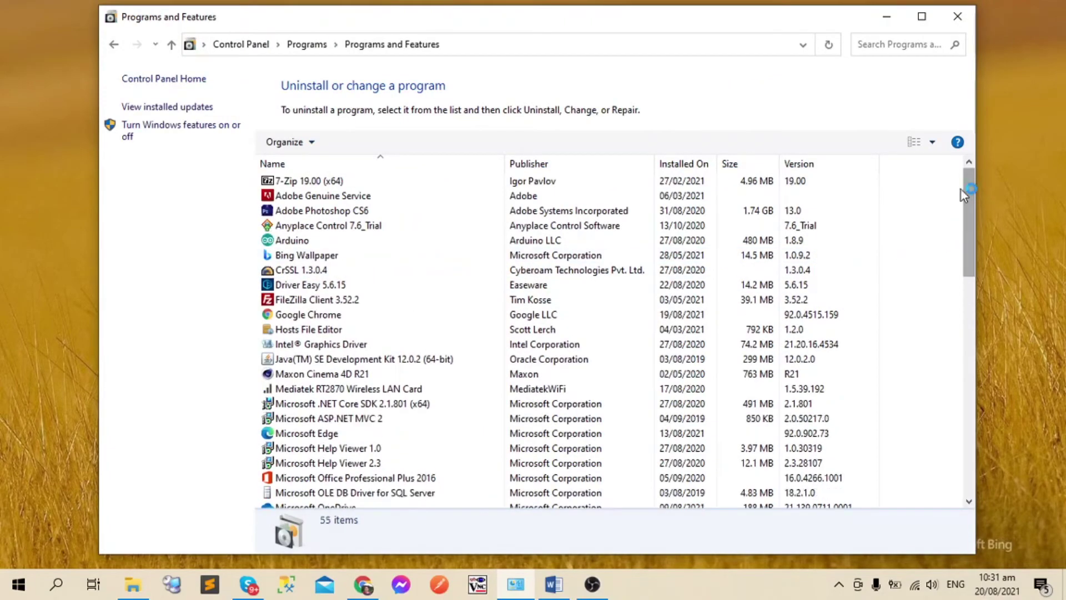
left_click_drag(968, 191, 960, 226)
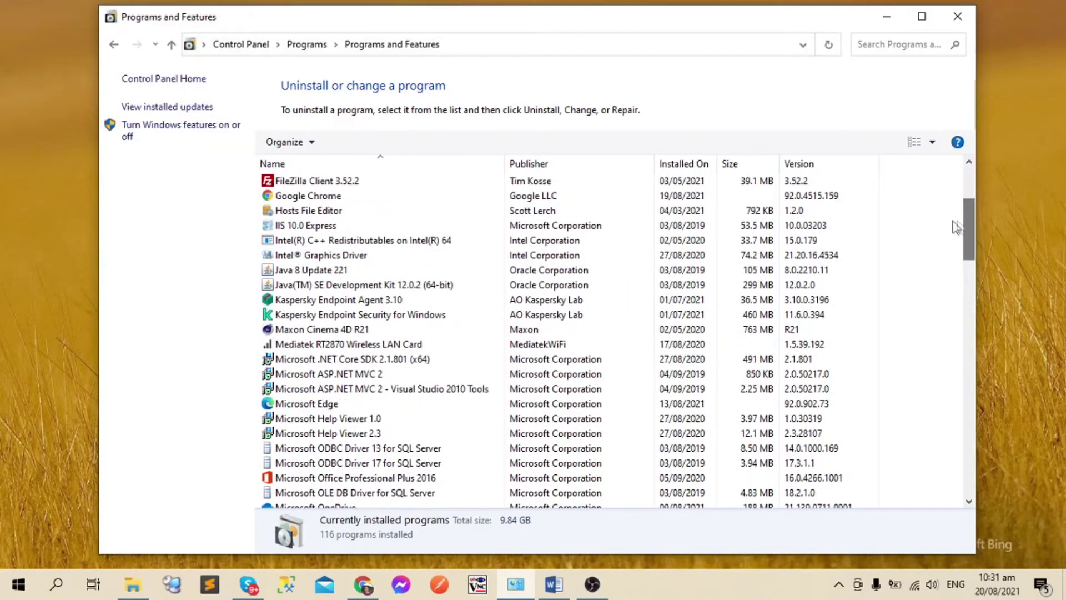
left_click(351, 315)
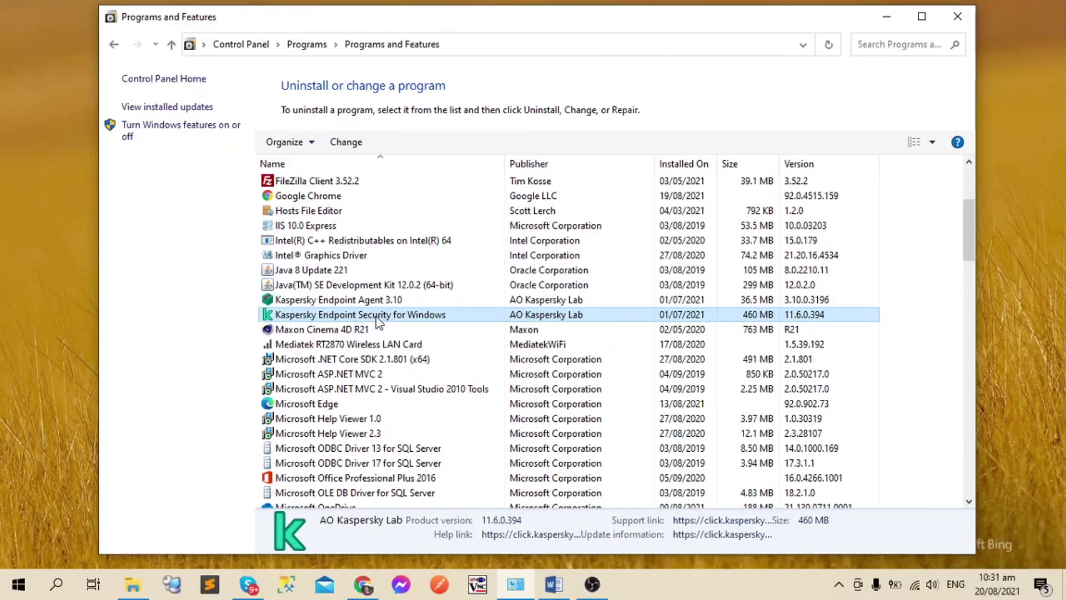
left_click(954, 16)
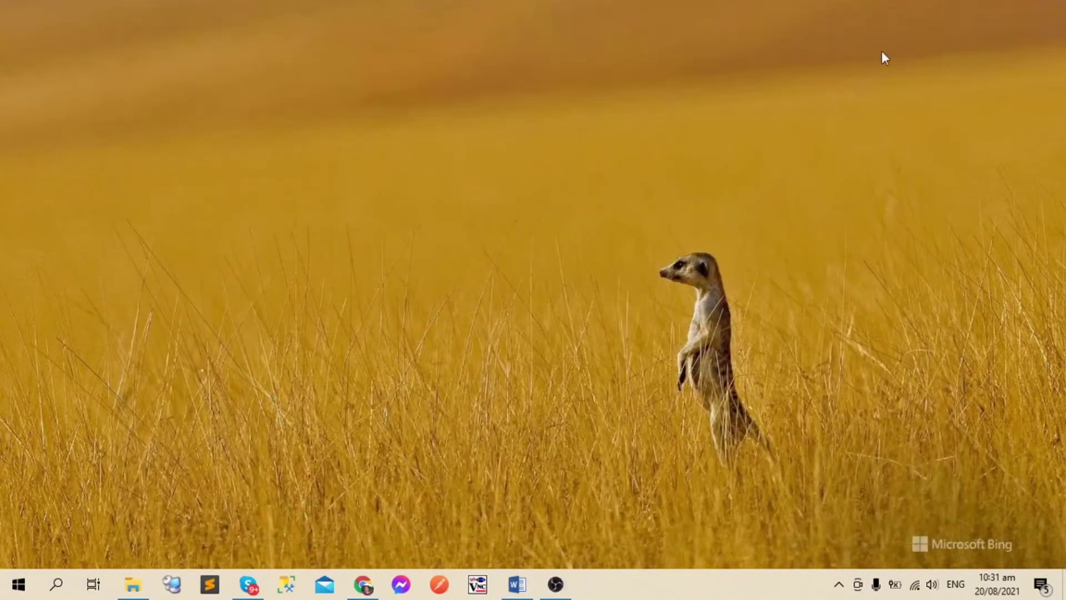
- Switch to File Explorer, return to the kaspersky_endpoint folder and select the kavremvr application
left_click(132, 584)
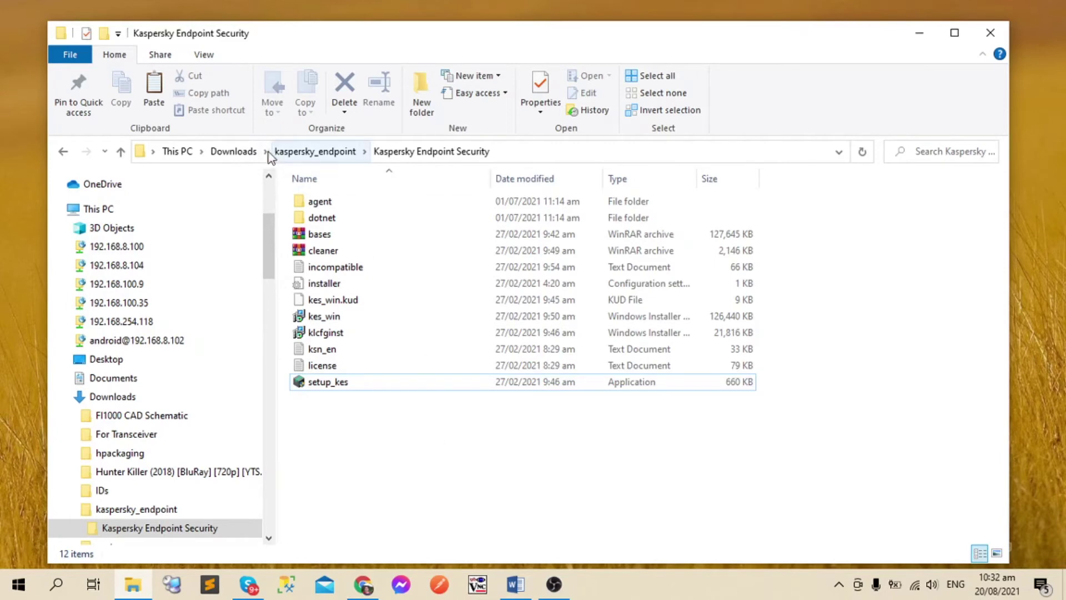
left_click(63, 152)
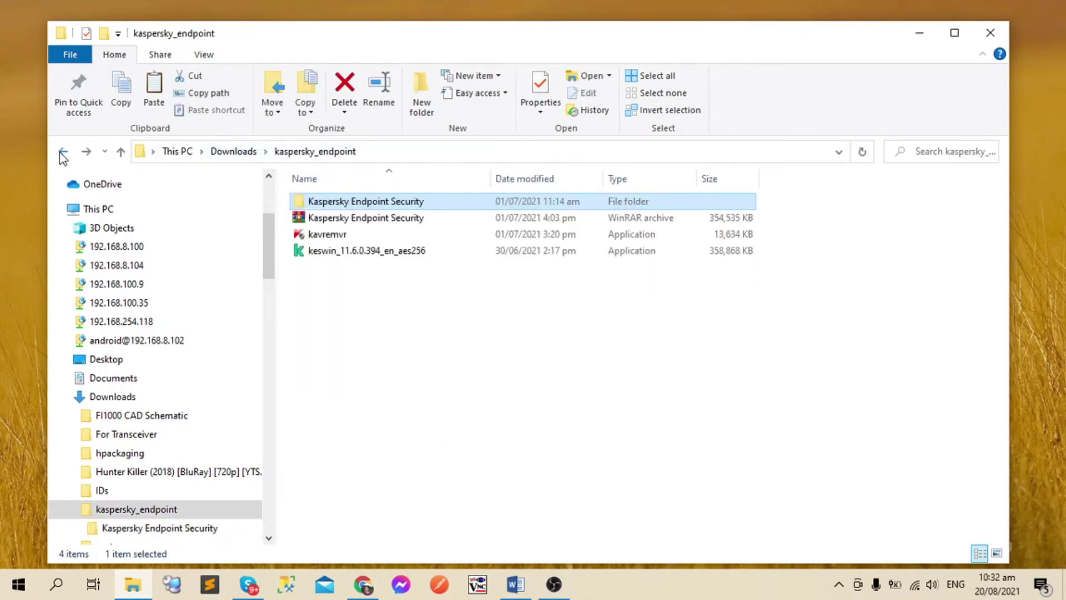
left_click(315, 235)
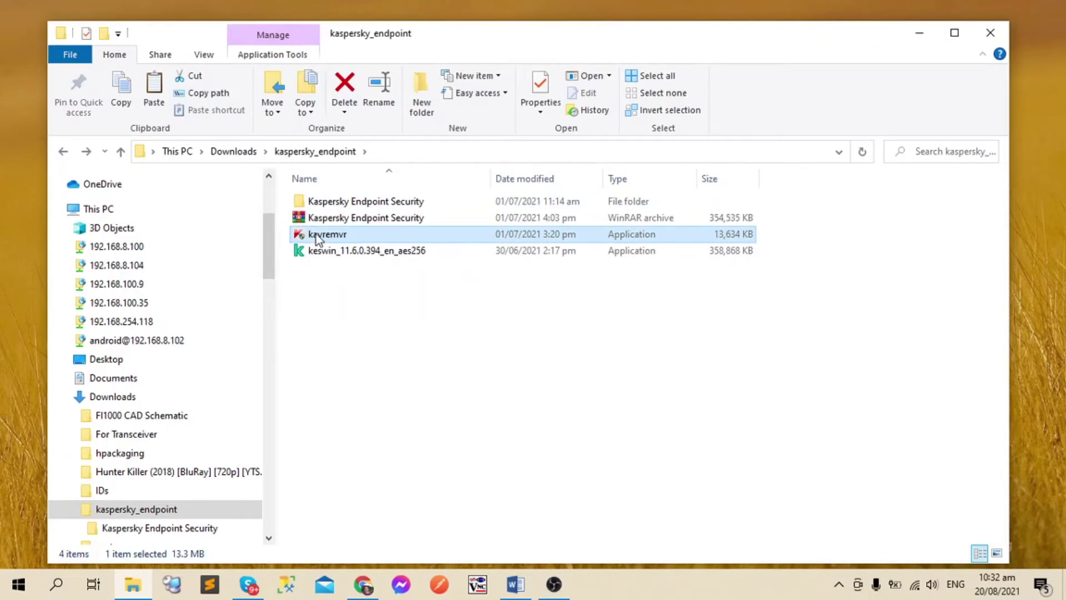
- Examine the kavremvr and keswin_11.6.0.394_en_aes256 files and check the hidden notification icons for Kaspersky Endpoint Security
mouse_move(326, 236)
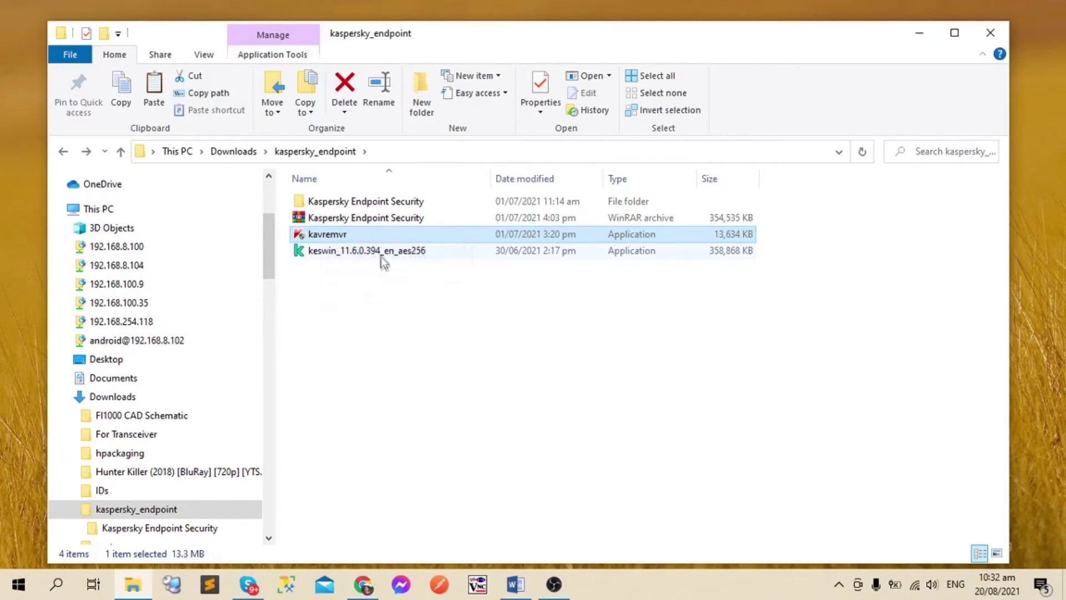
left_click(389, 251)
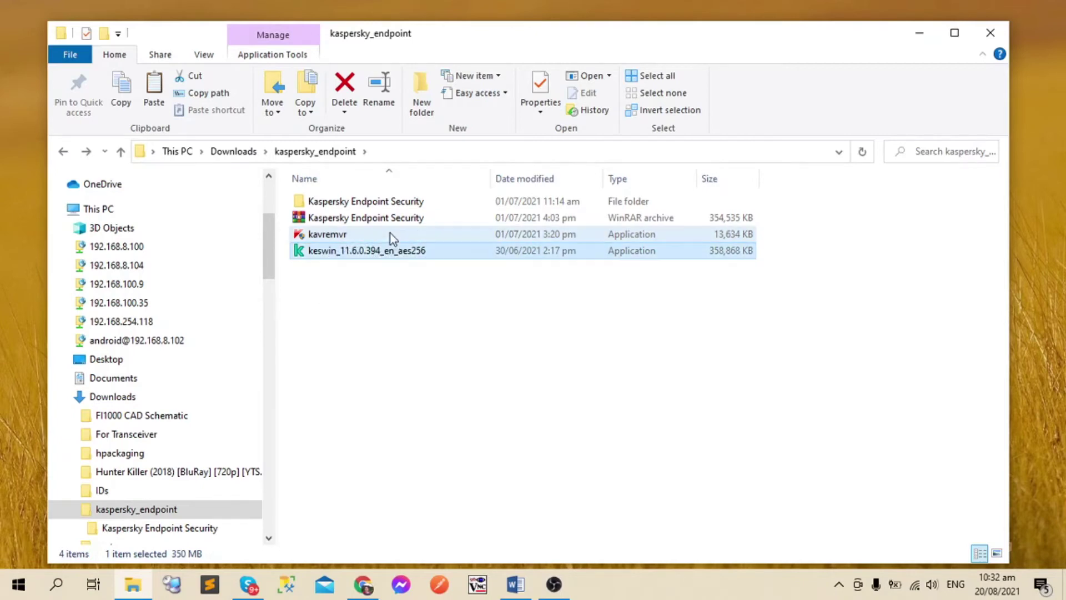
left_click(390, 234)
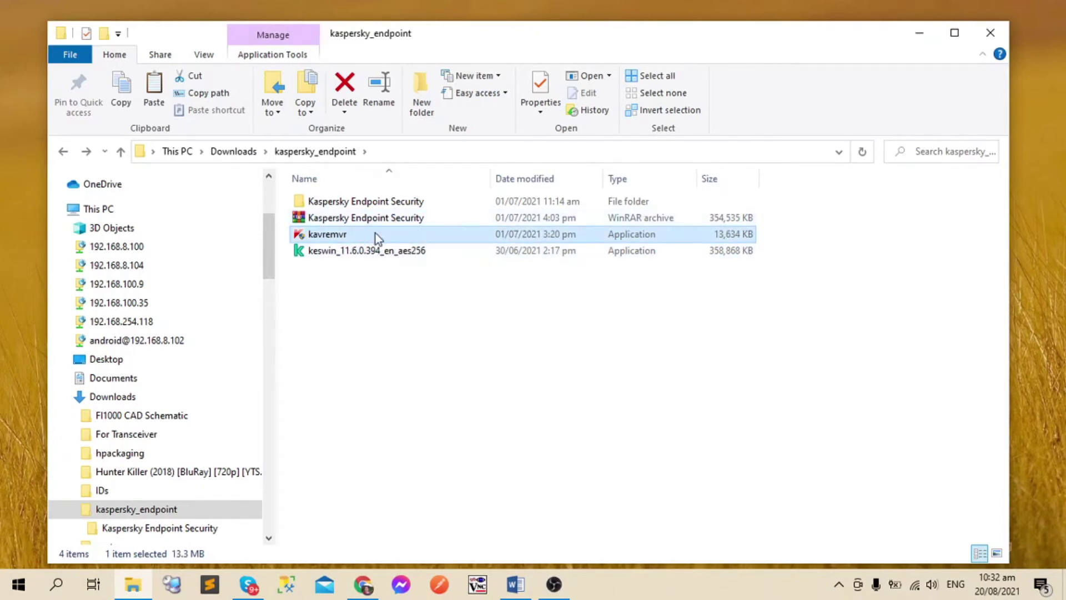
mouse_move(376, 233)
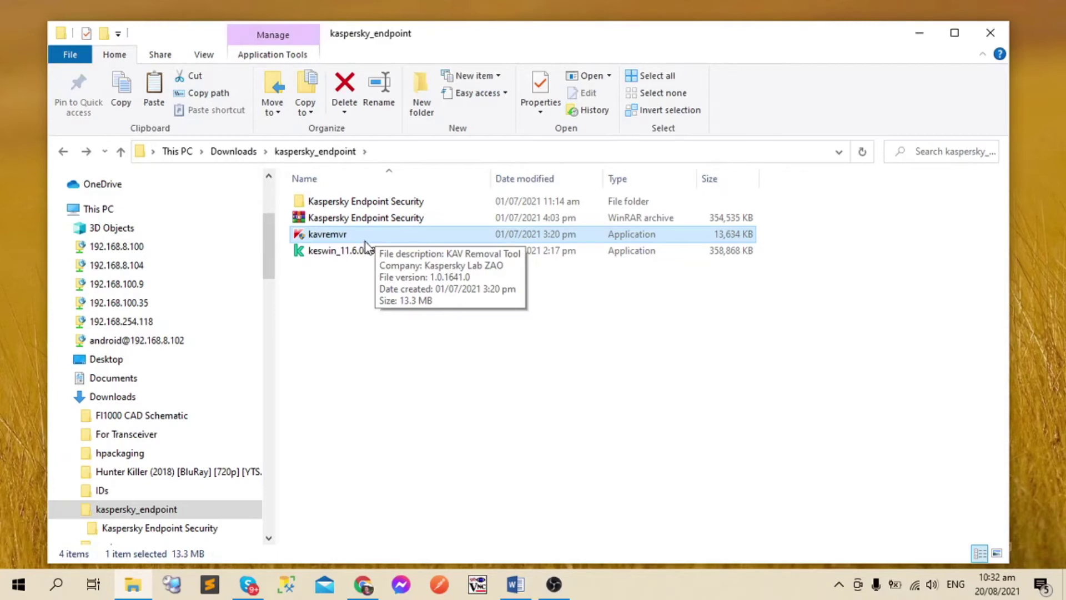
left_click(367, 249)
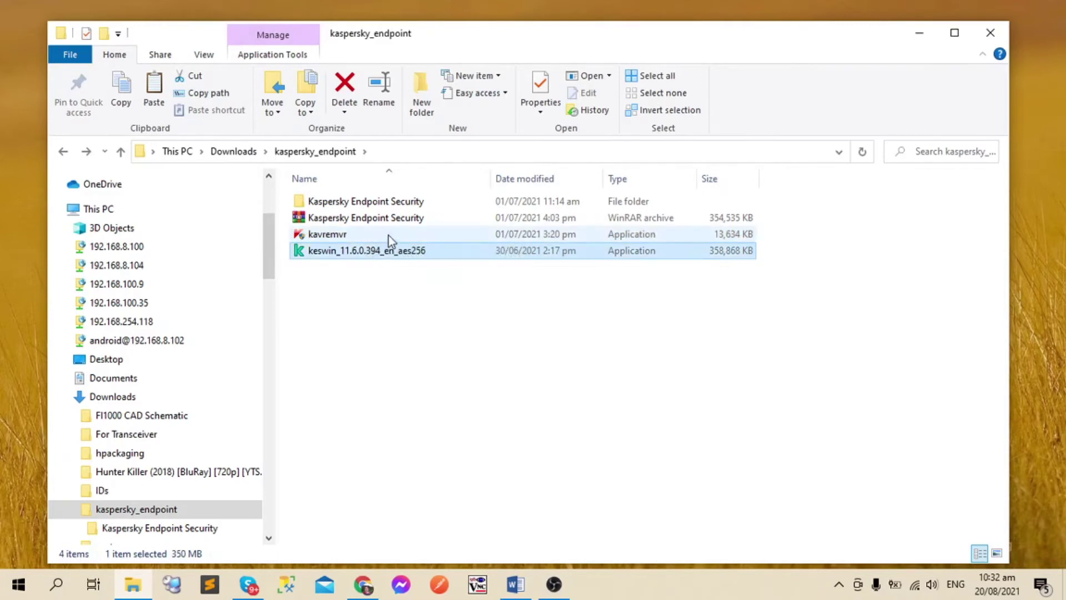
left_click(389, 235)
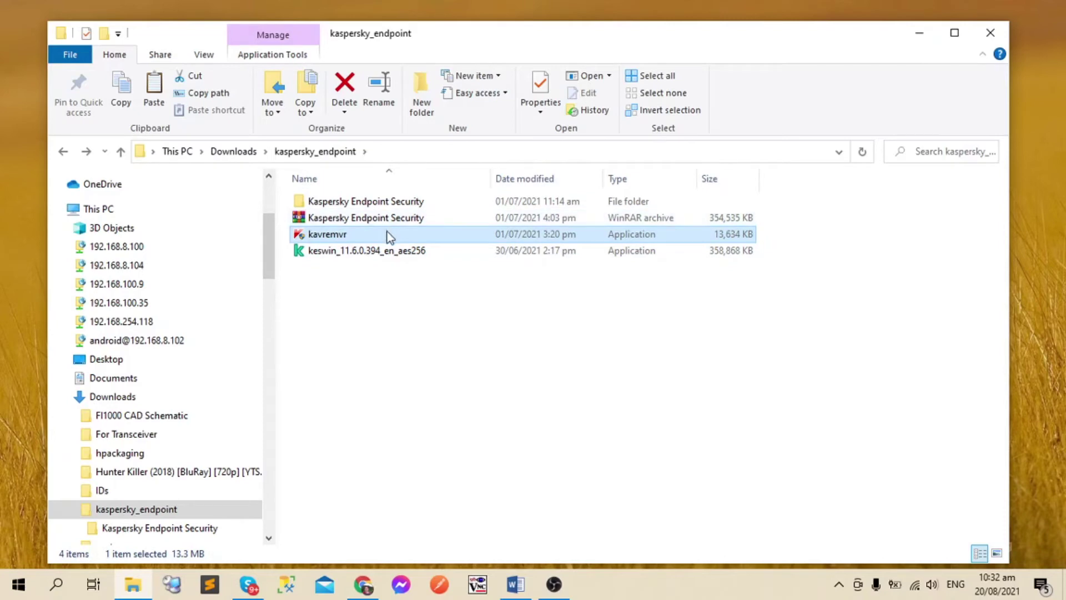
mouse_move(389, 236)
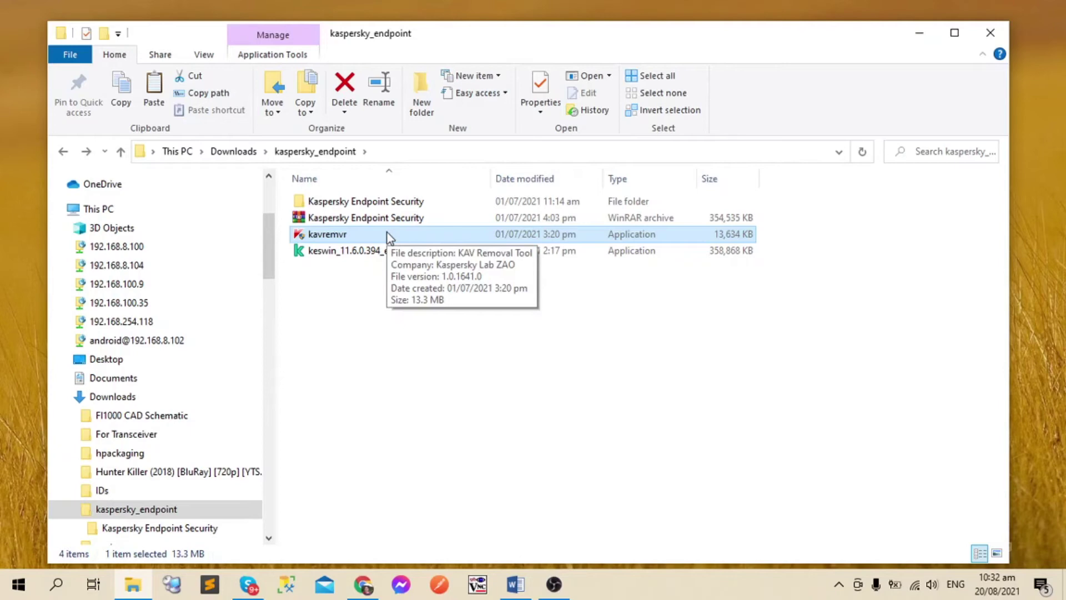
left_click(838, 584)
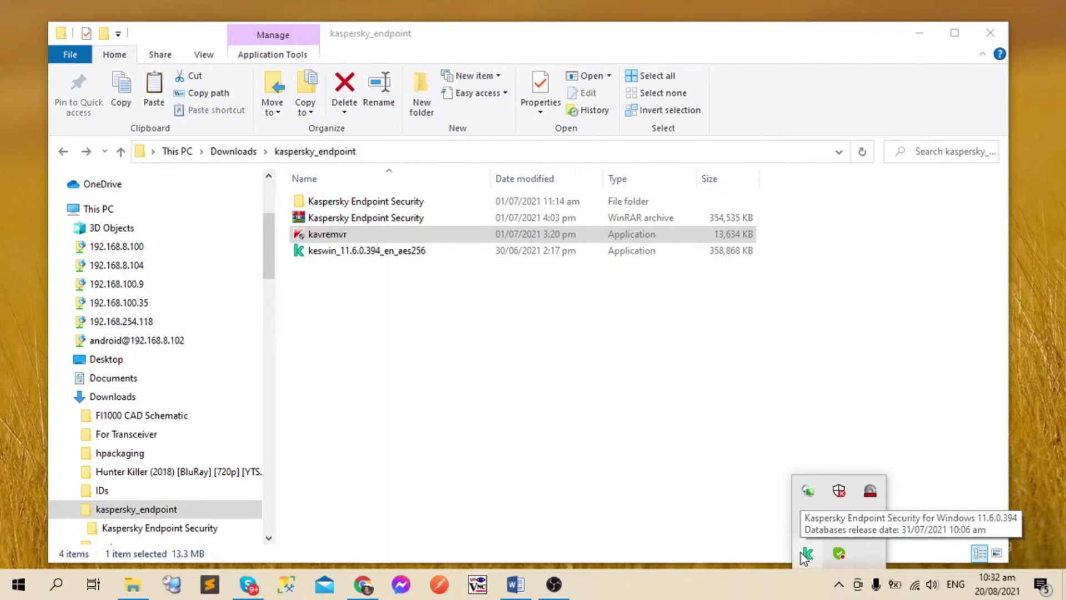
- Run the kavremvr removal tool and accept its End User License Agreement
left_click(391, 235)
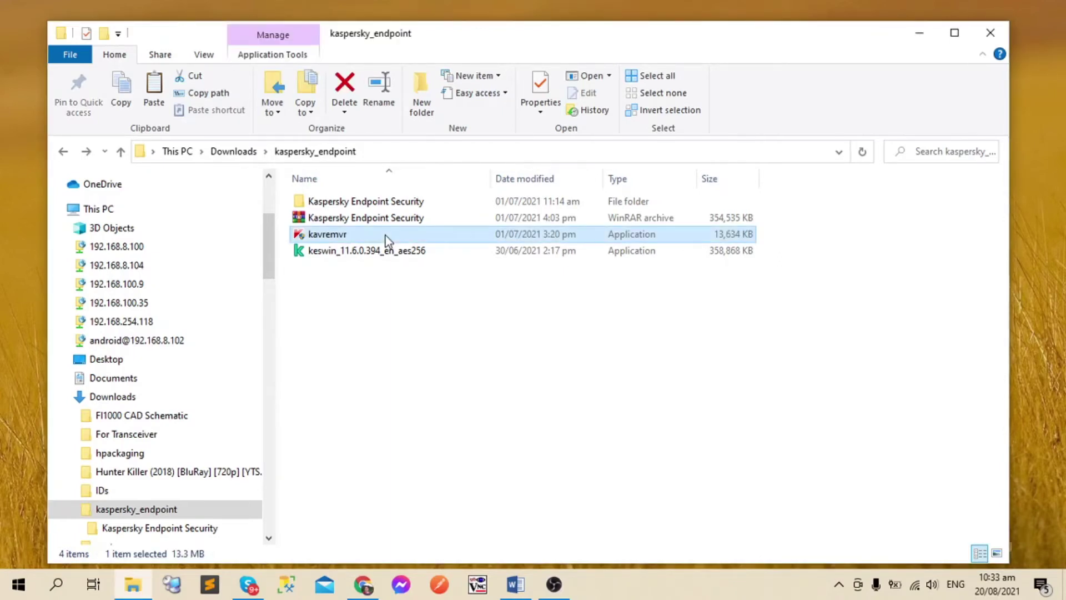
double_click(385, 236)
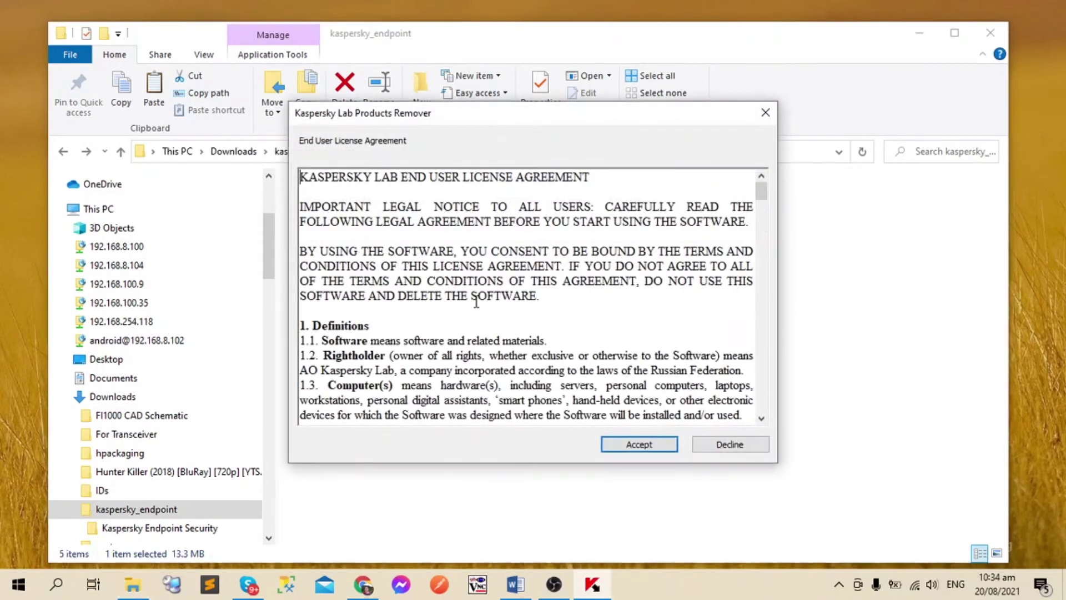
left_click(648, 443)
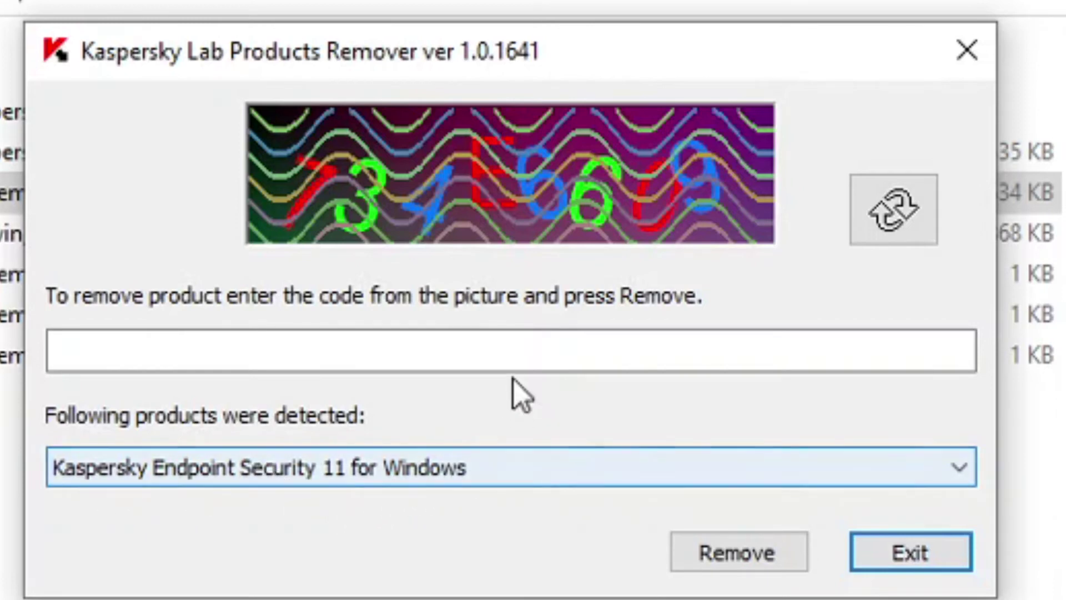
- Enter the verification code from the picture and remove Kaspersky Endpoint Security 11 for Windows
left_click(516, 350)
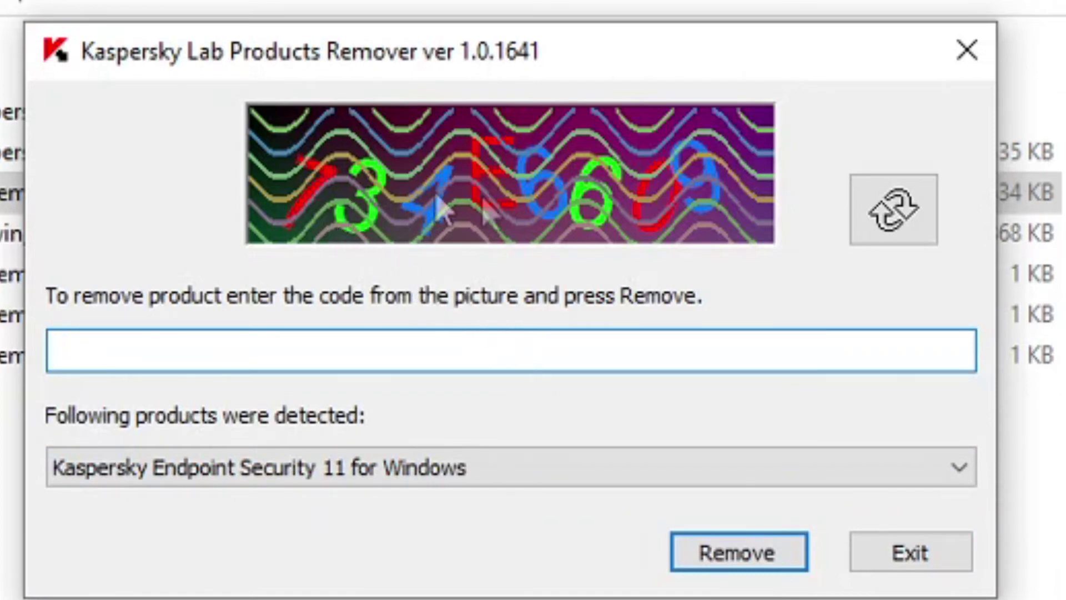
type("734")
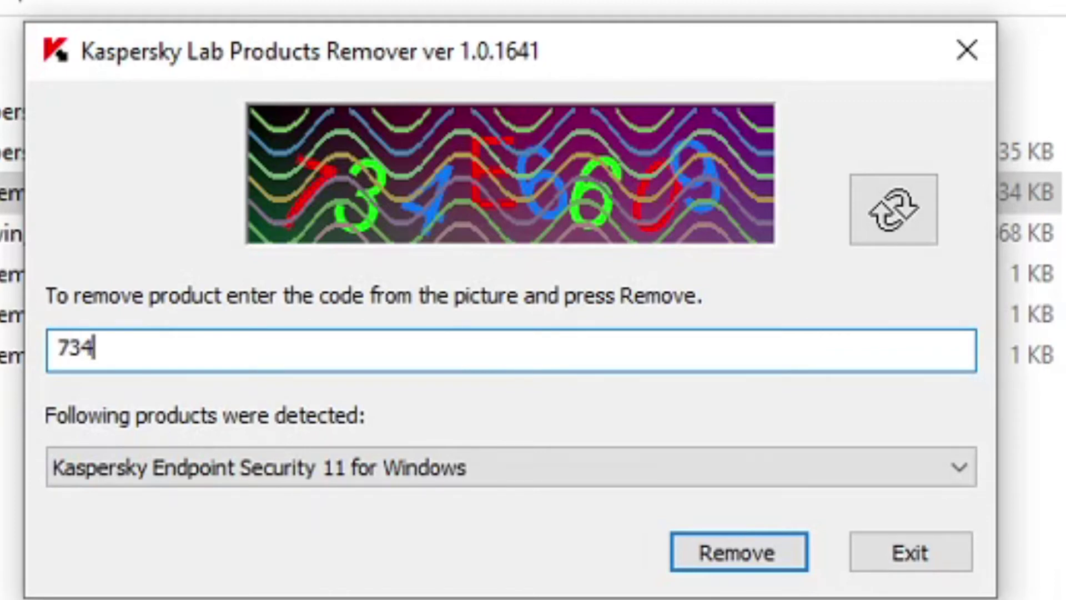
type("E6609")
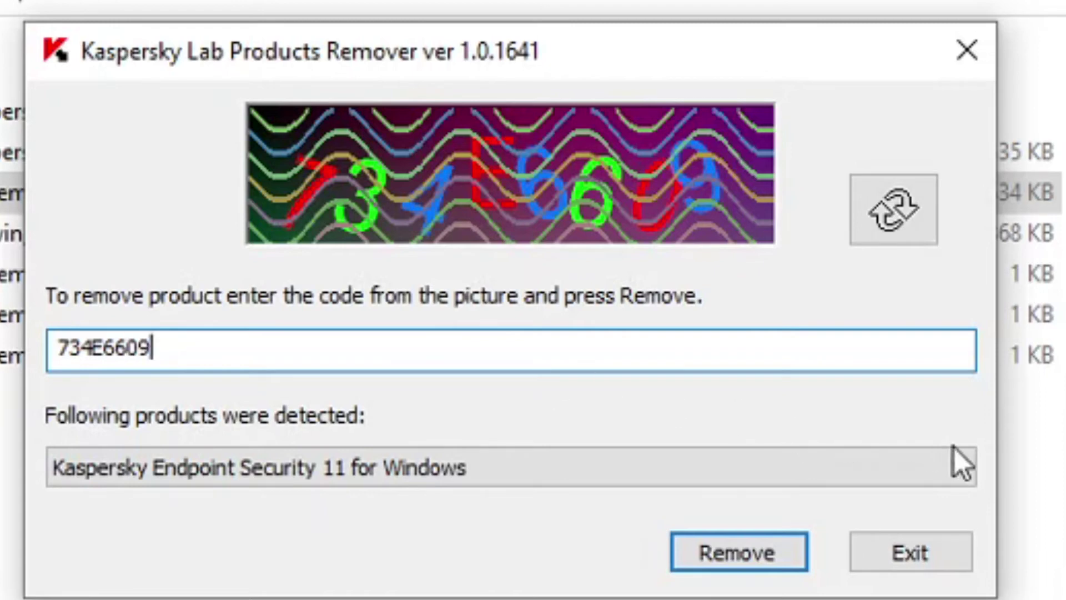
left_click(717, 553)
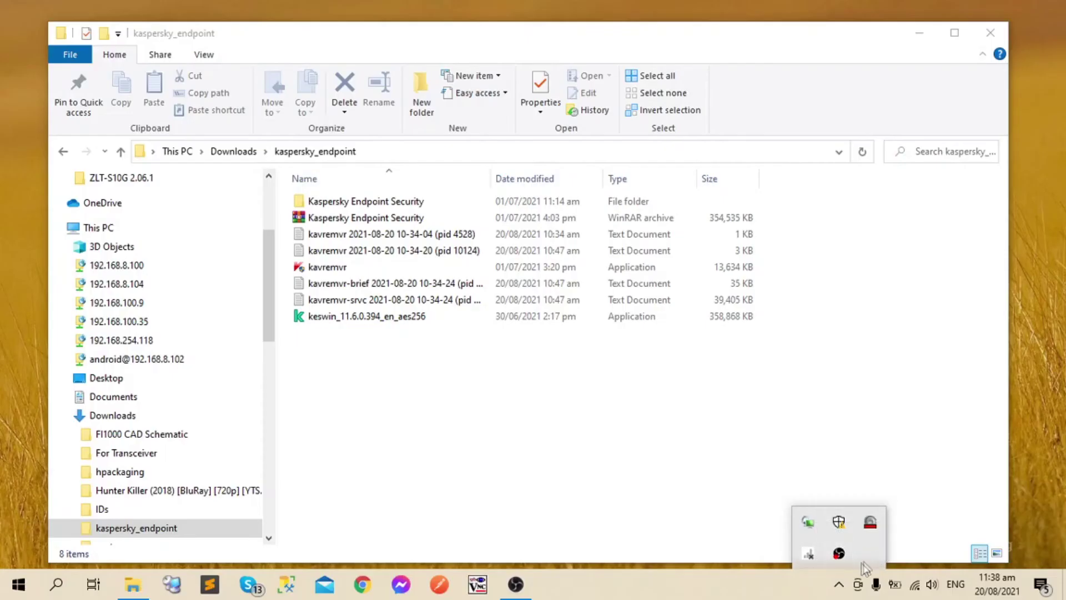
- Check the installed programs list in Control Panel's Programs and Features for any remaining Kaspersky product and close the window
left_click(790, 595)
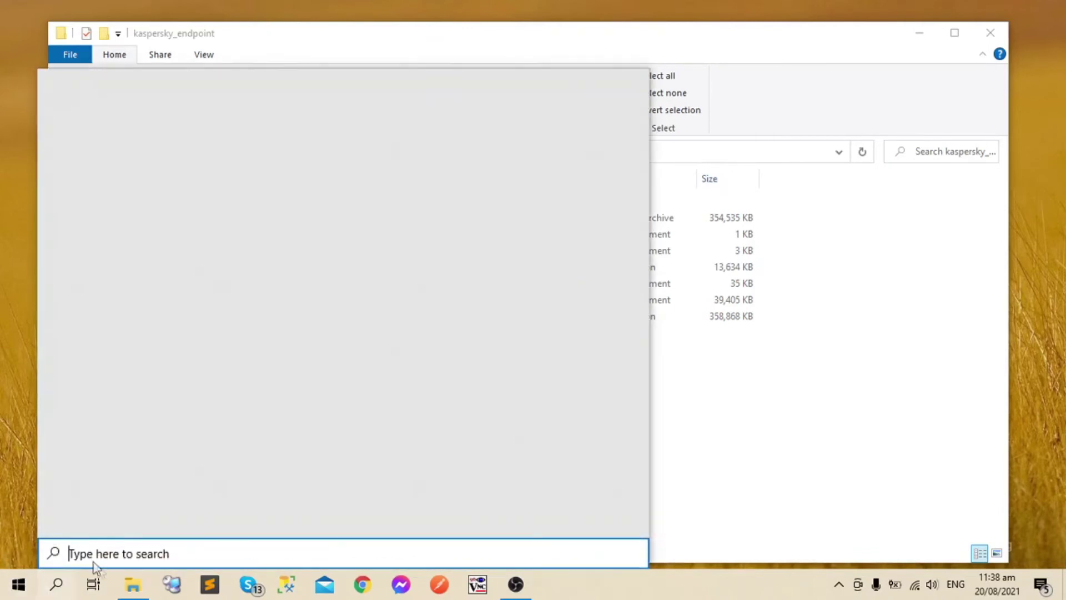
type("control")
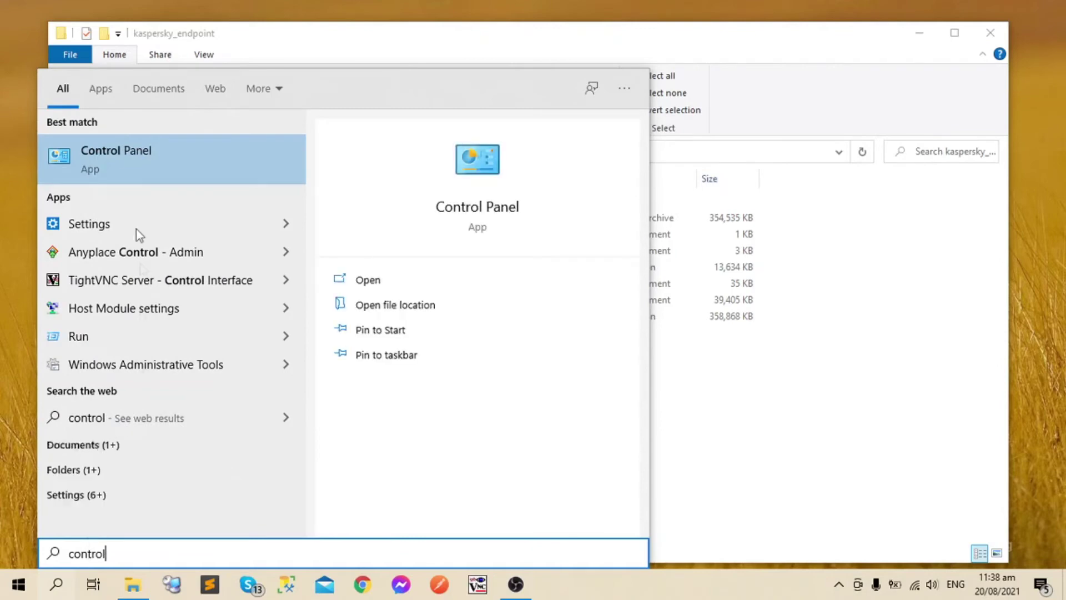
left_click(141, 162)
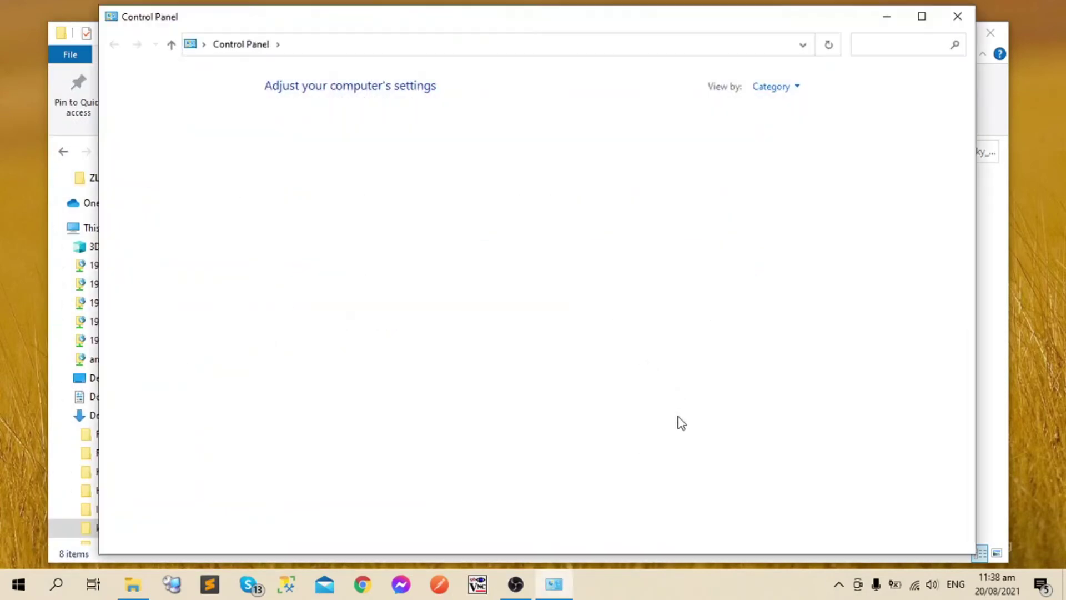
left_click(332, 315)
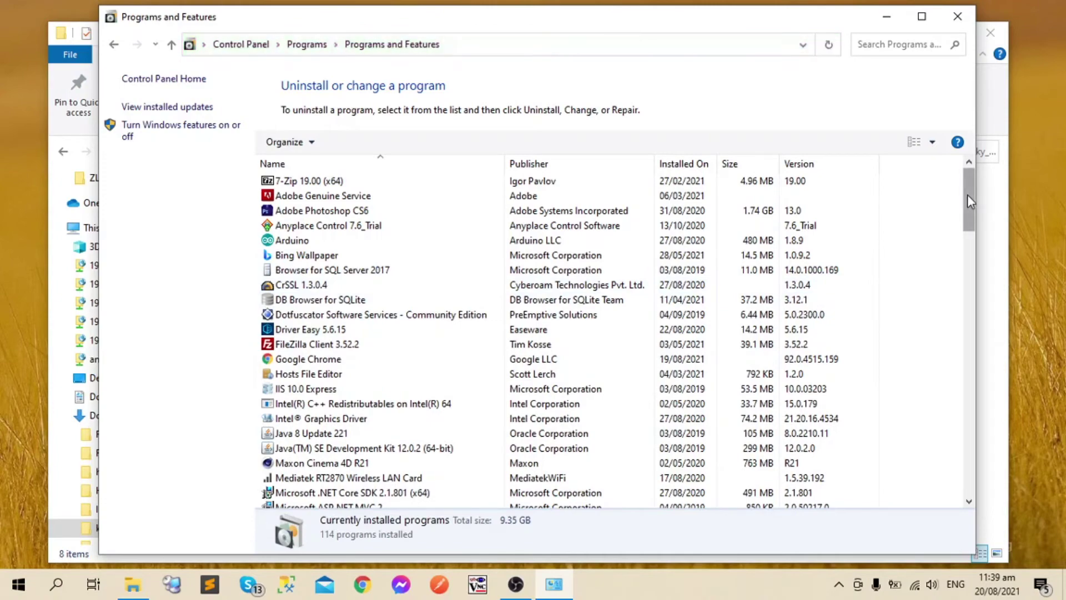
mouse_move(967, 195)
left_mouse_down()
mouse_move(965, 234)
mouse_move(964, 193)
left_mouse_up()
left_click(957, 16)
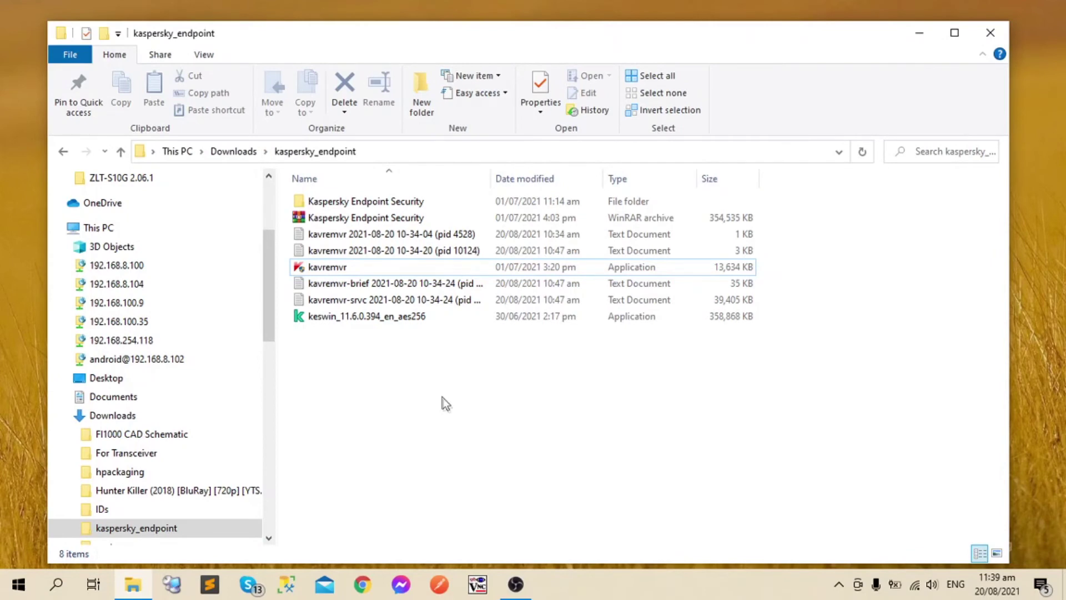
- Open the Kaspersky Endpoint Security folder and run setup_kes as administrator
double_click(356, 208)
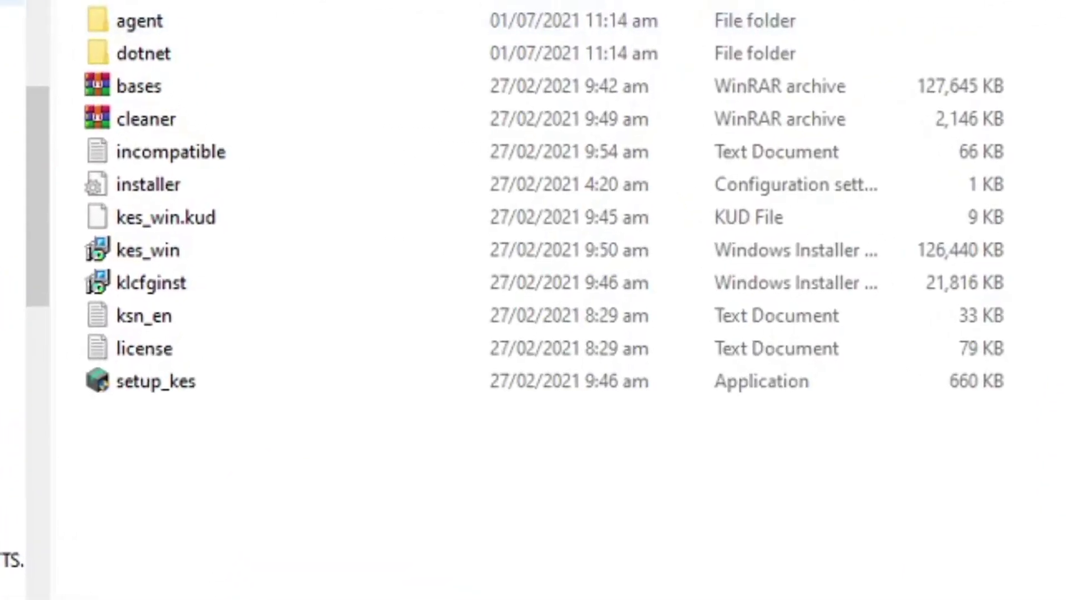
key("alt+Up")
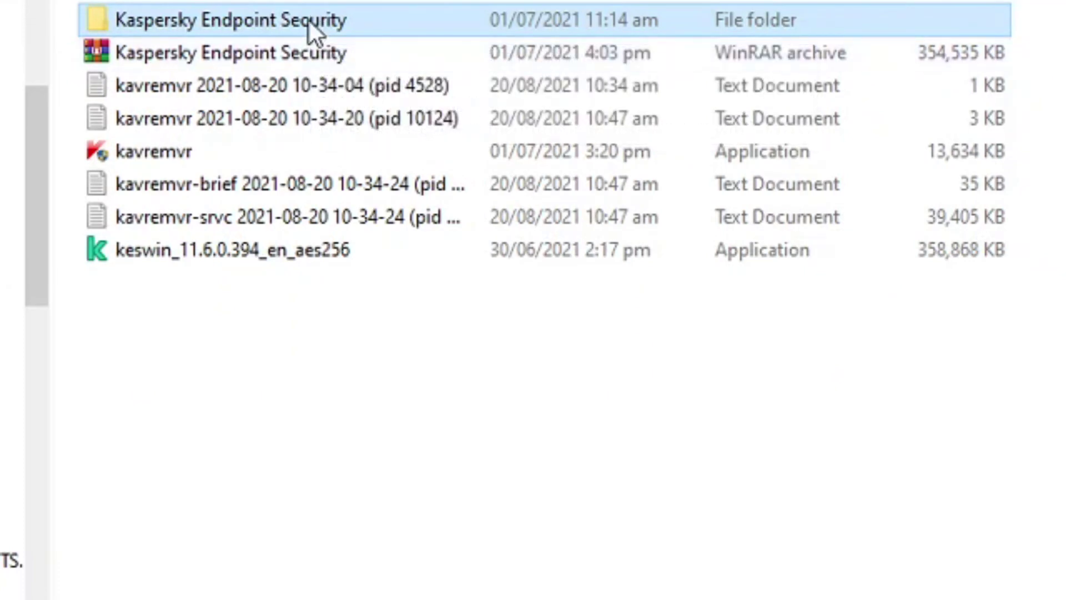
double_click(308, 20)
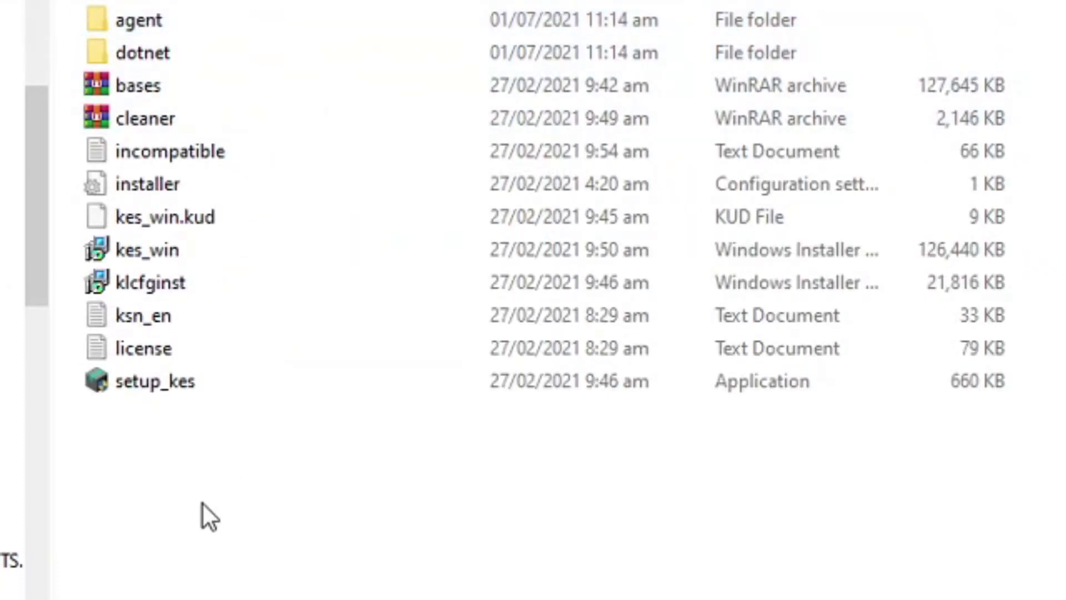
left_click(178, 382)
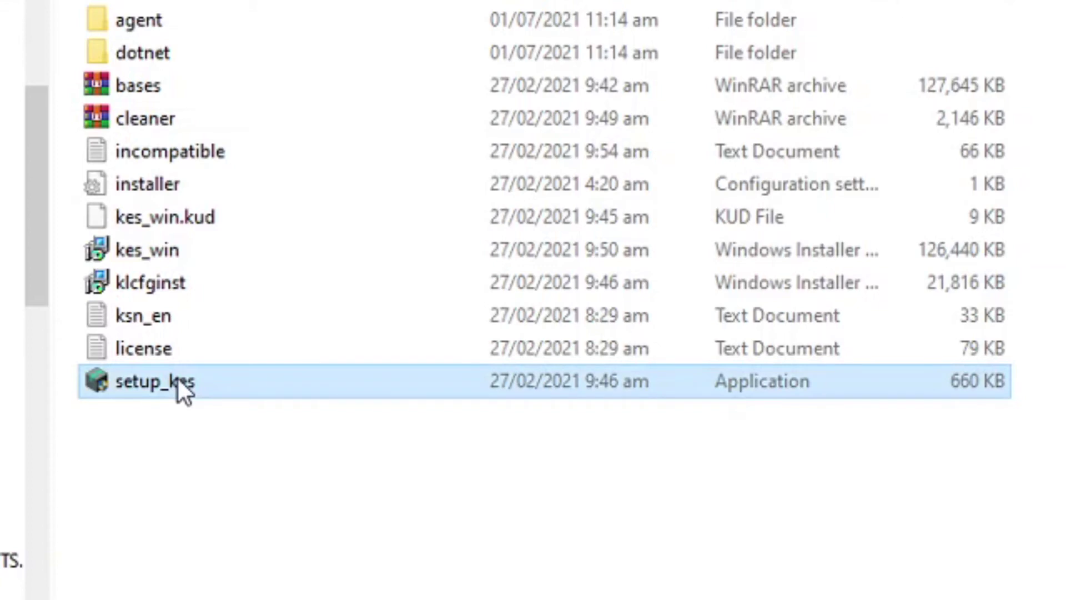
mouse_move(181, 391)
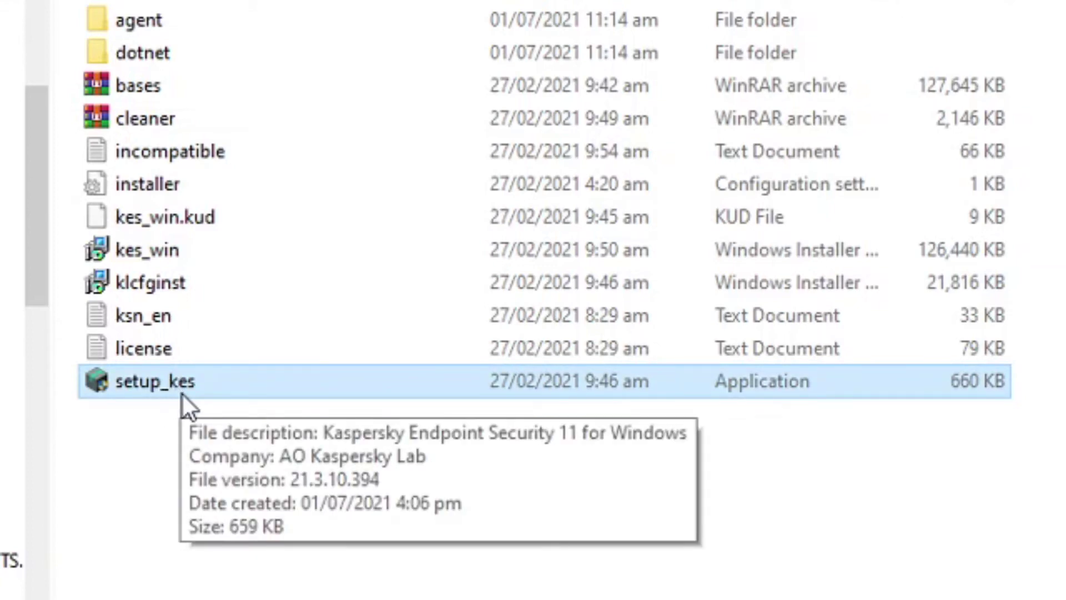
double_click(187, 388)
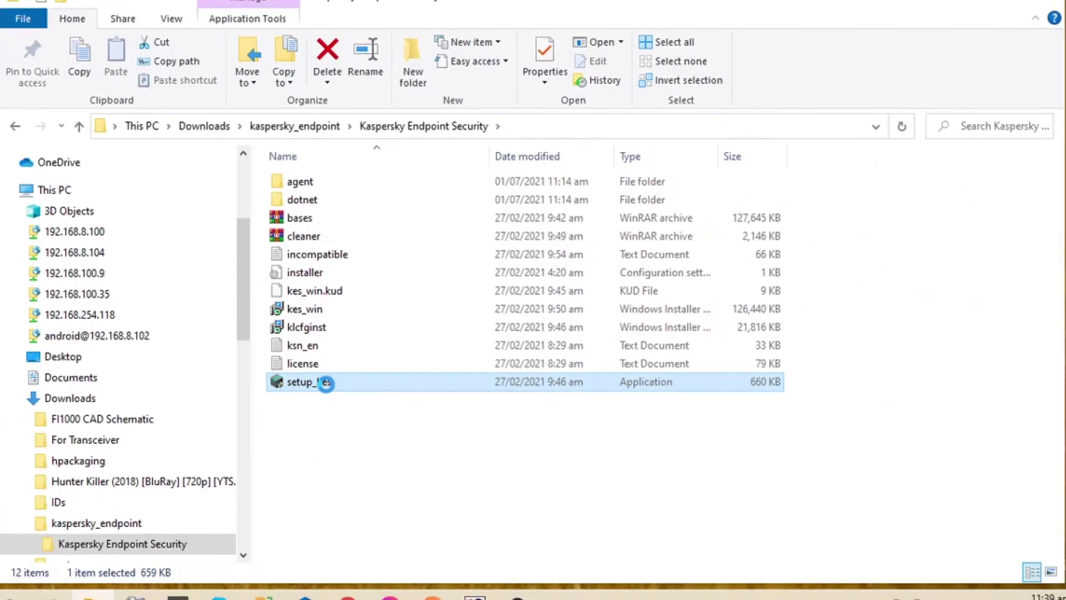
right_click(327, 384)
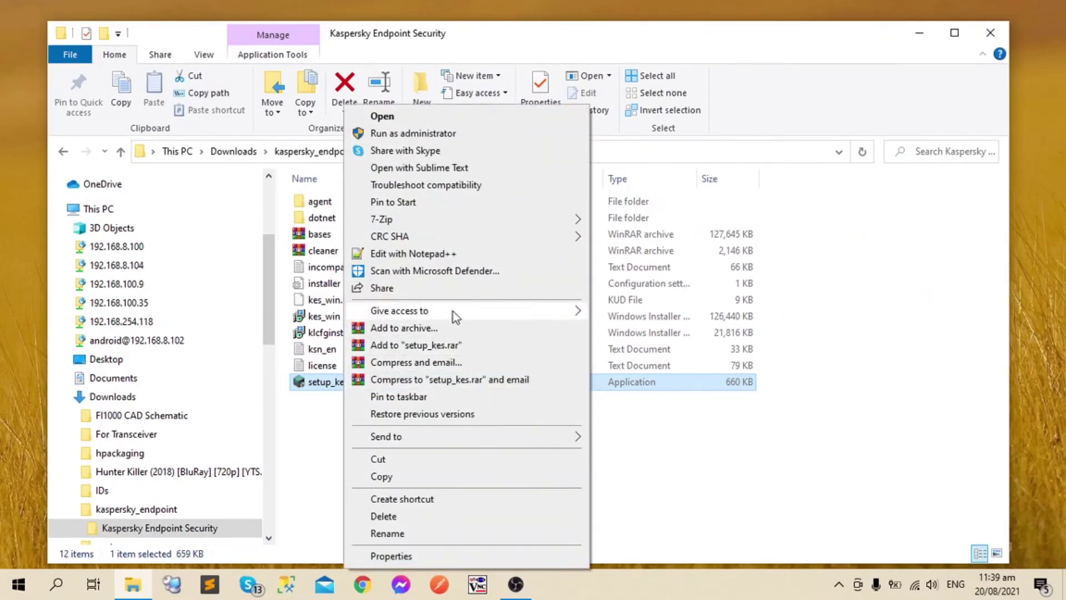
left_click(394, 135)
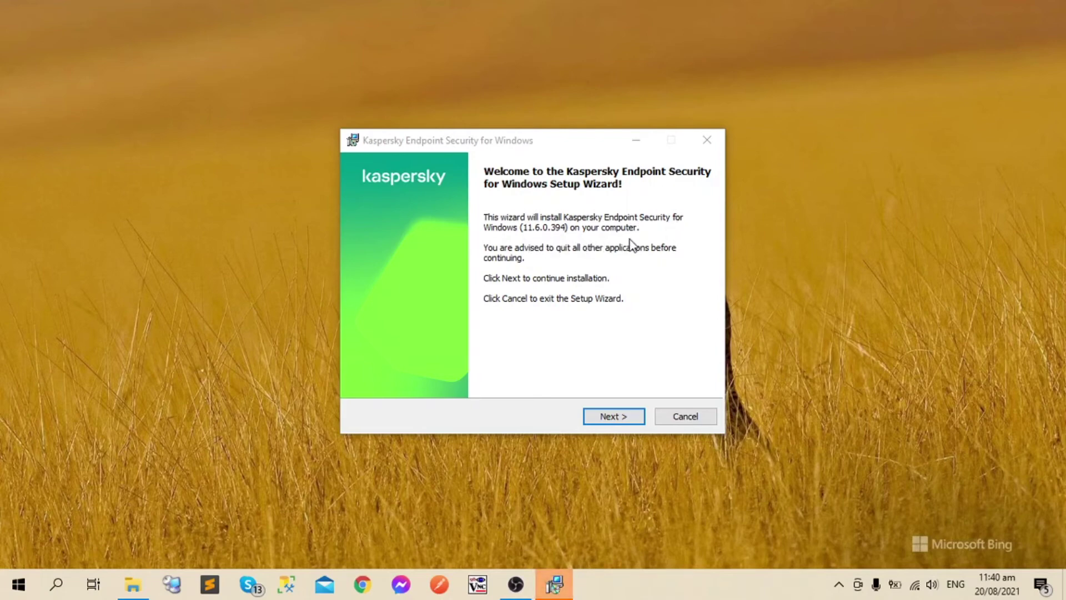
- Start the setup wizard and accept the End User License Agreements and the Privacy Policy
left_click(616, 416)
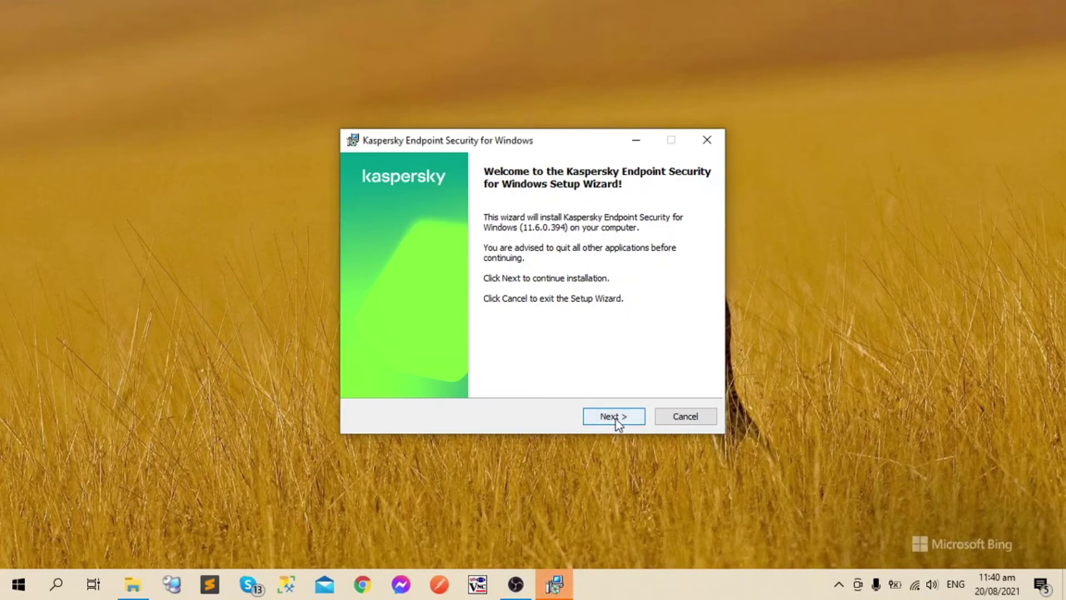
left_click(361, 331)
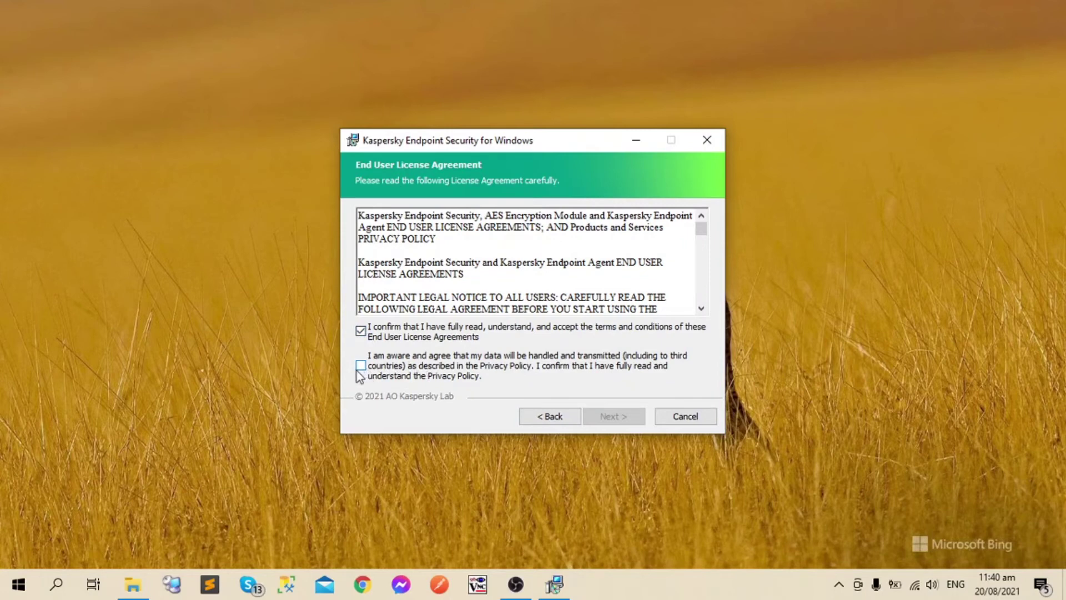
left_click(361, 367)
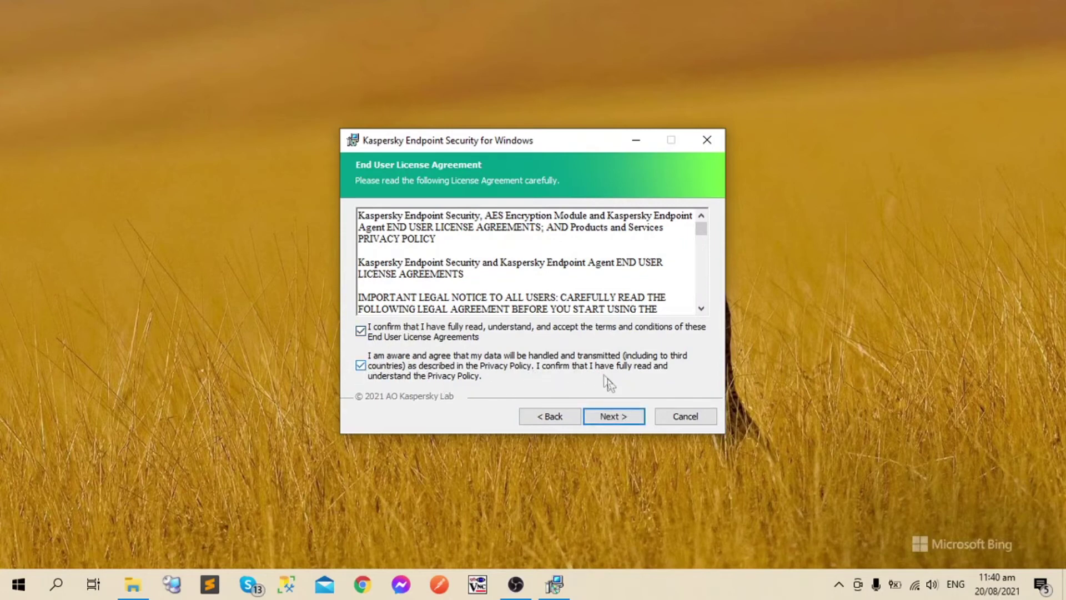
left_click(618, 415)
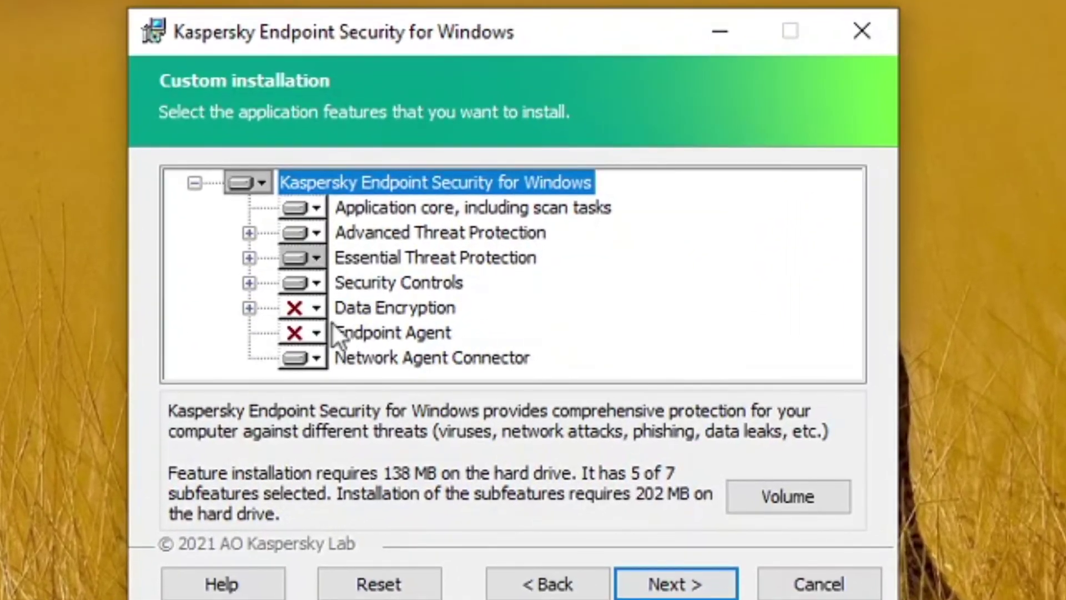
- Set Essential Threat Protection to install the entire feature with its subfeatures, and check that BadUSB Attack Prevention is included
left_click(319, 249)
left_click(319, 249)
left_click(249, 258)
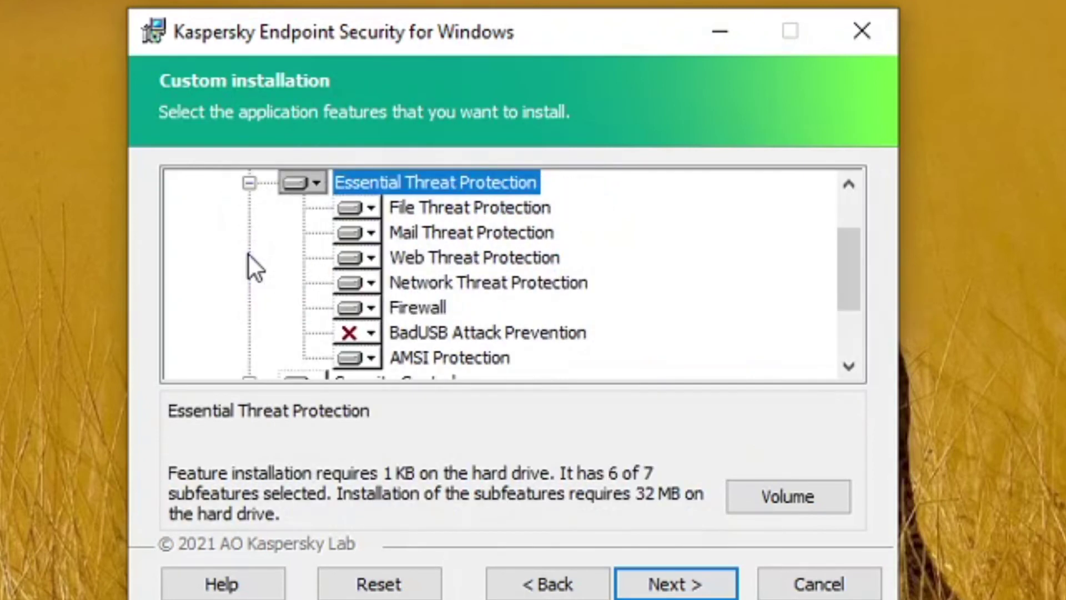
left_click(249, 182)
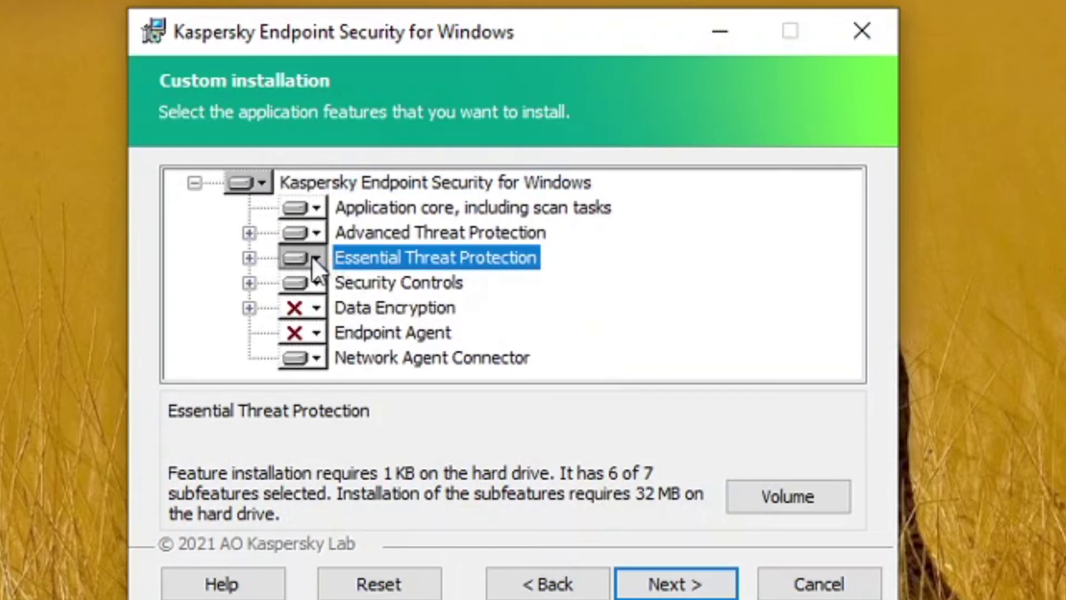
left_click(310, 232)
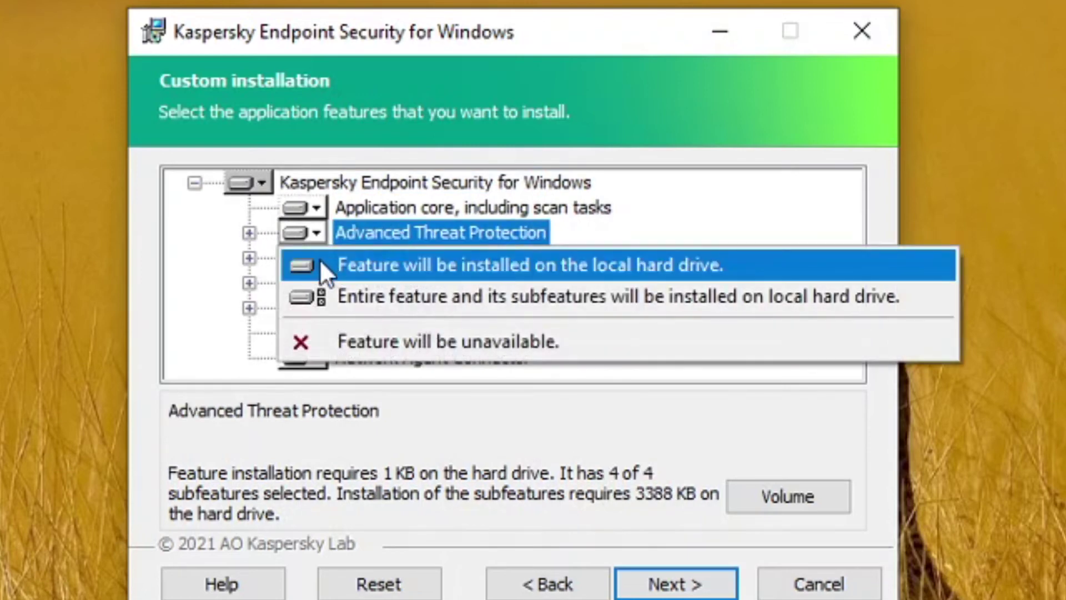
left_click(206, 287)
left_click(300, 258)
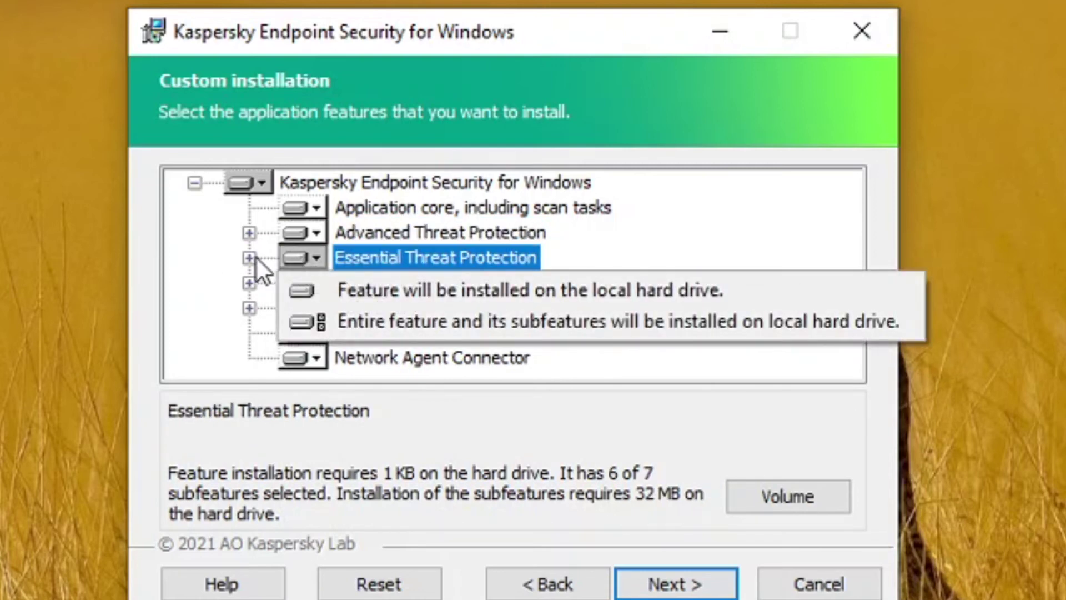
left_click(380, 320)
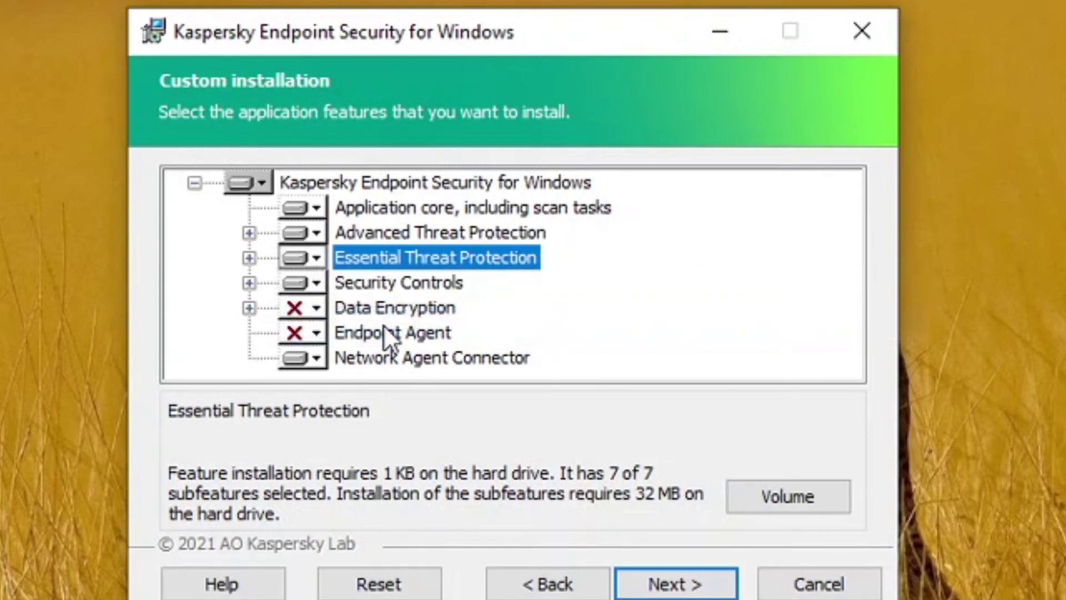
left_click(249, 258)
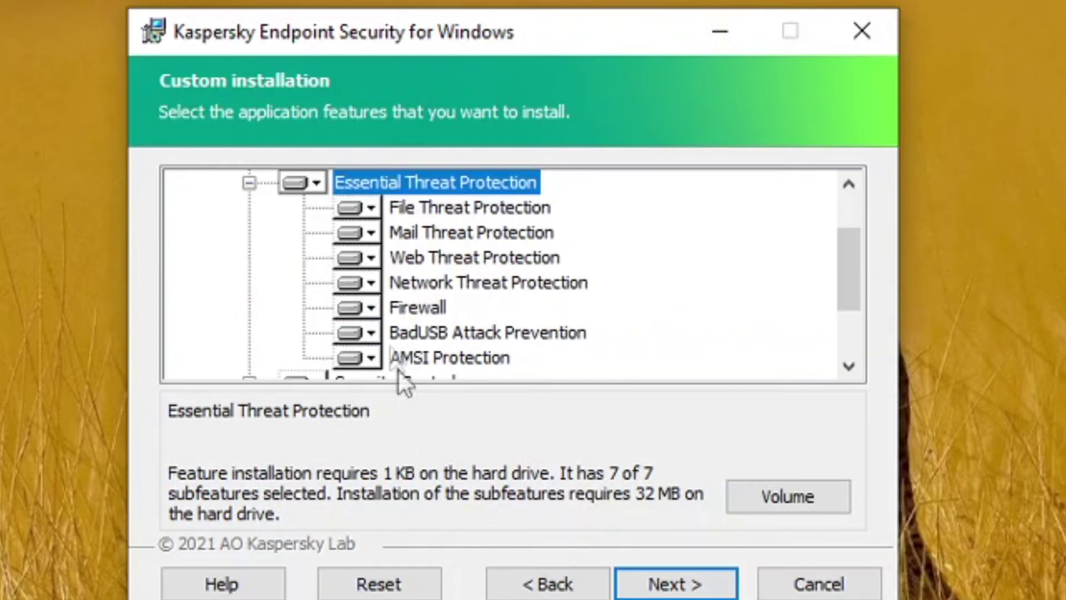
left_click(246, 190)
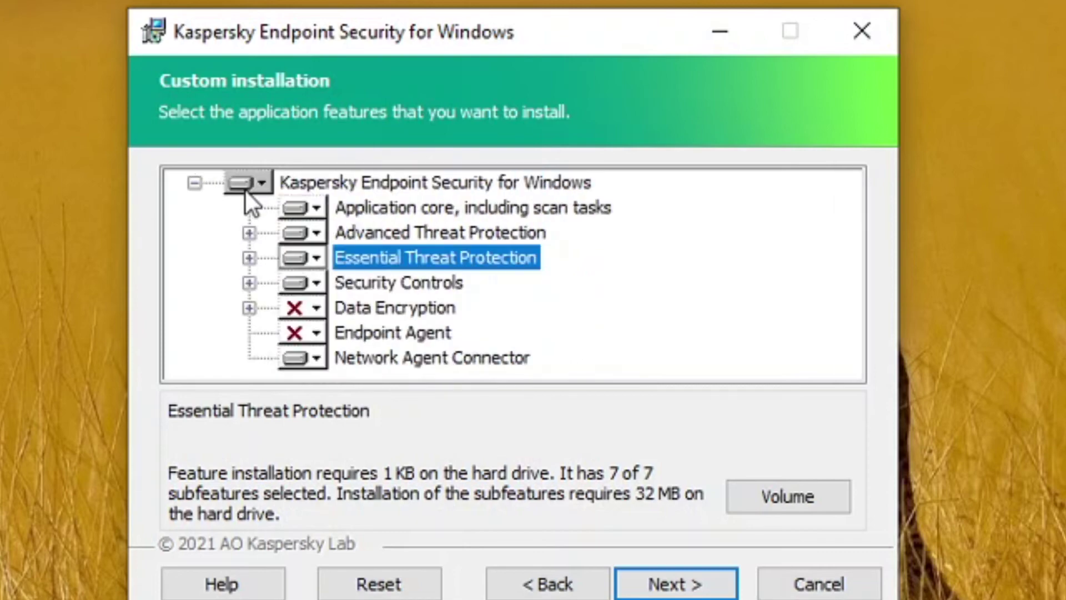
- Set Data Encryption and Endpoint Agent to install as entire features with their subfeatures
left_click(317, 307)
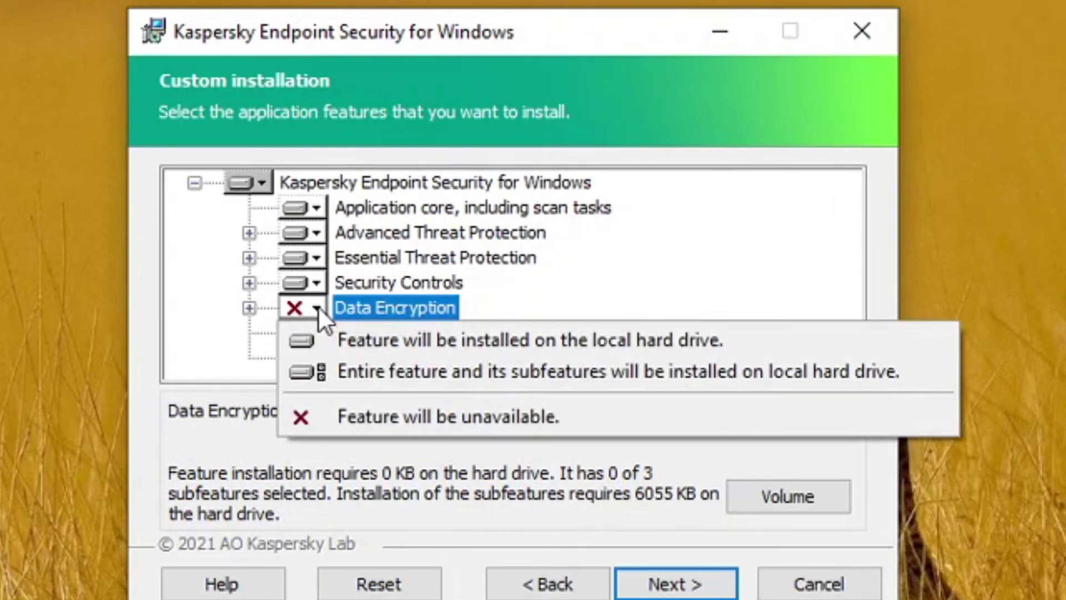
left_click(315, 362)
left_click(316, 333)
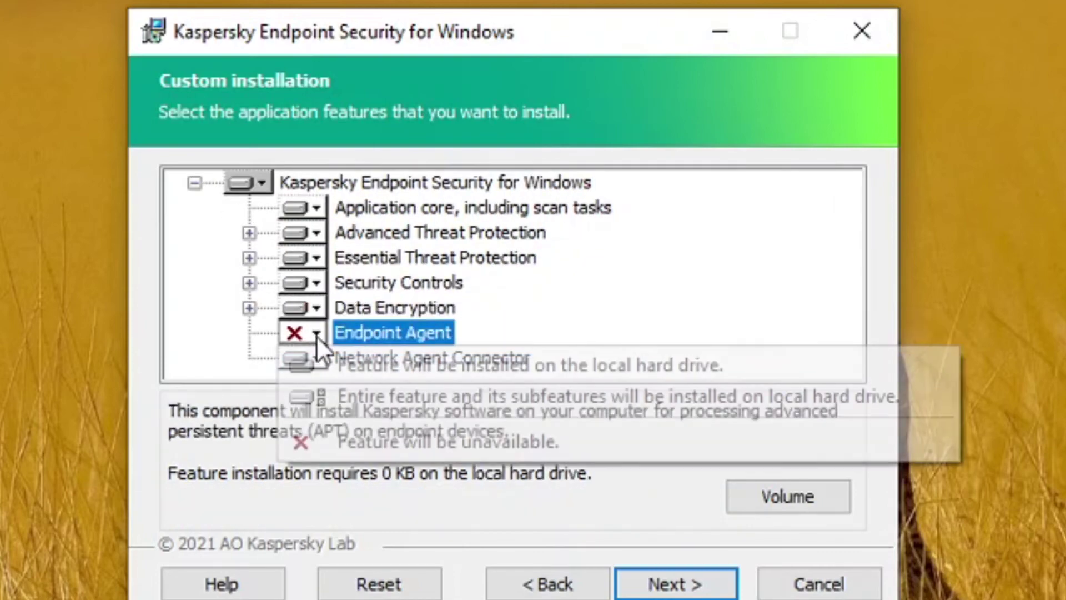
left_click(352, 384)
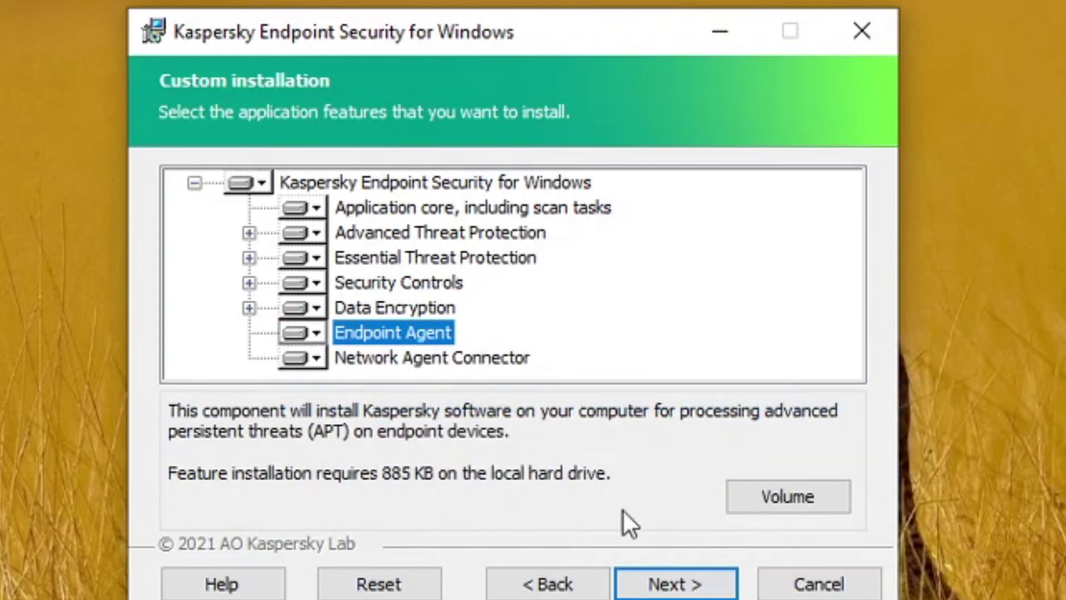
- Keep the default destination folder and installation options, install Kaspersky Endpoint Security, and finish the wizard
left_click(675, 585)
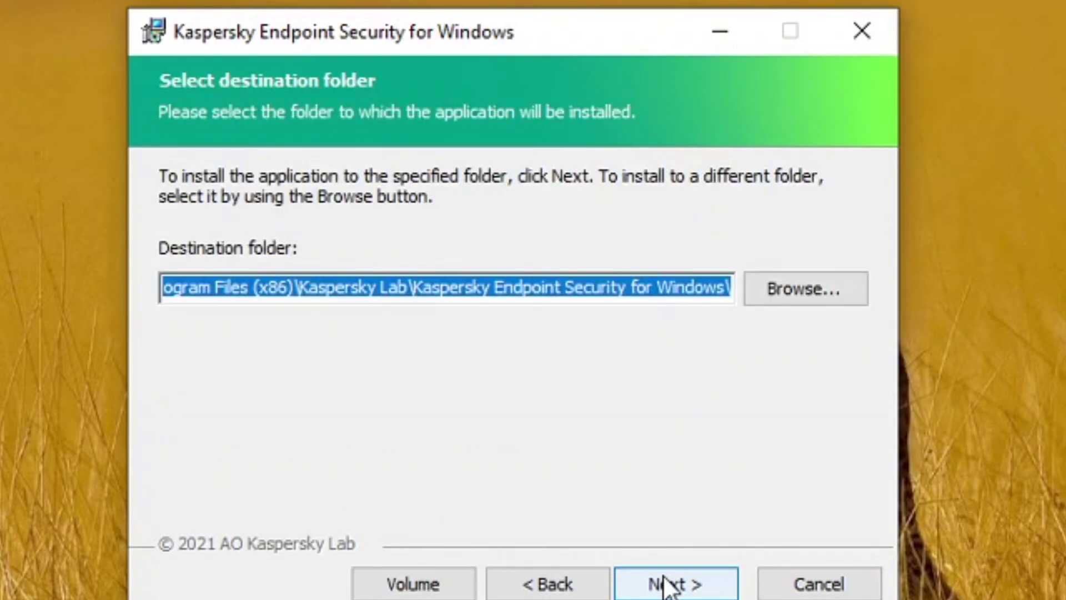
left_click(661, 580)
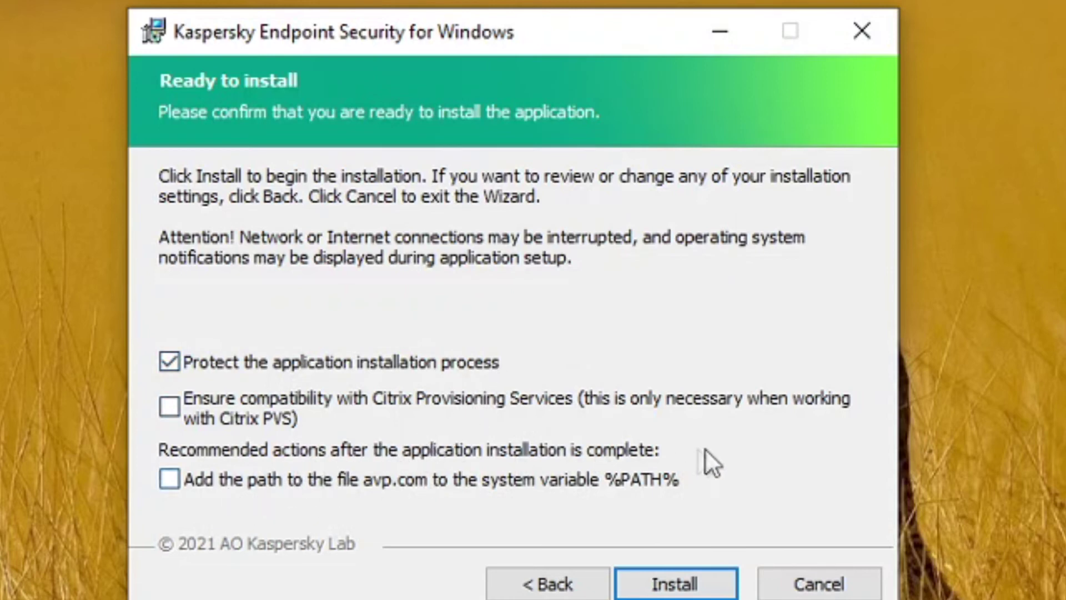
left_click(672, 585)
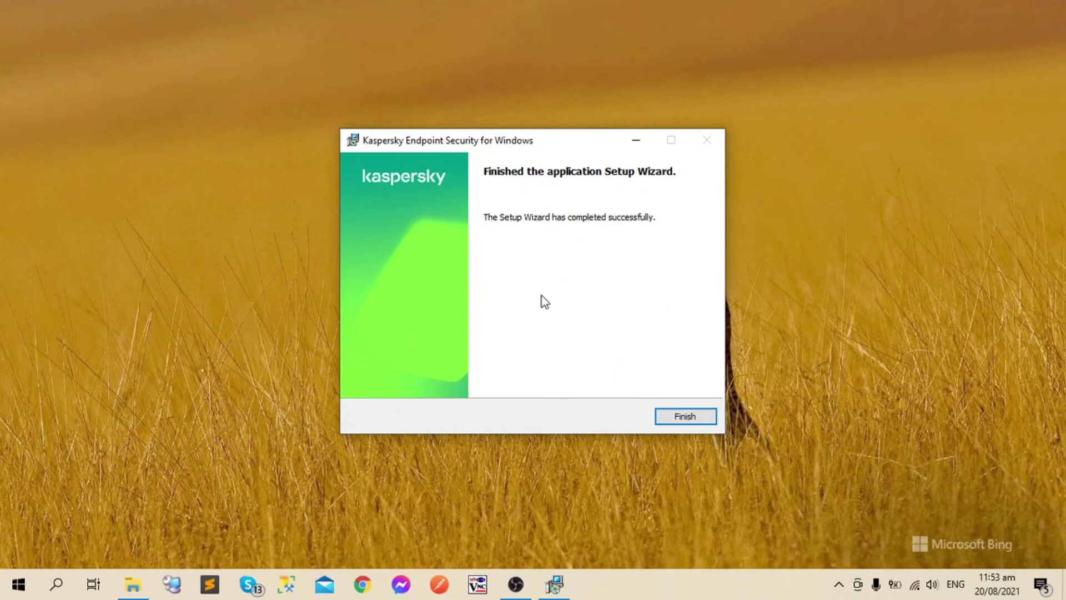
left_click(685, 417)
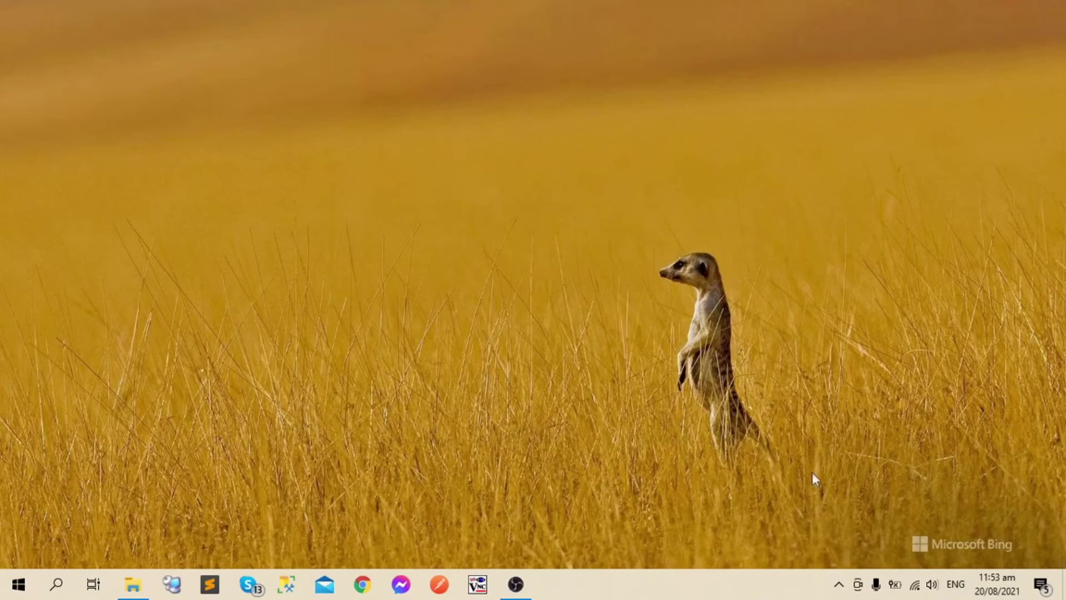
- Open Kaspersky Endpoint Security from its notification icon and agree to the Kaspersky Security Network Statement
left_click(839, 584)
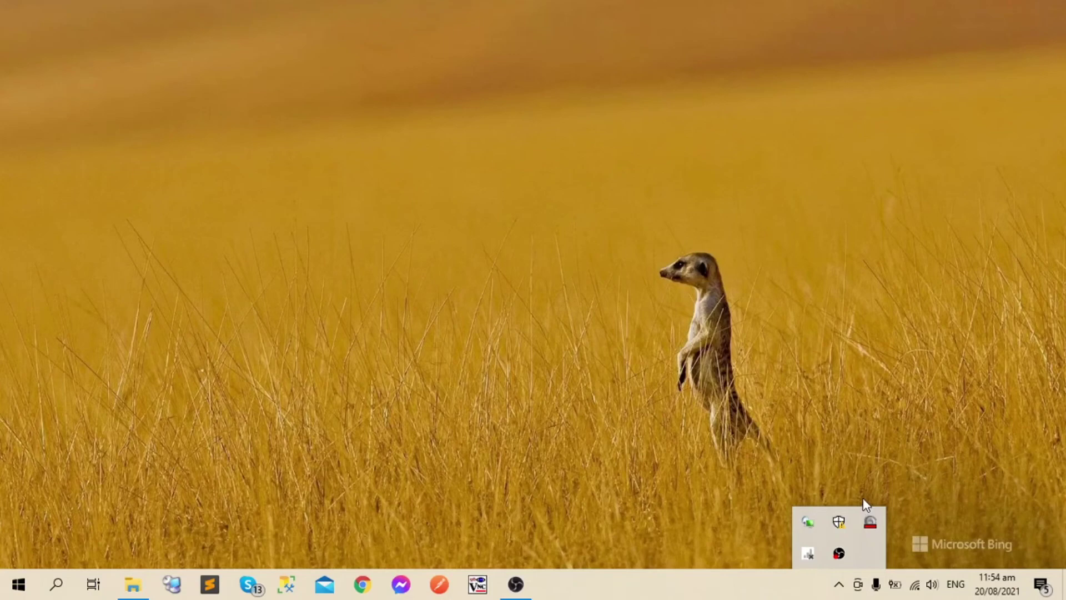
left_click_drag(807, 522, 839, 590)
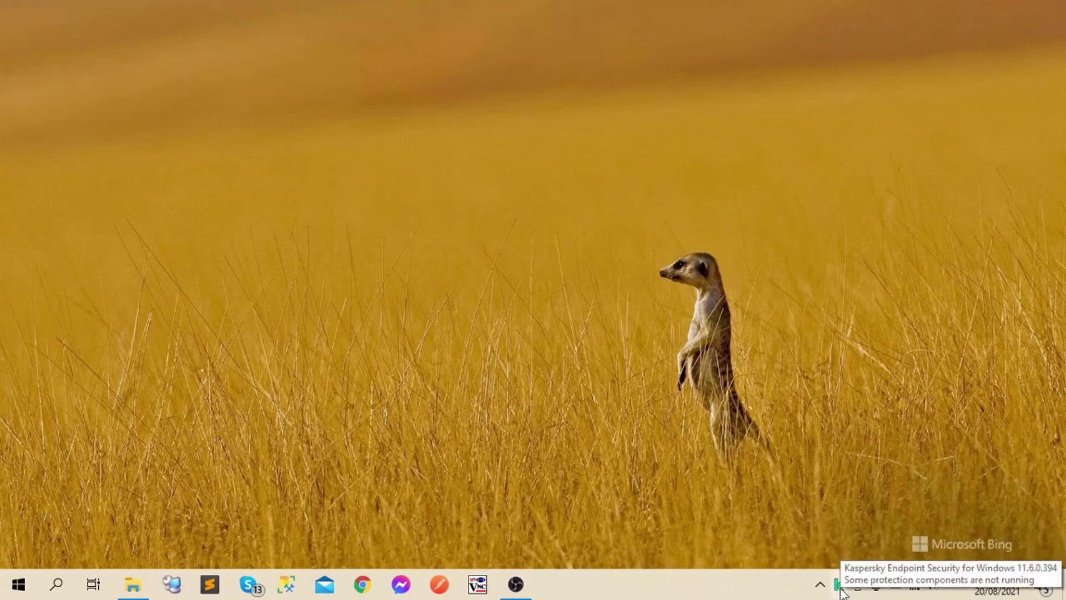
left_click(838, 584)
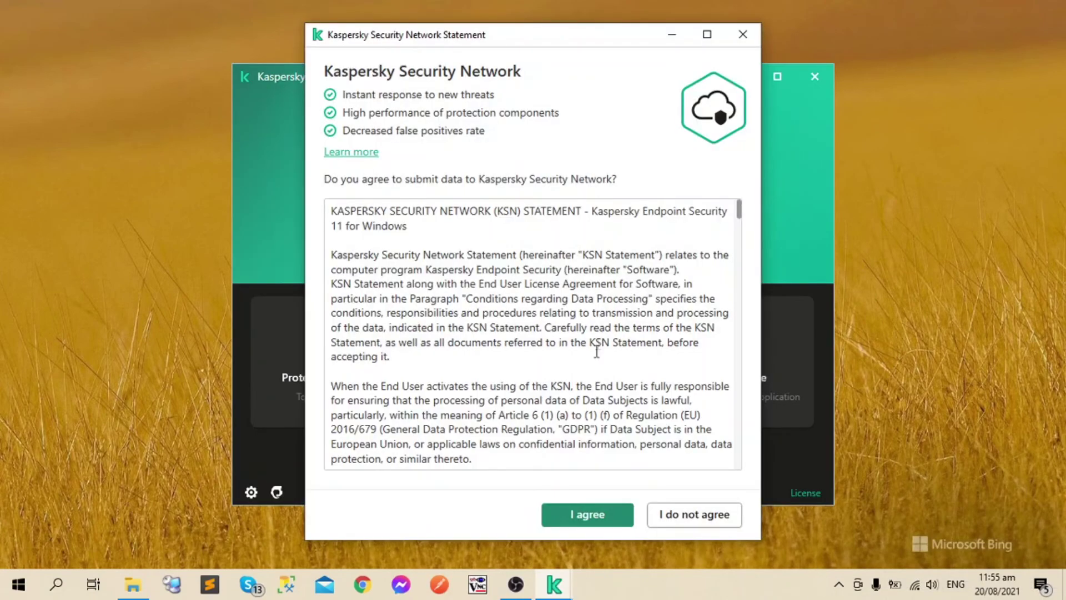
left_click(579, 520)
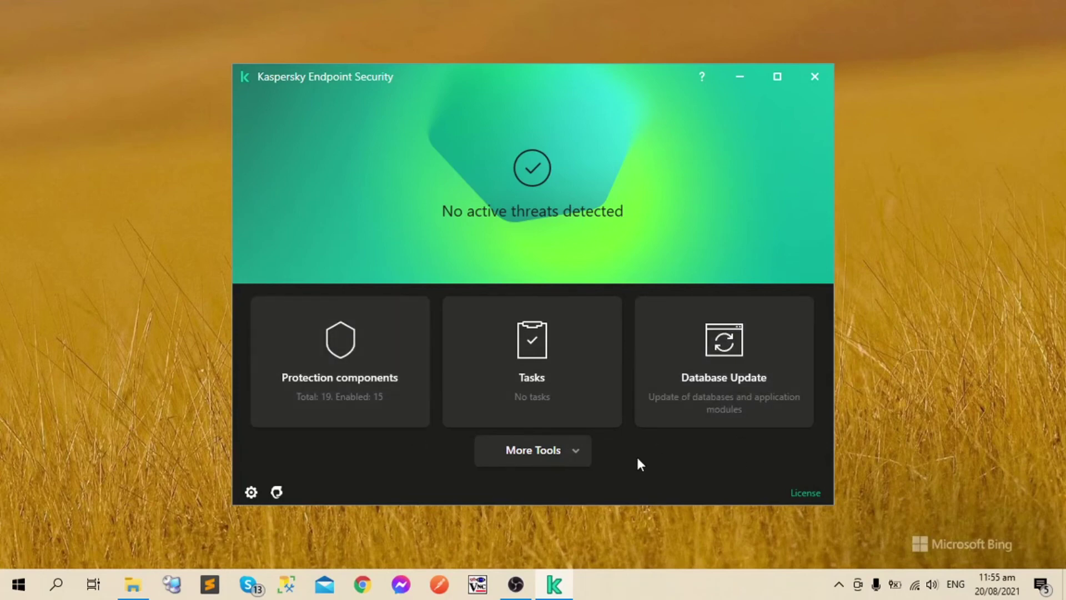
- Review the license key's type, functionality and validity period, and check that the computer's Wi-Fi is connected
left_click(805, 493)
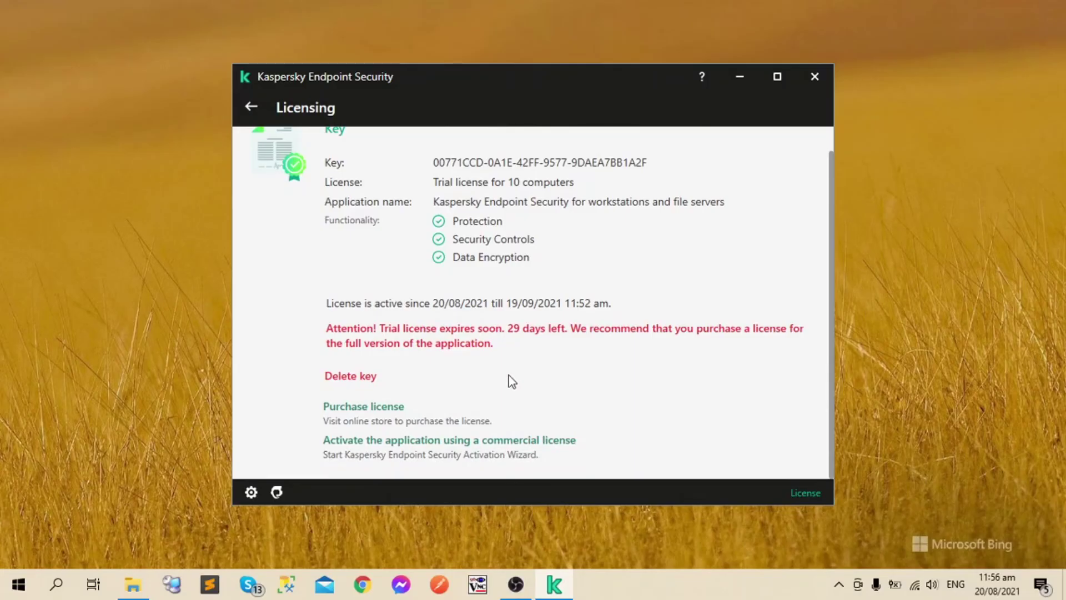
scroll(510, 376, "up", 1)
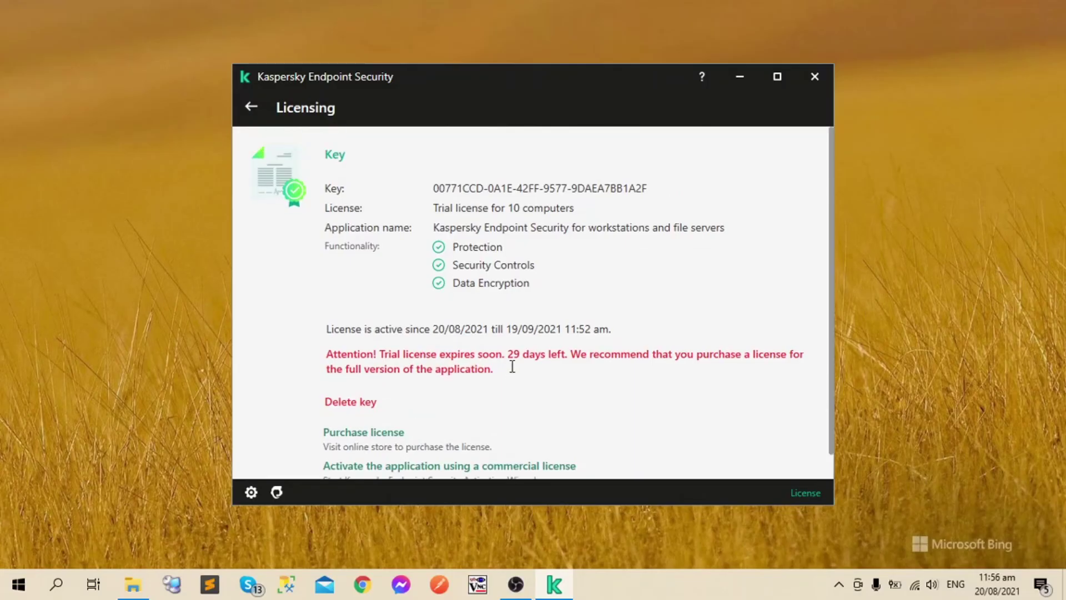
left_click(915, 584)
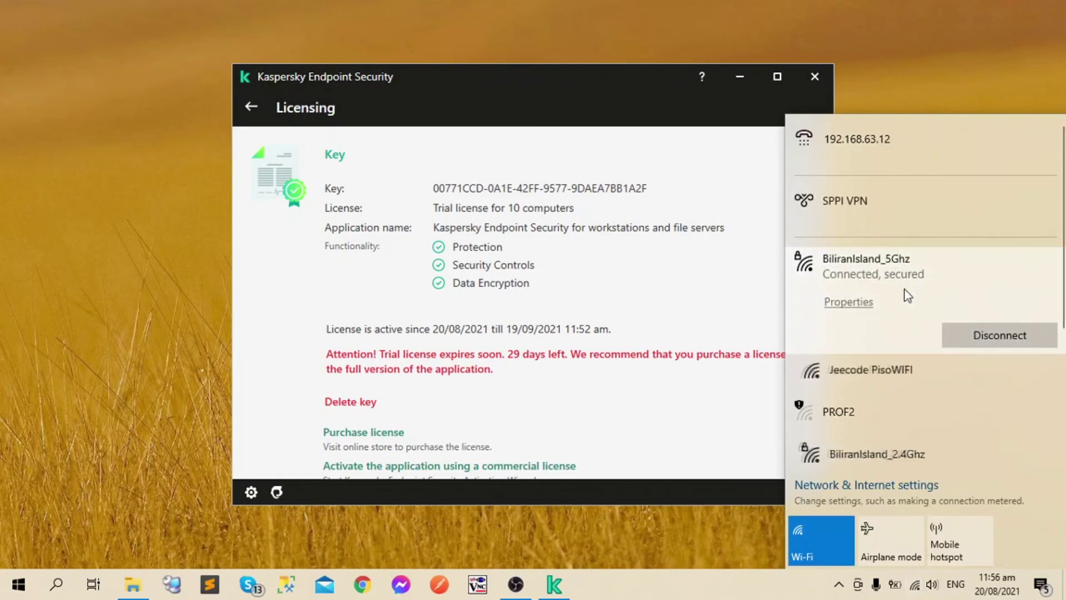
left_click(611, 414)
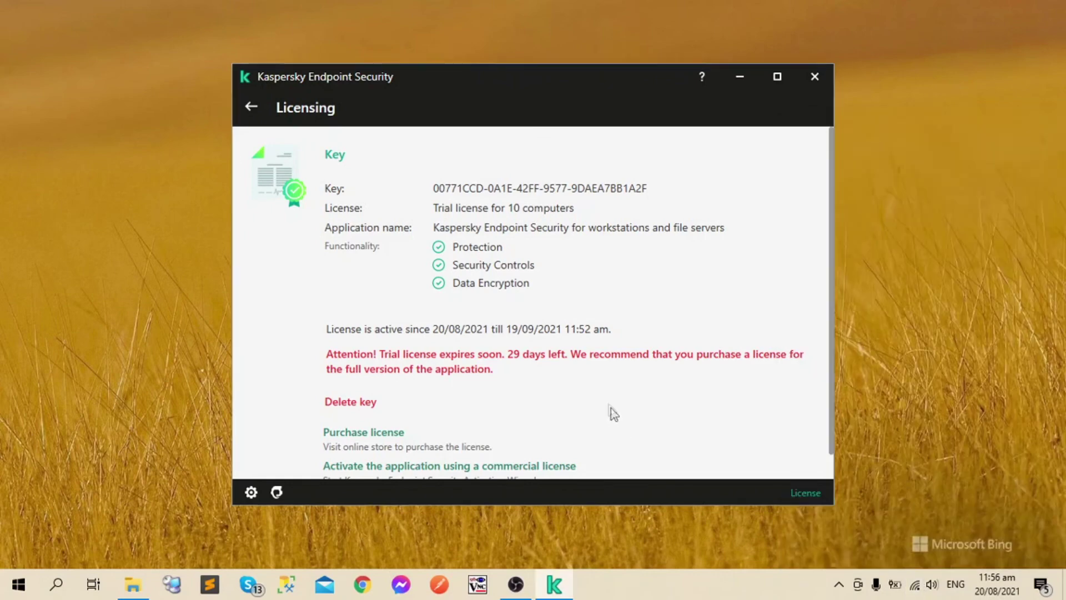
left_click(252, 109)
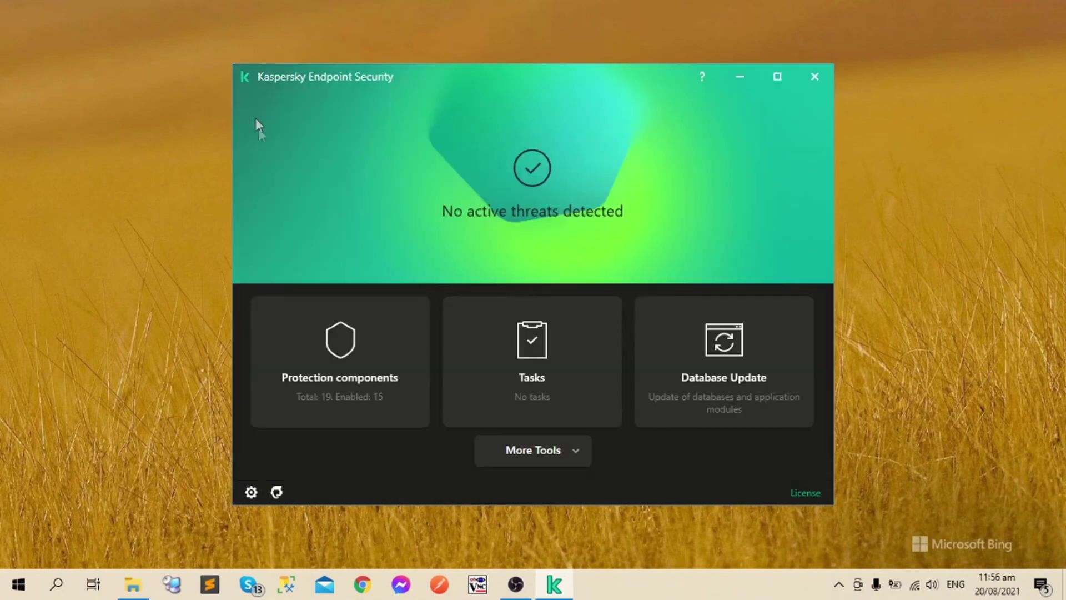
- Run an update of the databases and application modules, and return to the main window once it completes
left_click(749, 361)
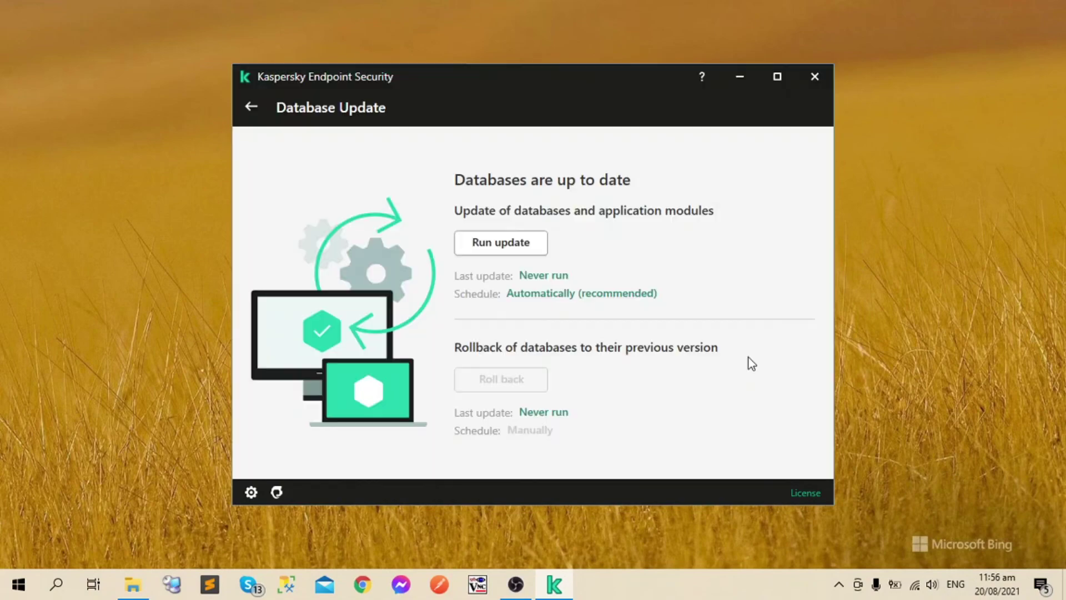
left_click(504, 249)
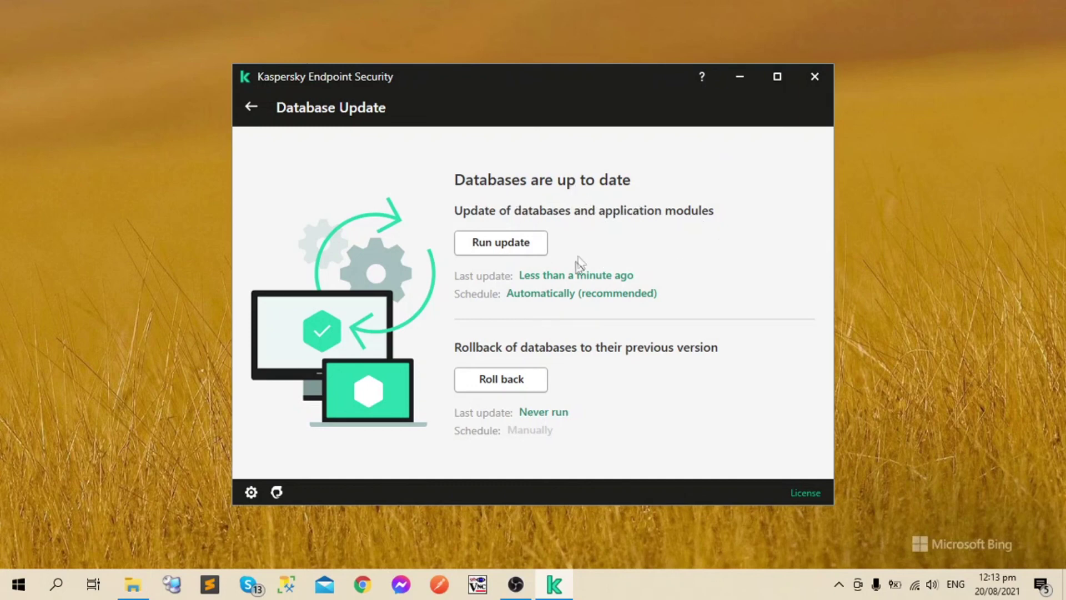
left_click(251, 106)
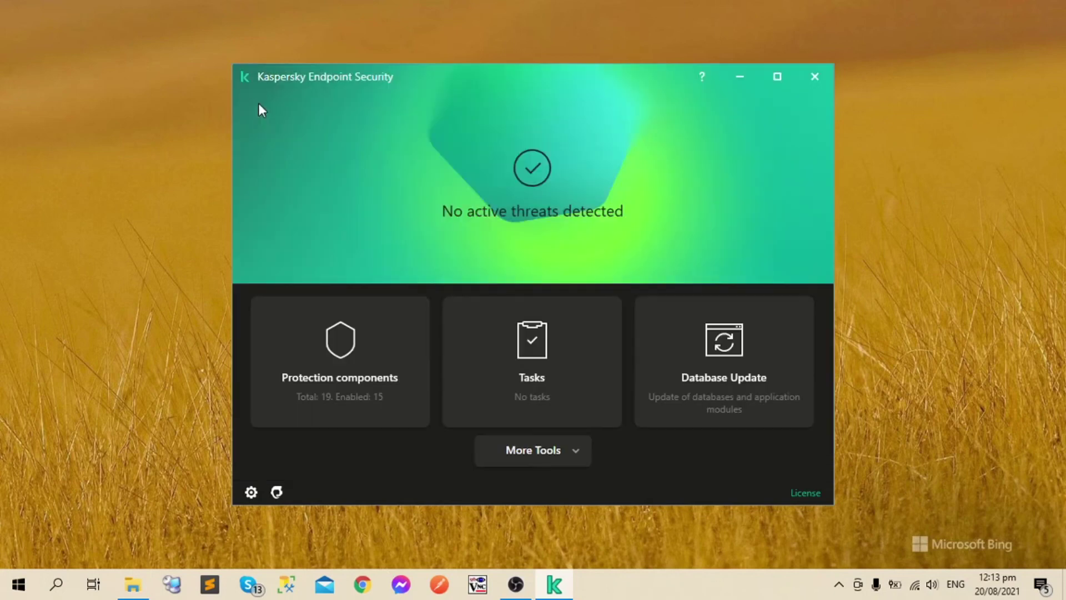
- Examine the list of protection components and their status, and return to the main window
left_click(336, 367)
scroll(593, 264, "down", 5)
scroll(590, 262, "down", 4)
scroll(590, 261, "up", 8)
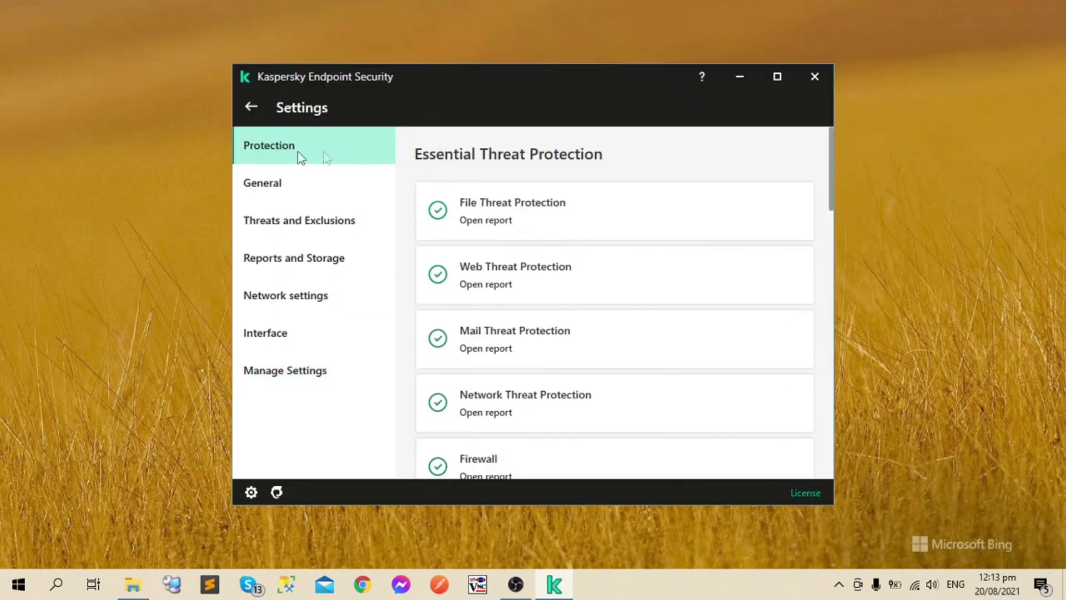
left_click(251, 107)
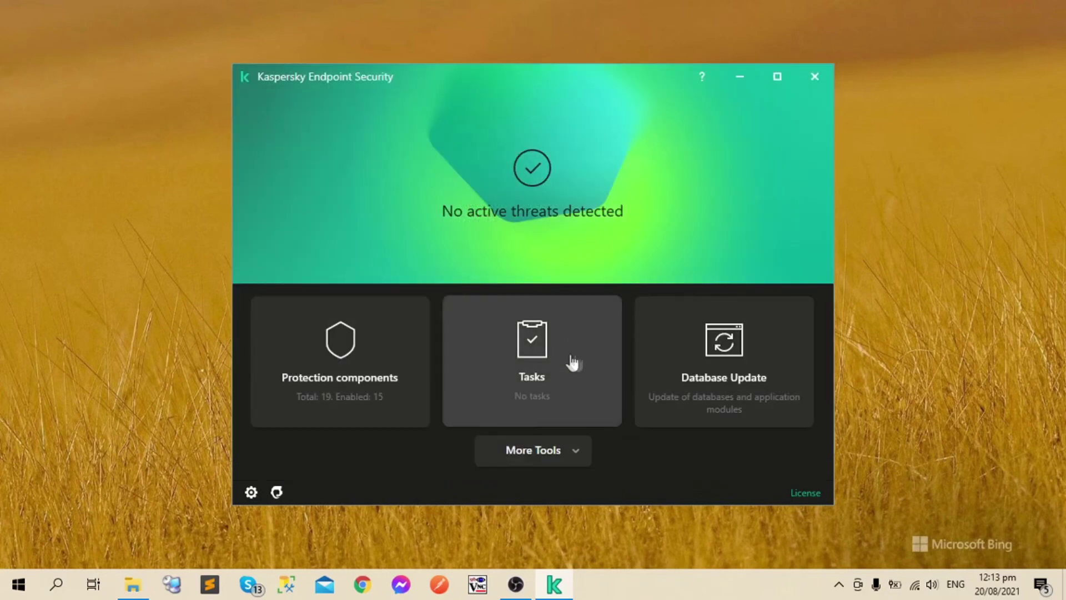
- Examine the available scan tasks, including Full Scan, Critical Areas Scan and Custom Scan
left_click(542, 355)
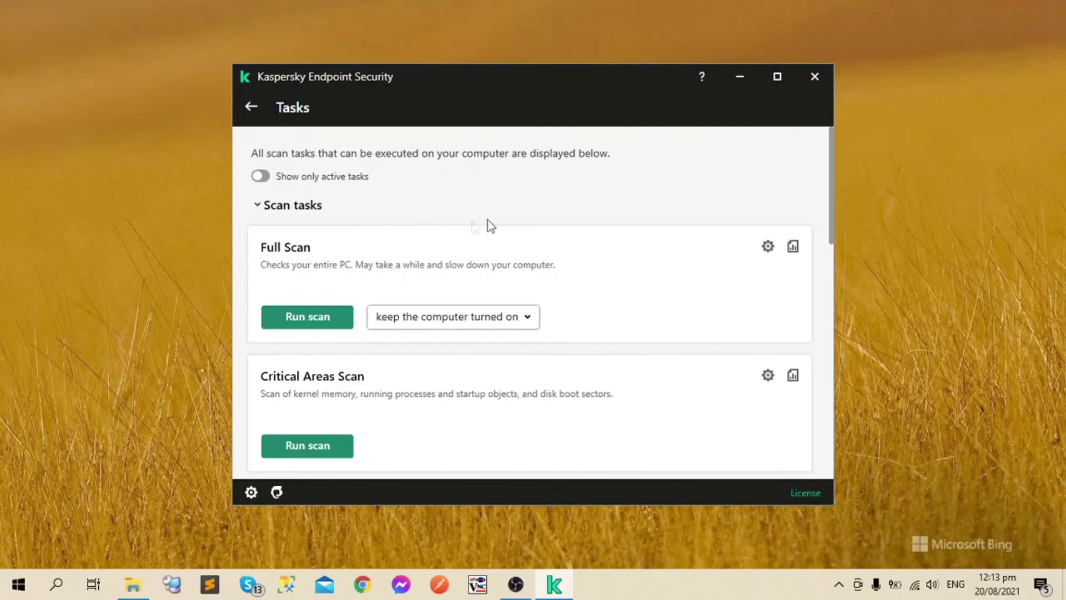
scroll(305, 346, "down", 1)
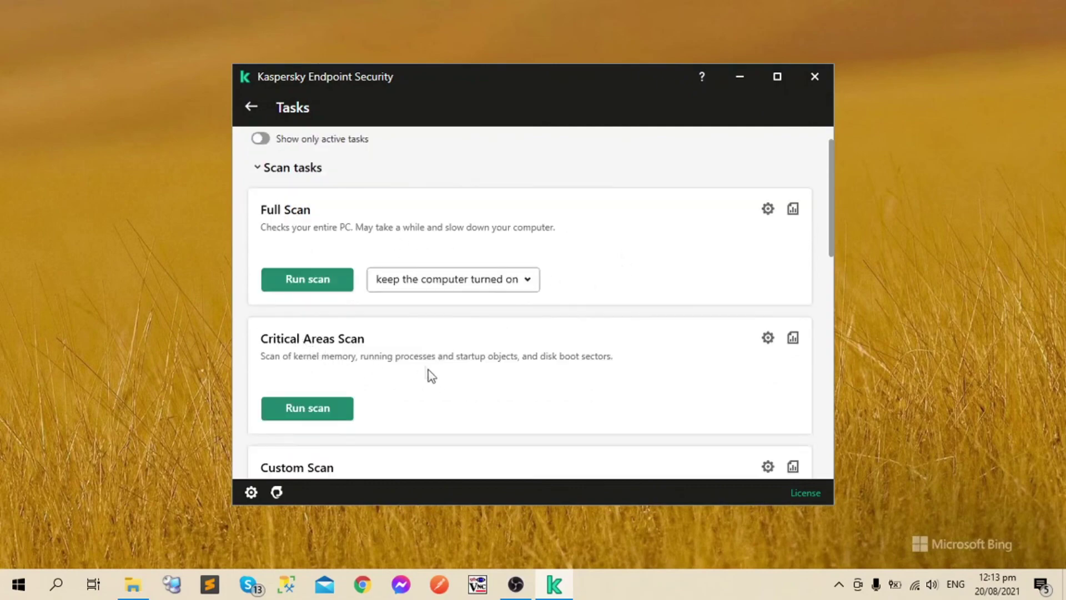
scroll(432, 377, "down", 4)
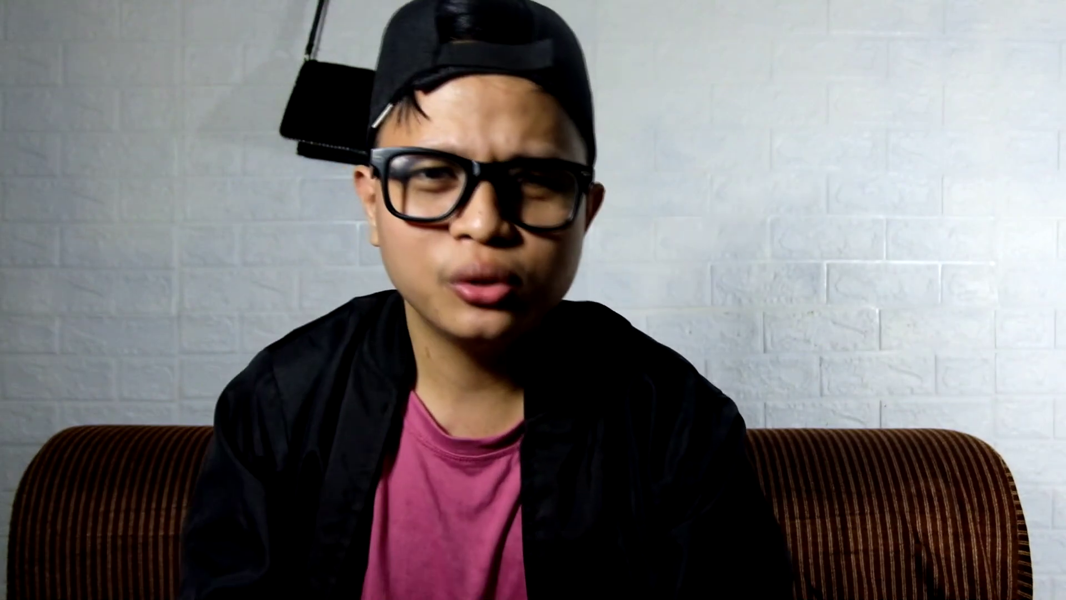